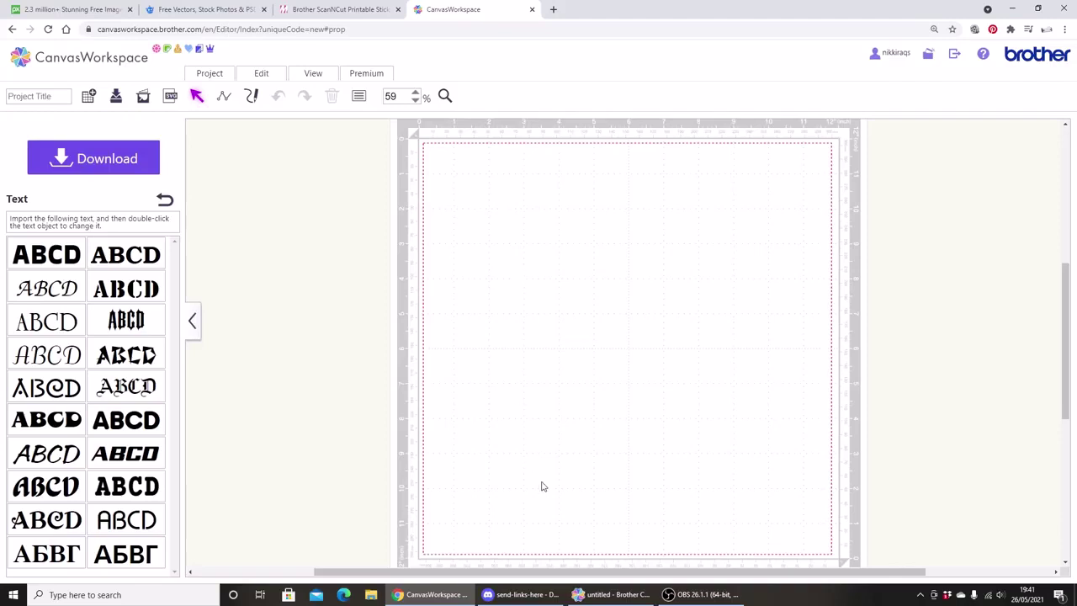
Step: Open Premium Function Activation from account settings and review the activated functions, including Printable Sticker
click(602, 597)
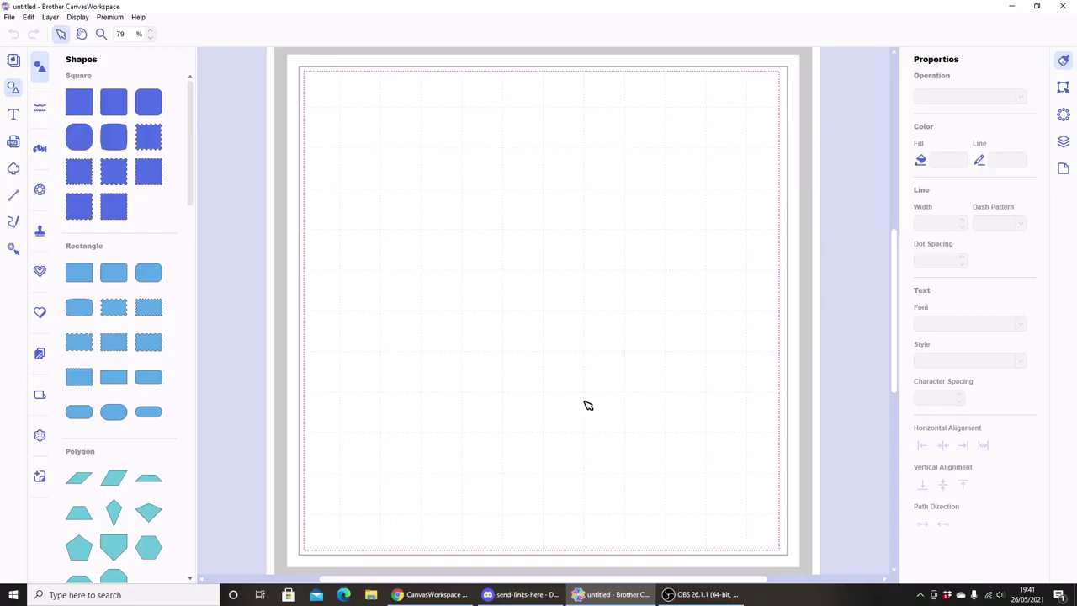
click(437, 594)
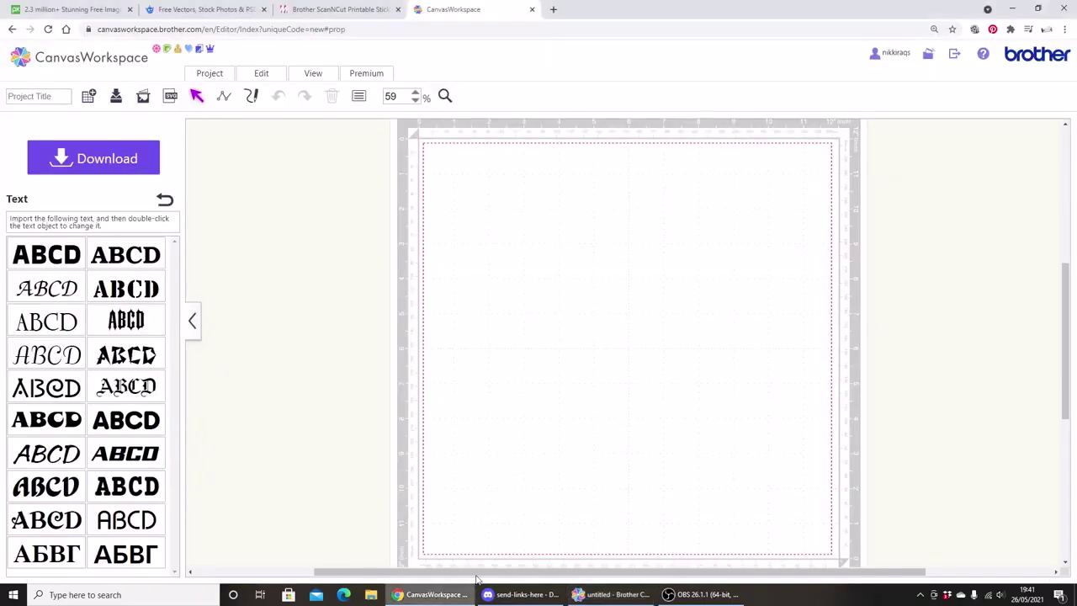
click(897, 54)
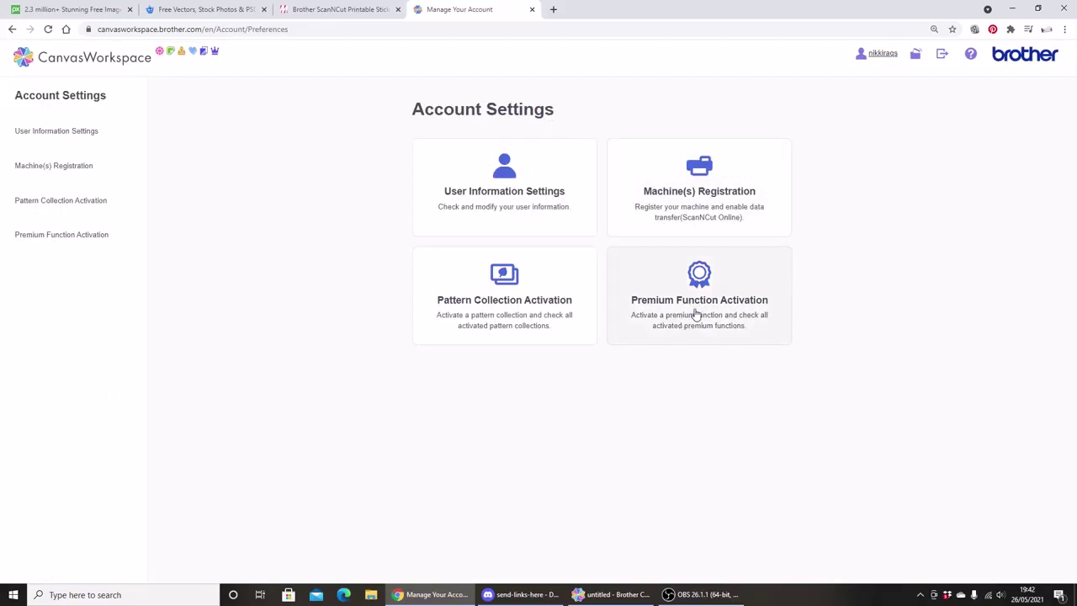
click(696, 314)
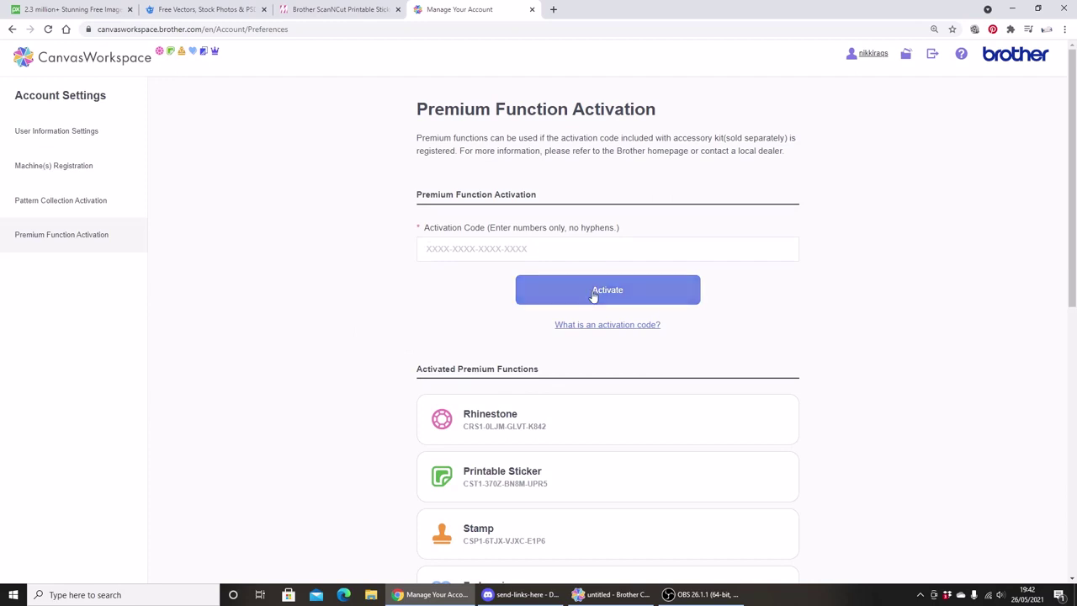
scroll(591, 339, down, 2)
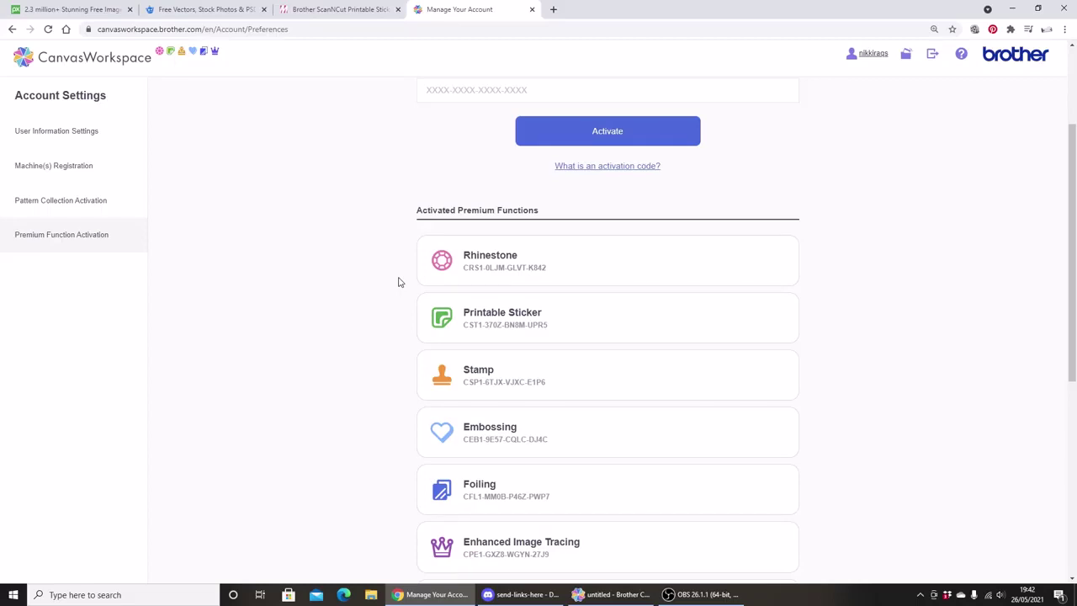
scroll(1072, 252, up, 2)
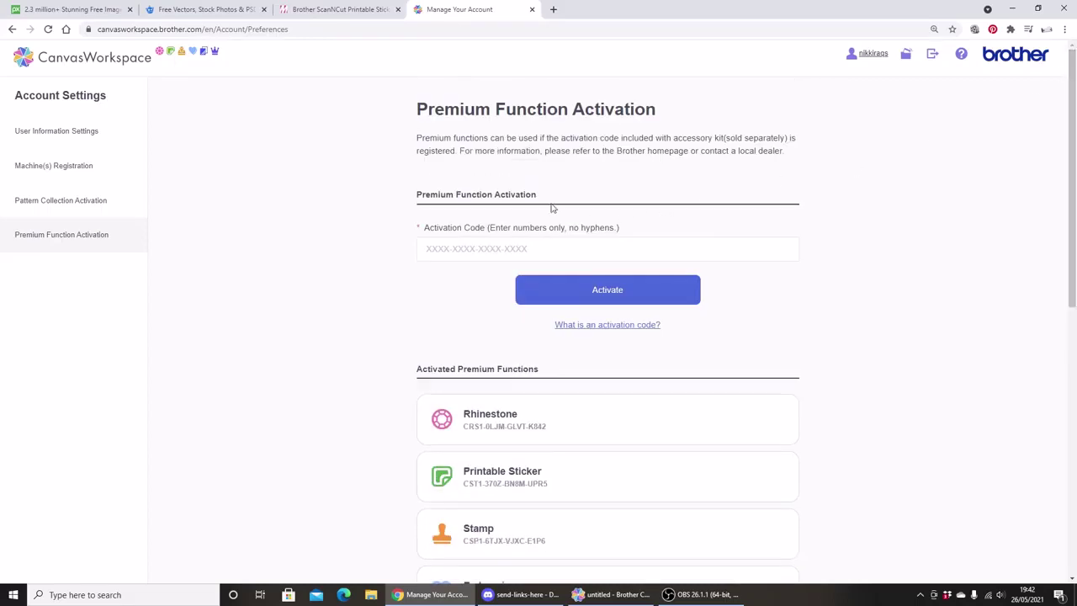
Step: Return to the home page, dismiss the PC upgrade notice, and create a new blank Canvas Project
click(23, 59)
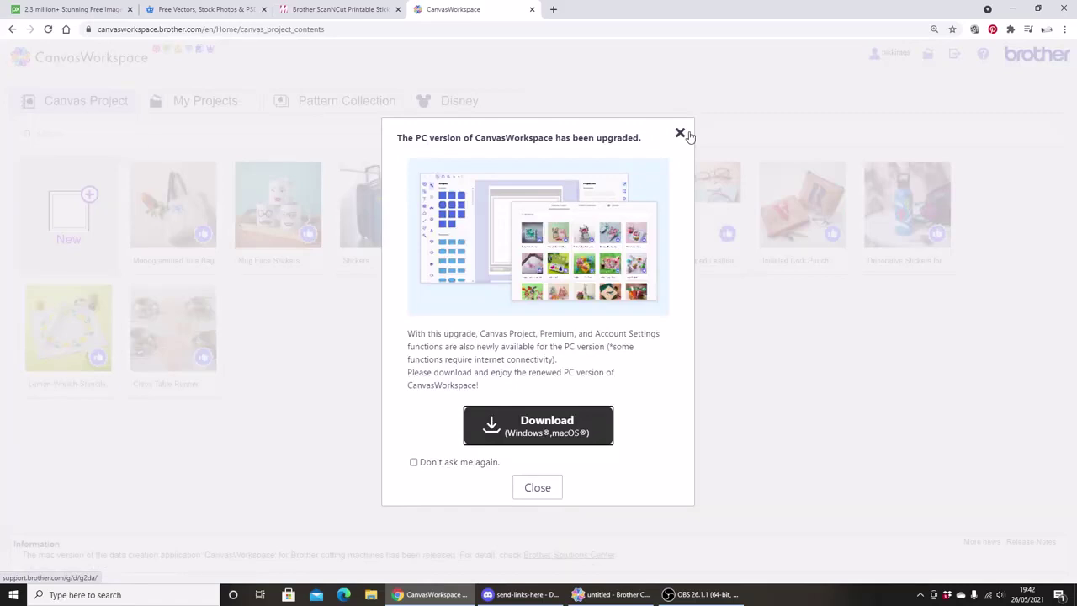
click(680, 134)
click(69, 217)
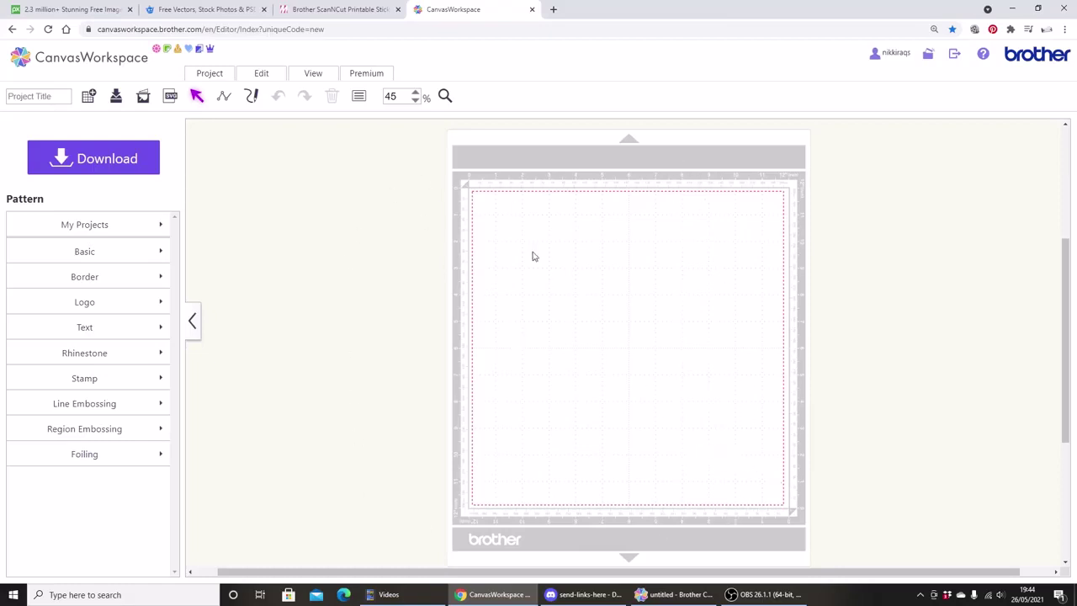
Step: Set the project area size to A4 (8.3 × 11.7 inches) Portrait
click(210, 73)
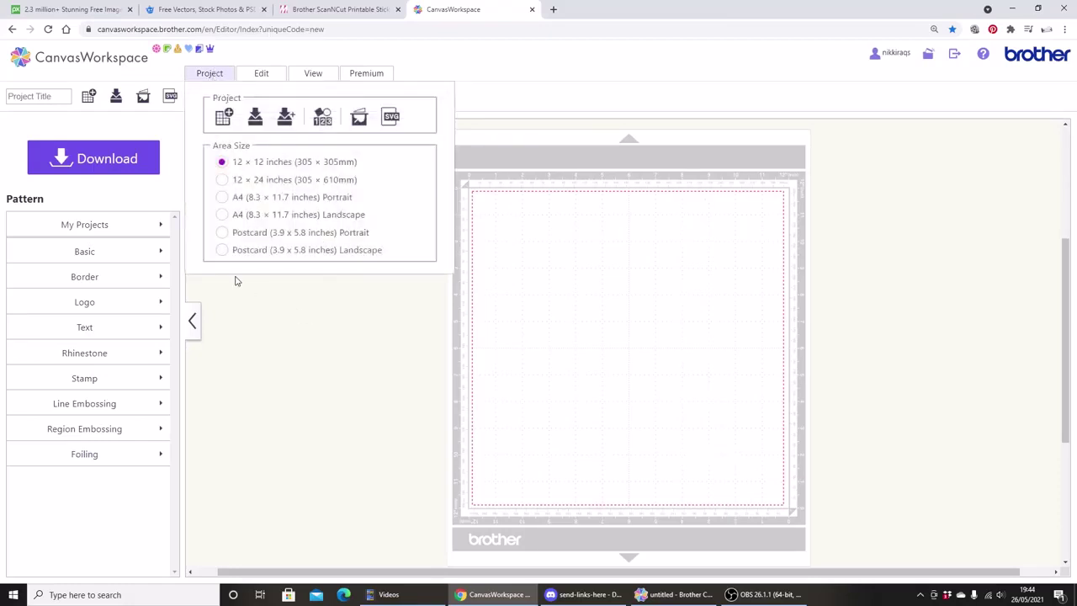
click(222, 198)
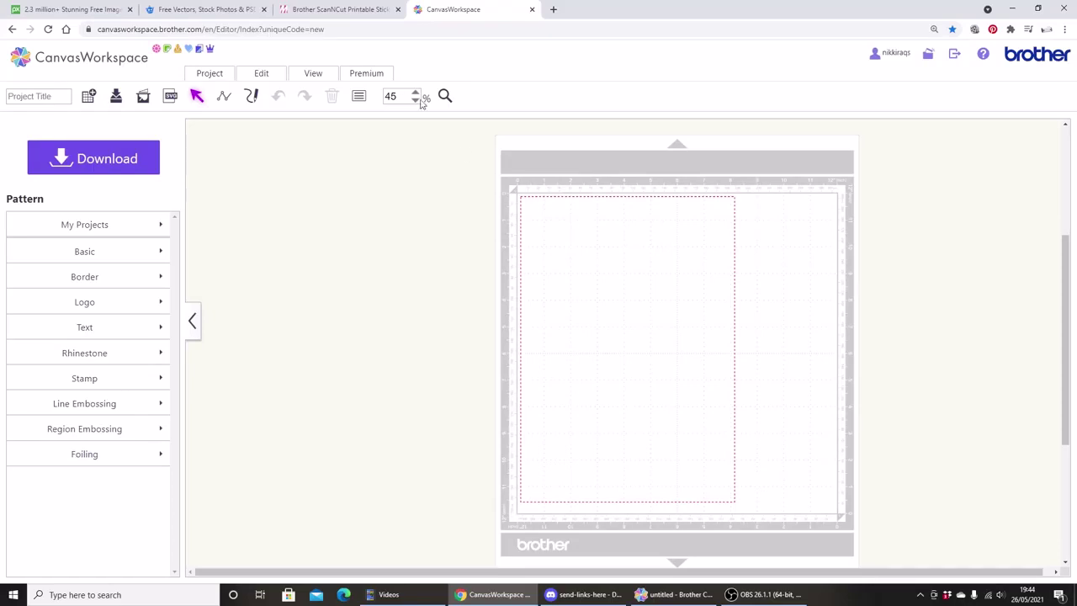
Step: Open the Printable Sticker Wizard from the Premium functions
click(376, 77)
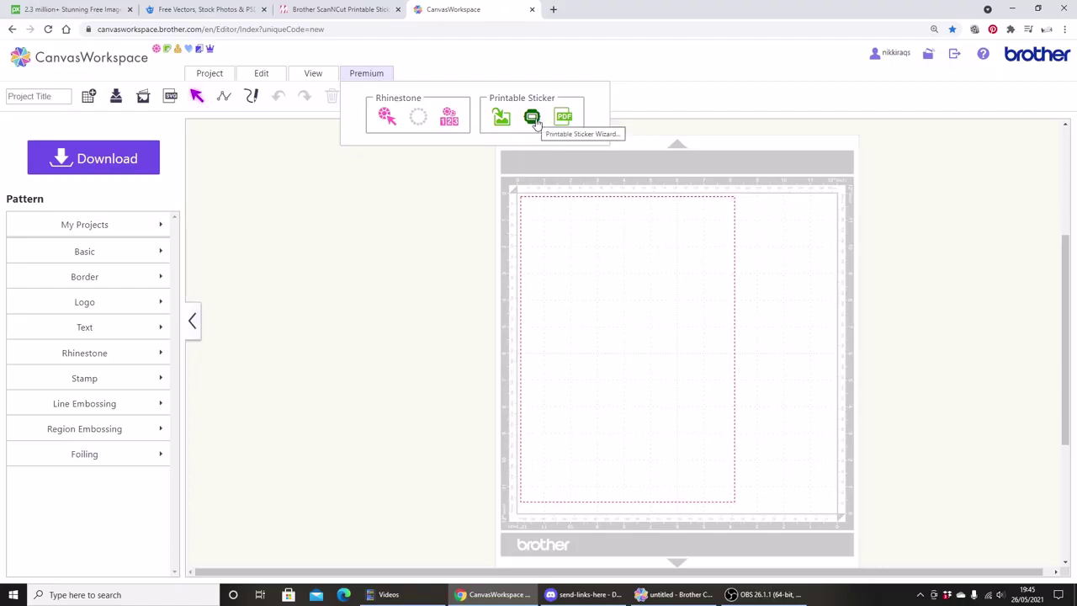
click(533, 119)
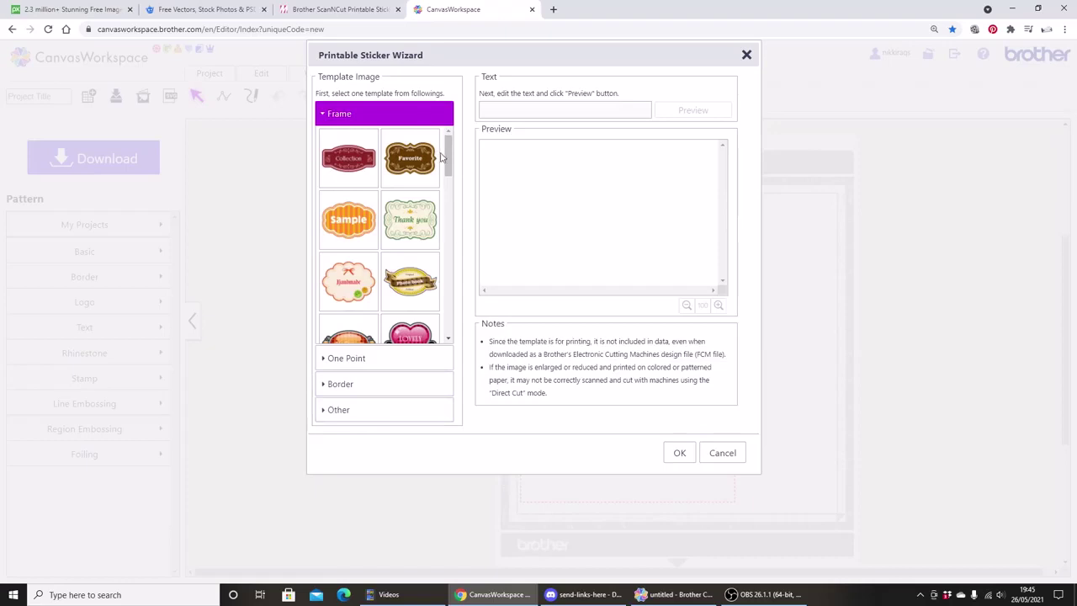
Step: Preview Frame templates: Thank you, CELEBRATE!, Herb Tea, Traditional crest, TOY BOX, Dressing and a name tag
click(415, 225)
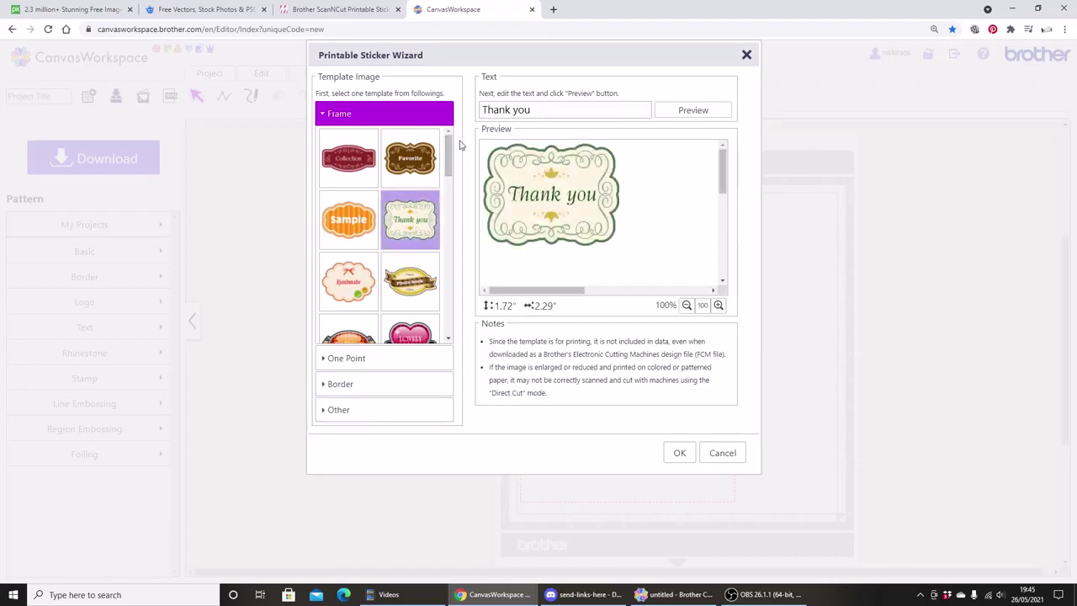
drag(449, 143, 448, 202)
click(358, 168)
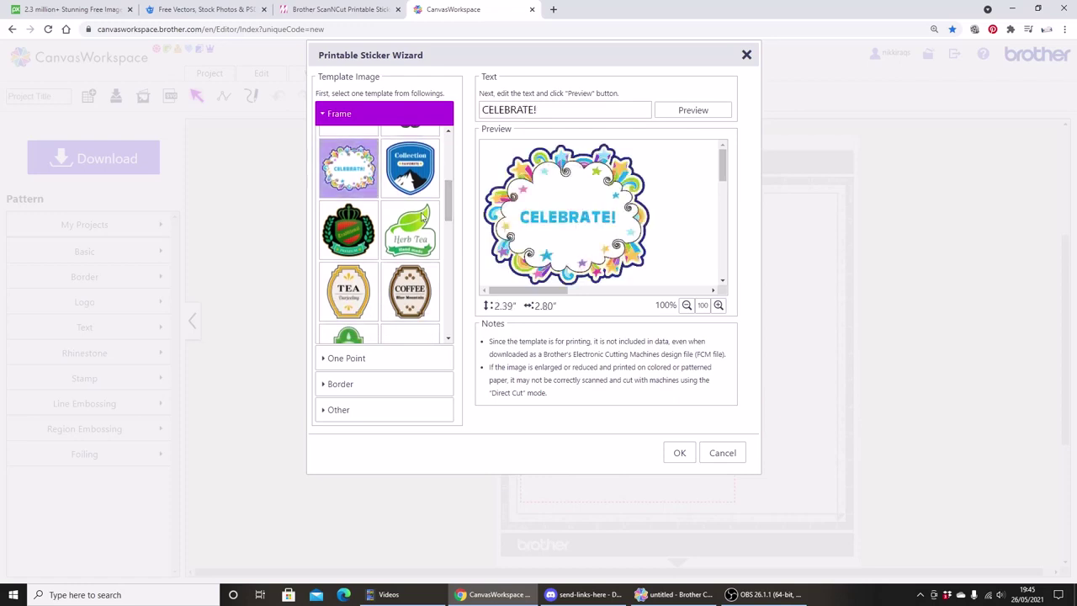
click(418, 238)
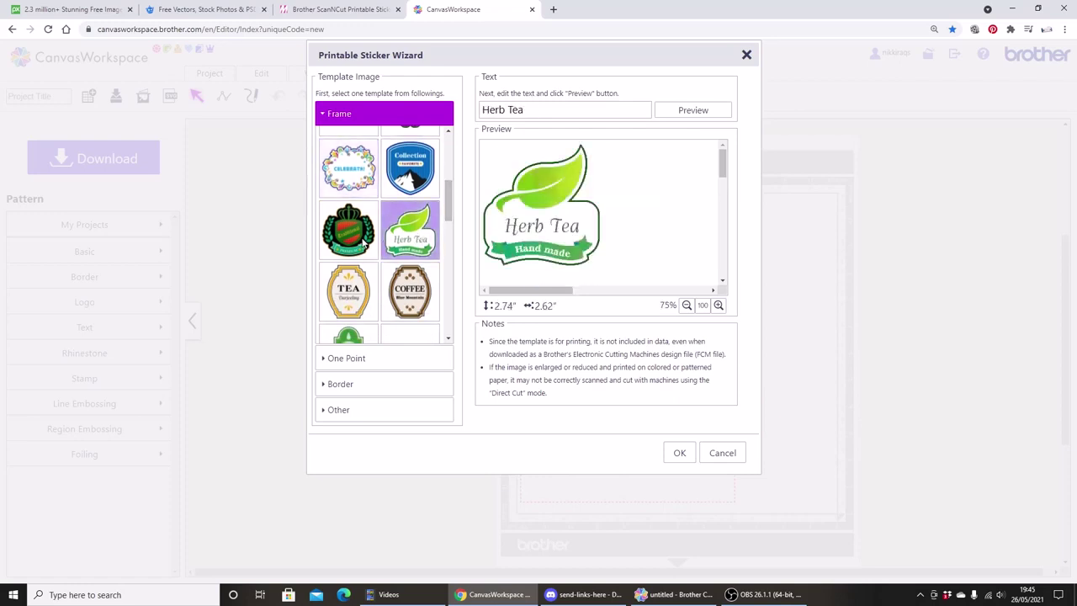
click(360, 242)
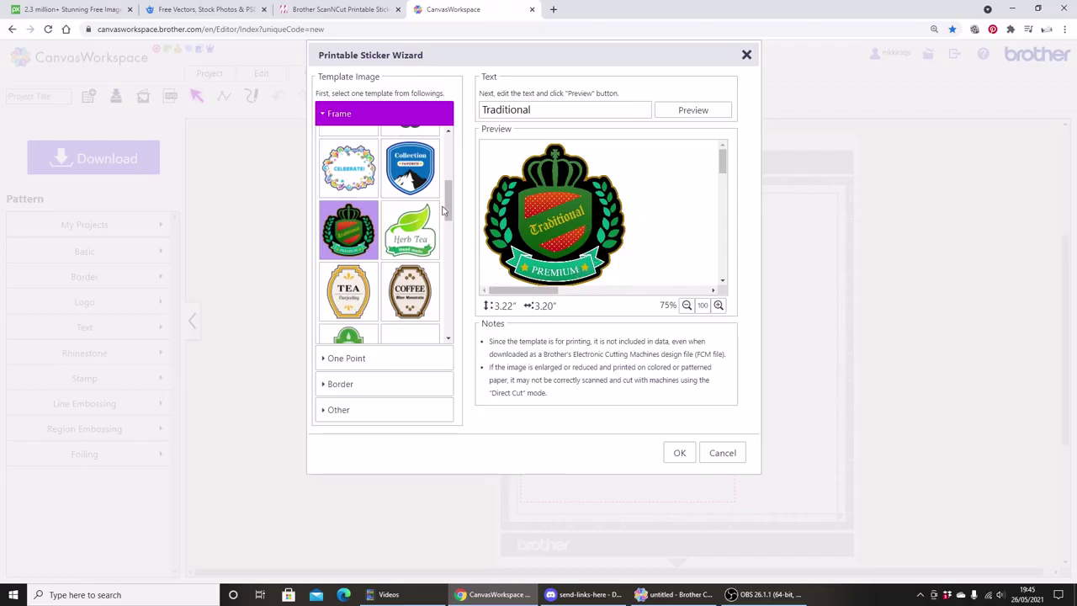
scroll(446, 208, down, 5)
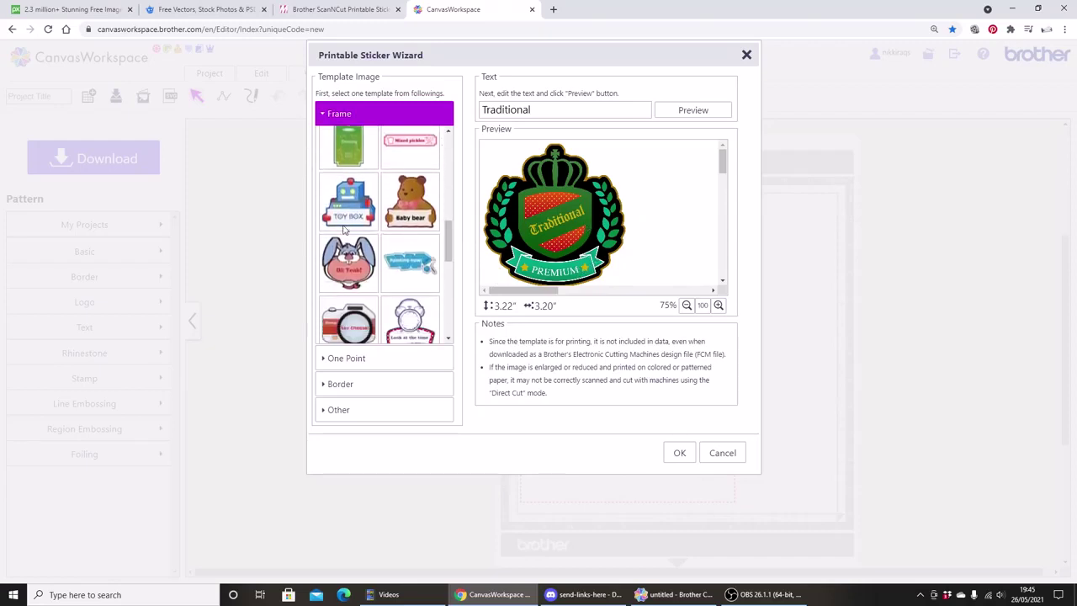
click(345, 225)
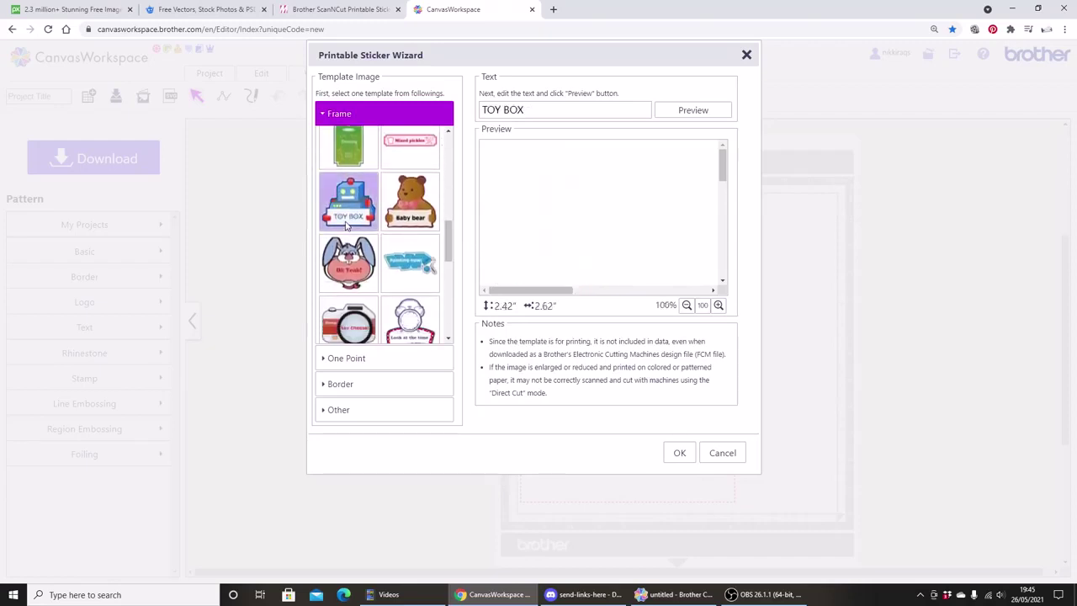
click(349, 155)
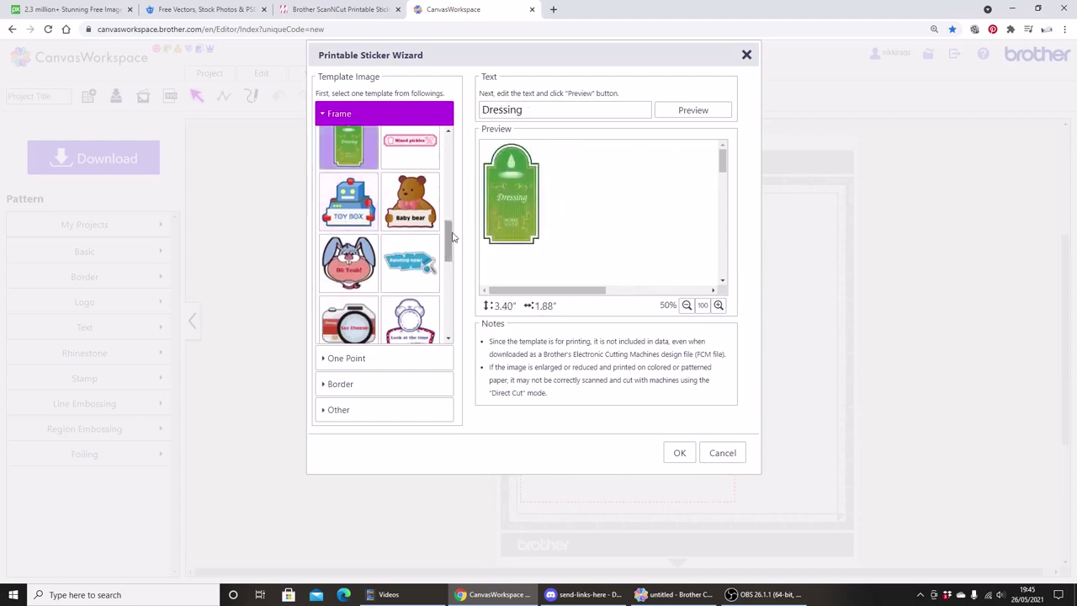
drag(452, 237, 439, 301)
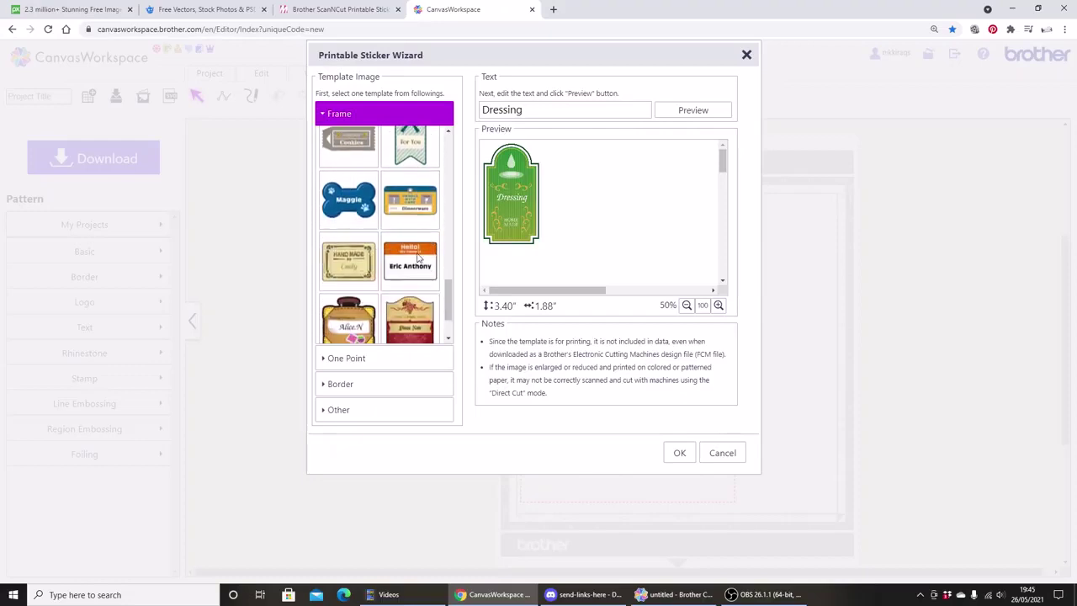
click(410, 261)
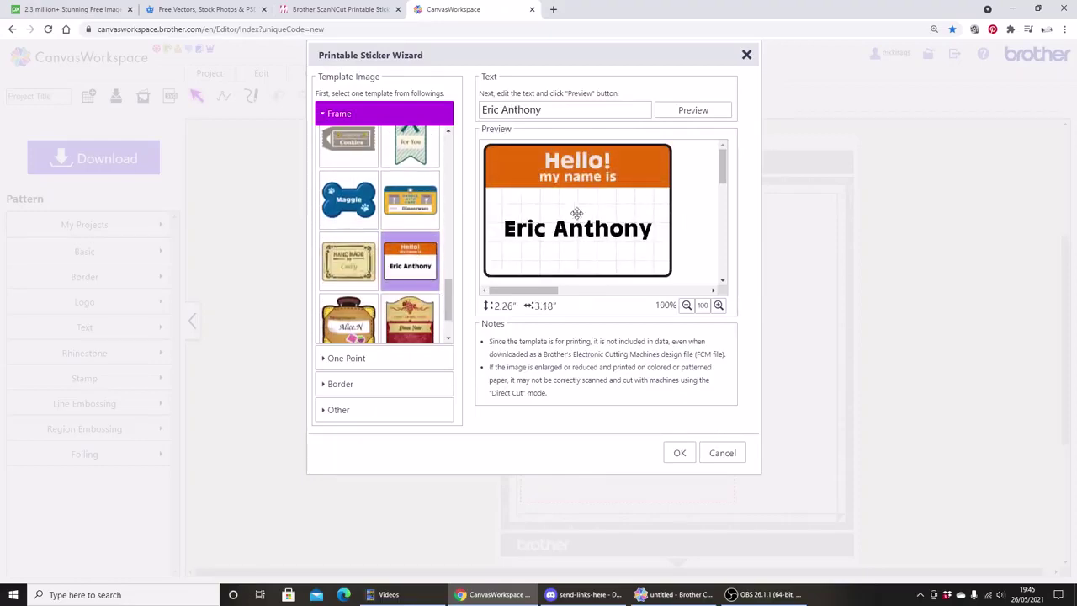
Step: Preview One Point templates (YEAH!, Check !, wreath Thank you, Be mine.) and choose Daisy
click(382, 359)
click(425, 196)
drag(449, 187, 448, 205)
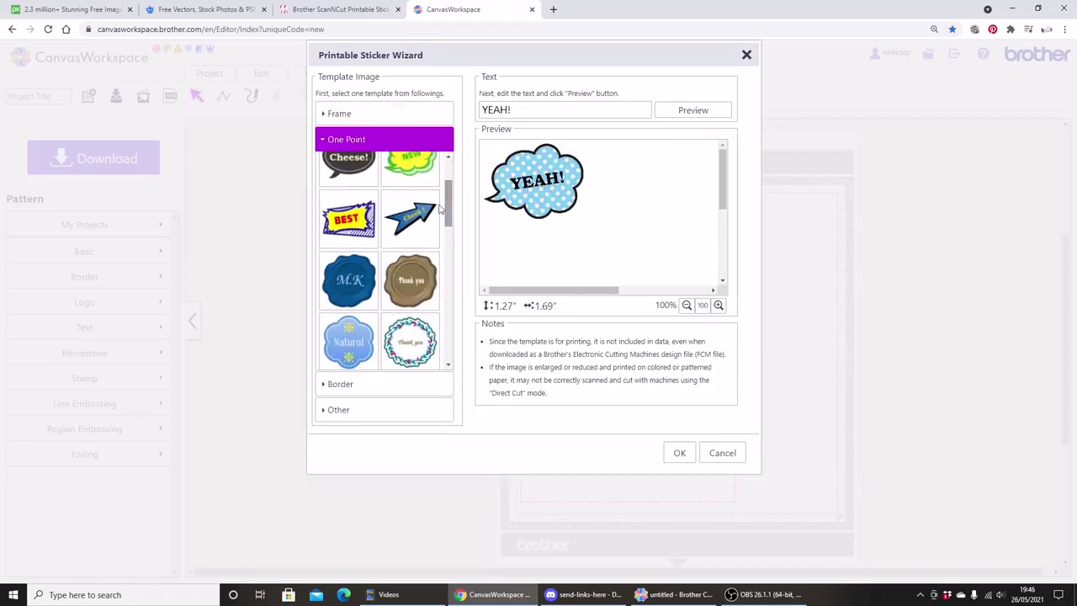
click(417, 217)
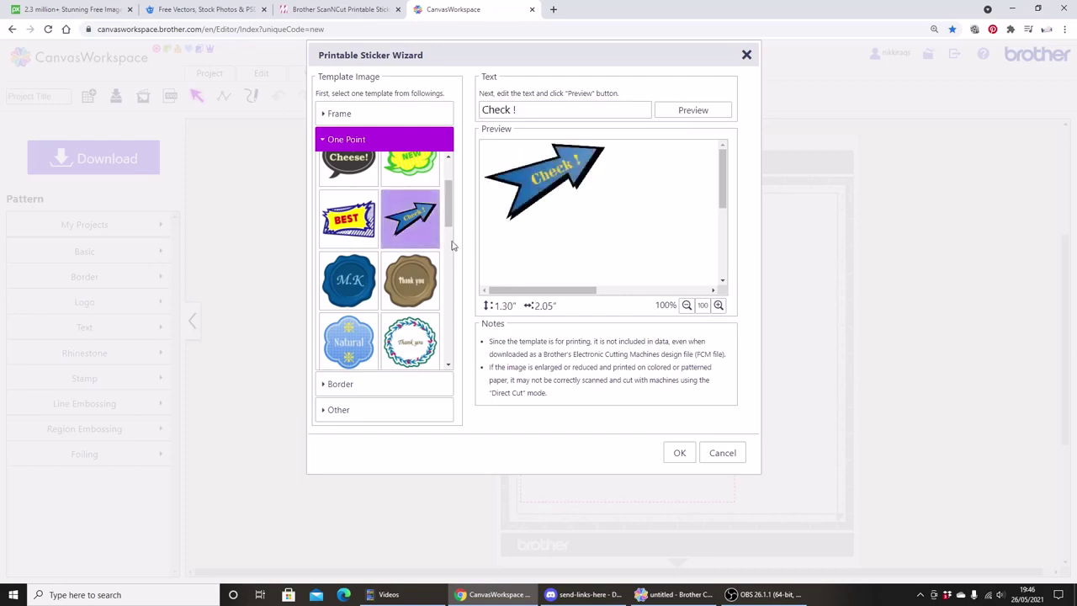
drag(447, 211, 448, 228)
click(428, 256)
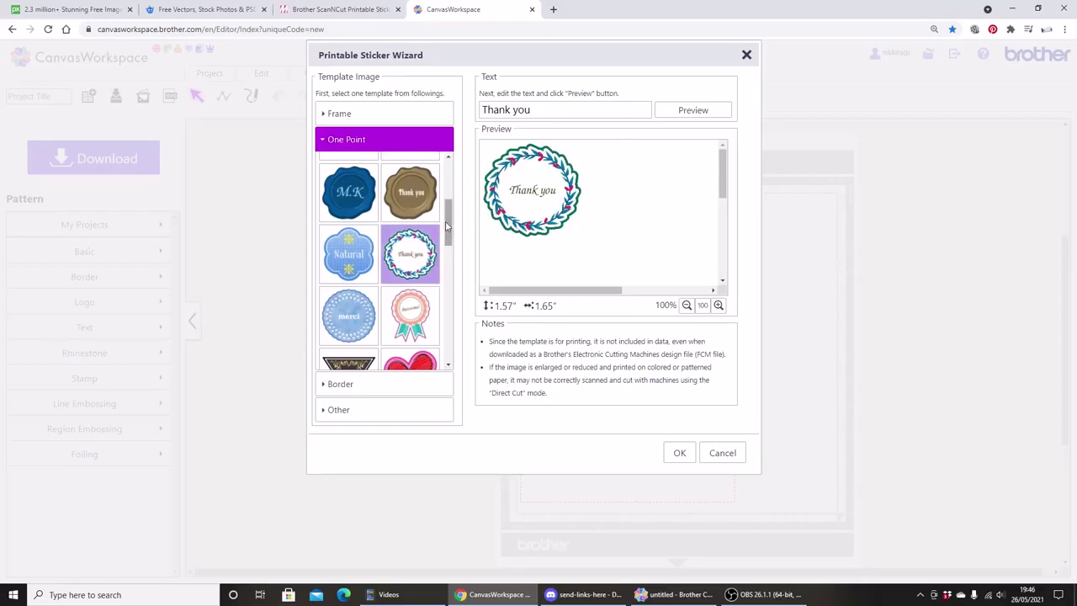
drag(459, 221, 457, 276)
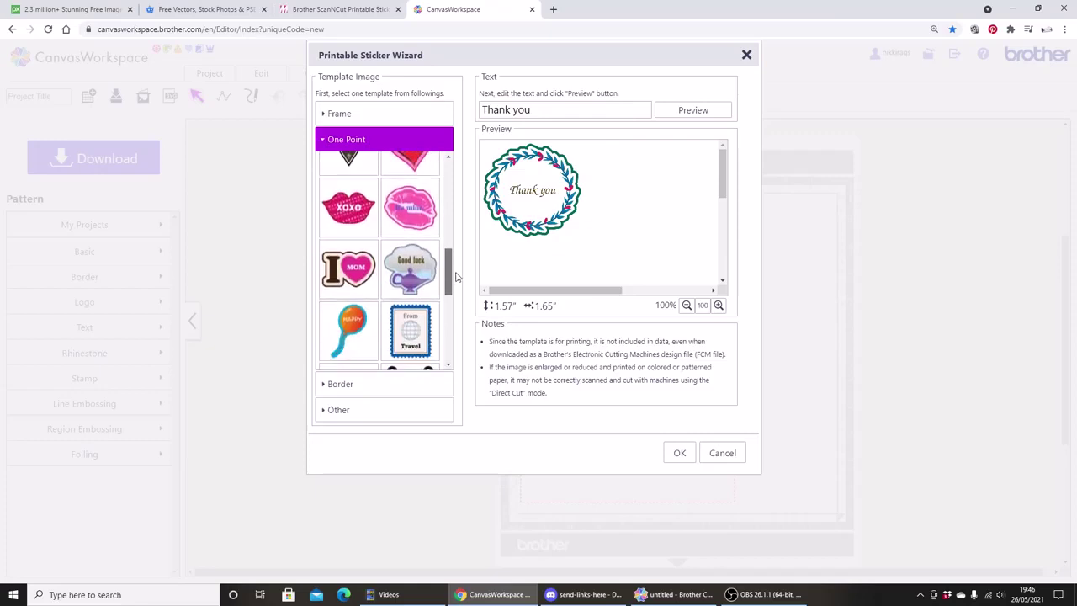
click(426, 207)
scroll(448, 273, down, 5)
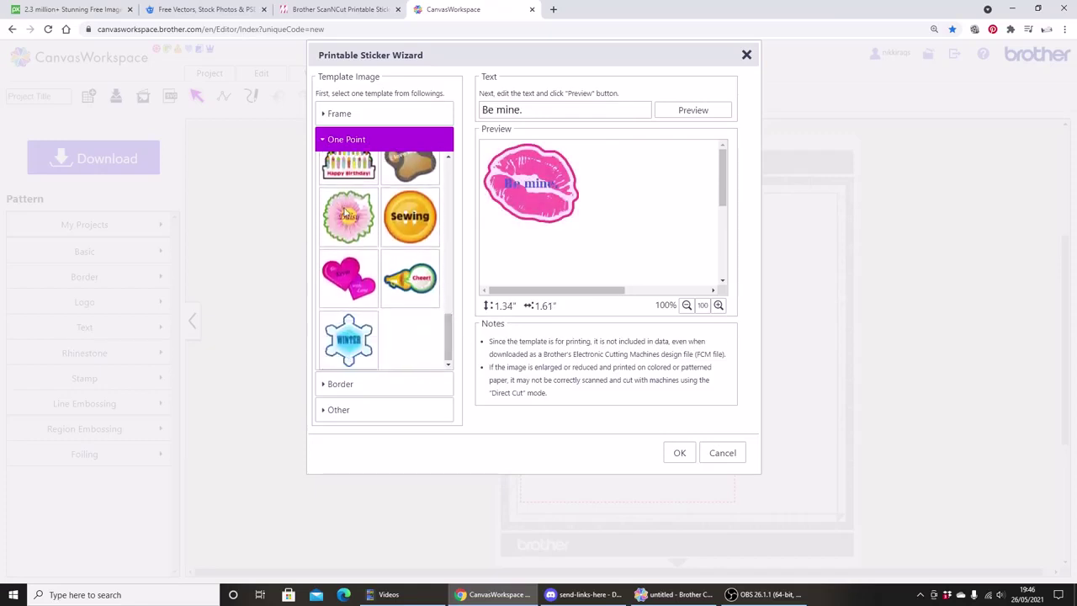
click(347, 214)
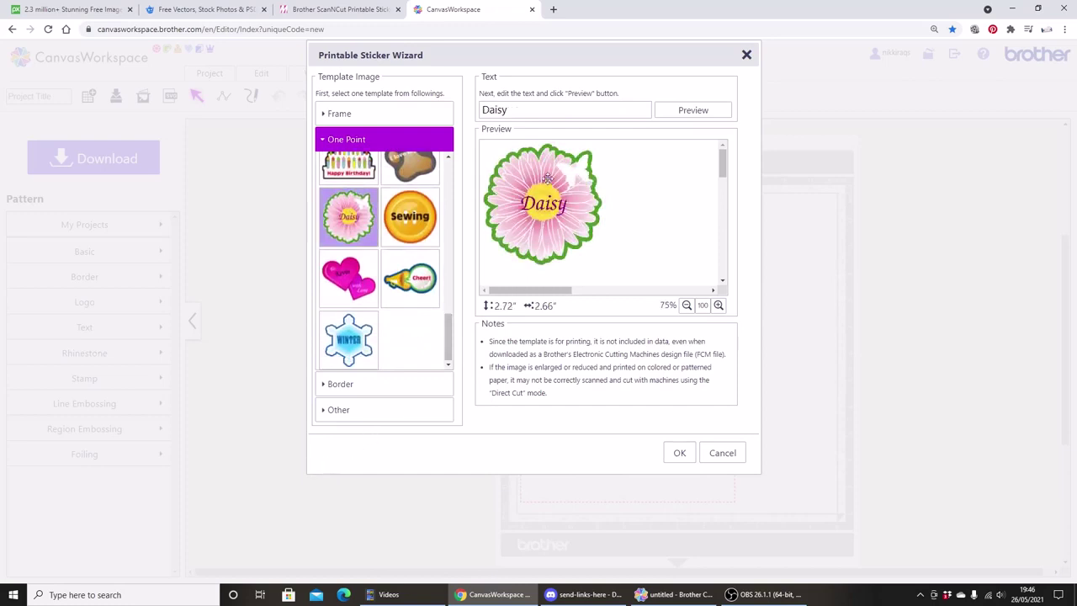
Step: Preview Border templates: Family Album, Memories, Made for You, Open me and Happy Anniversary
click(383, 383)
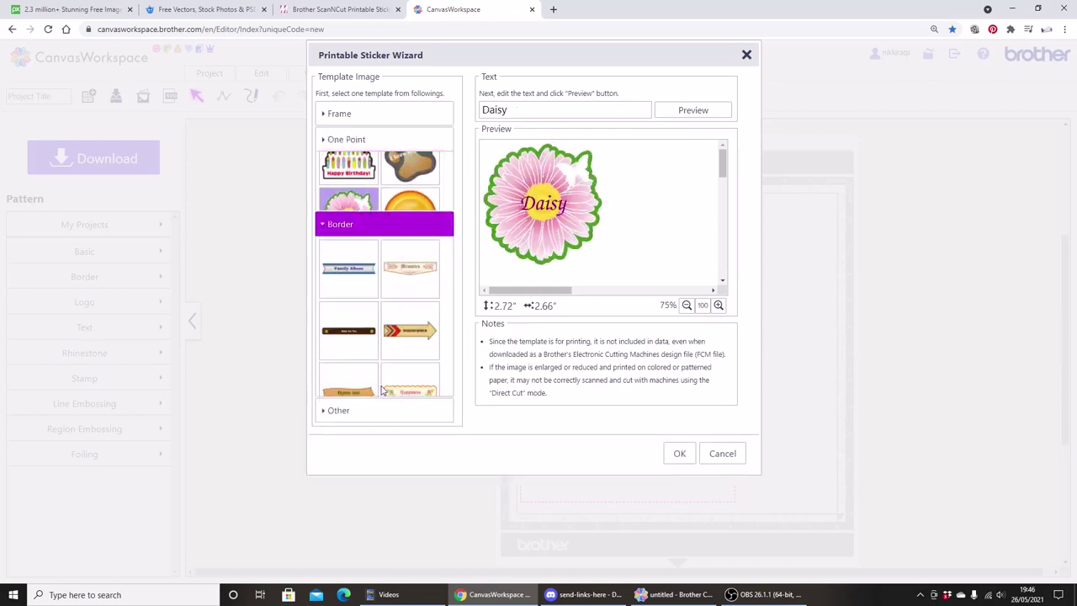
click(364, 218)
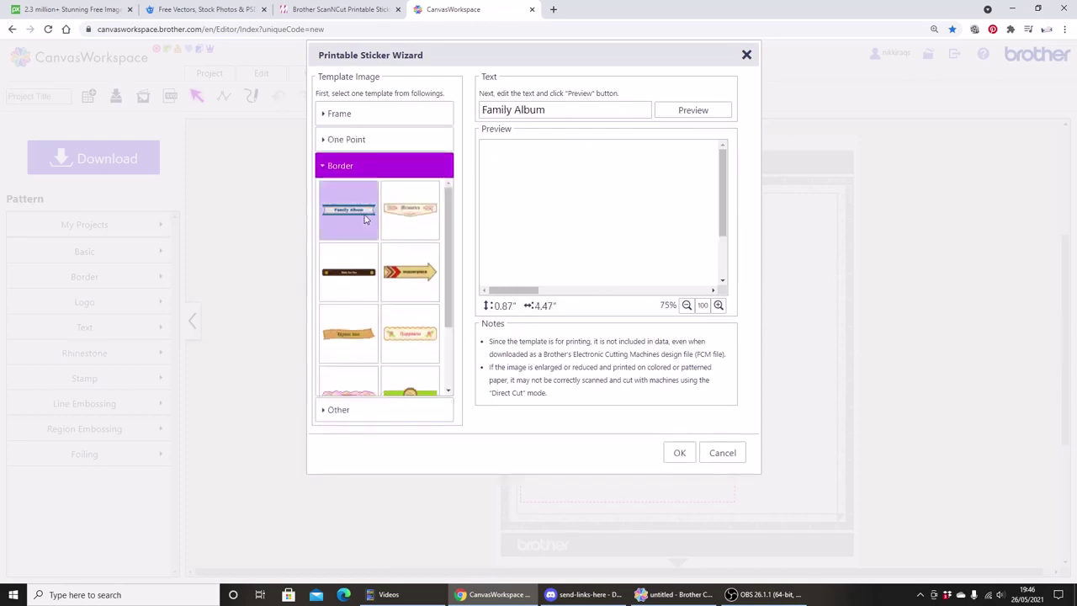
click(417, 217)
click(353, 281)
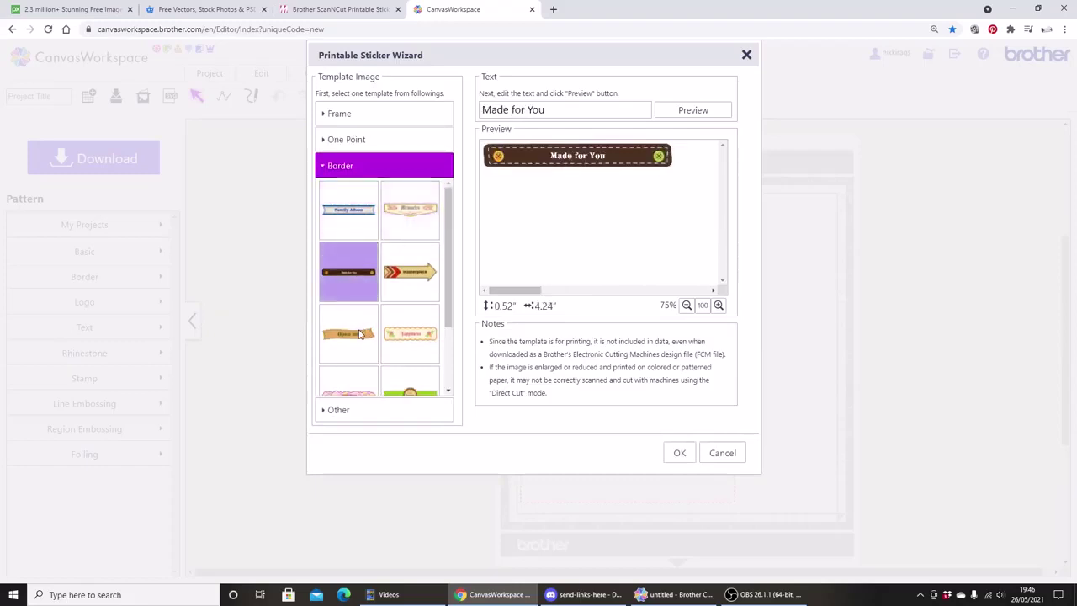
click(348, 333)
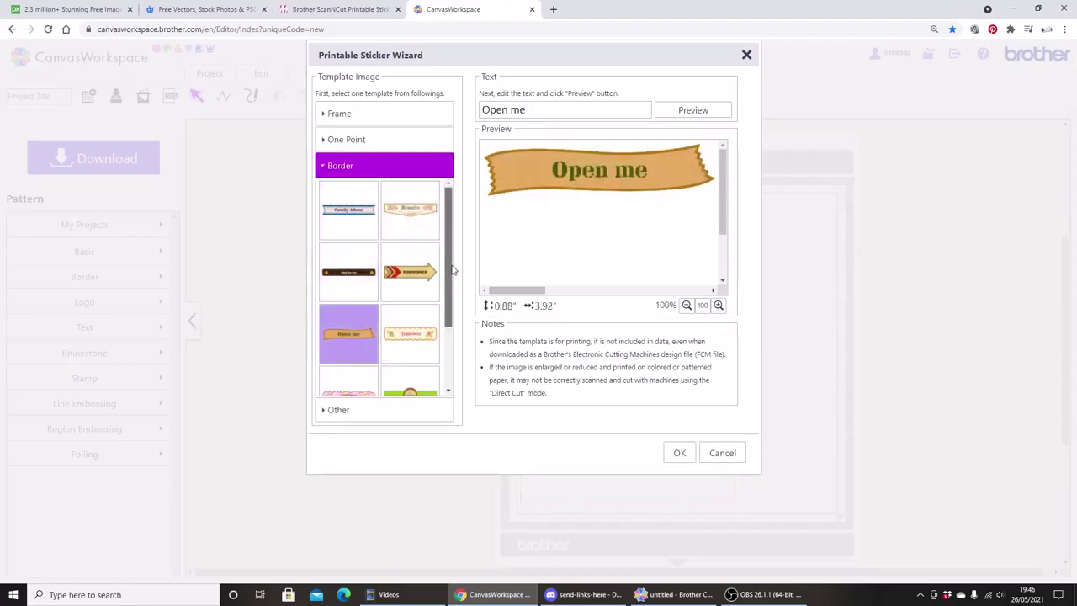
scroll(386, 337, down, 3)
click(364, 351)
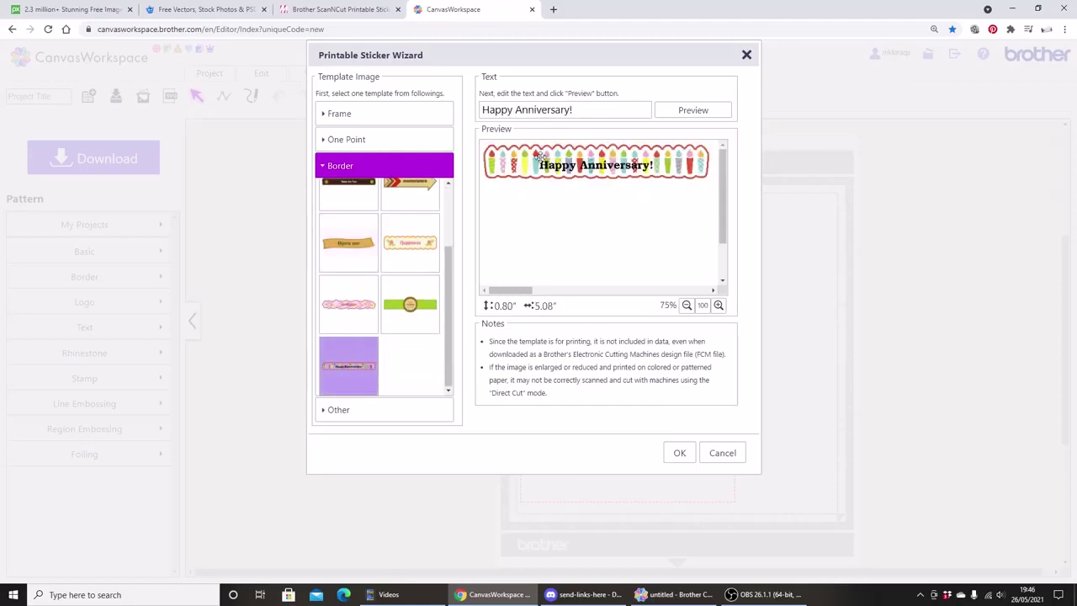
Step: Browse Other templates (Valentine heart, clover For you, Happy Easter) and choose the floral Spring design
click(382, 407)
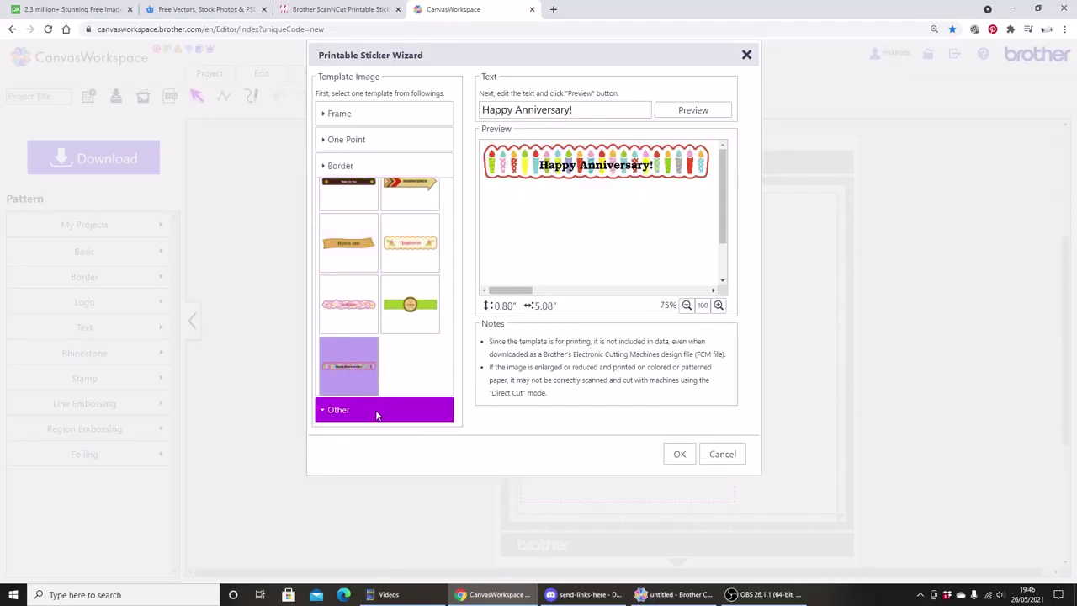
click(343, 248)
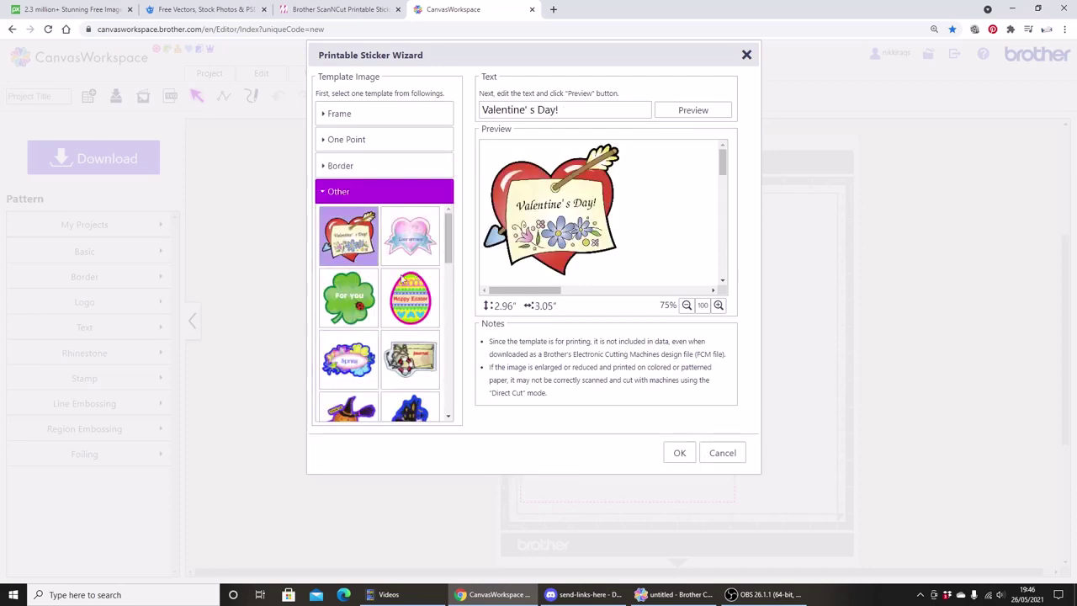
click(347, 314)
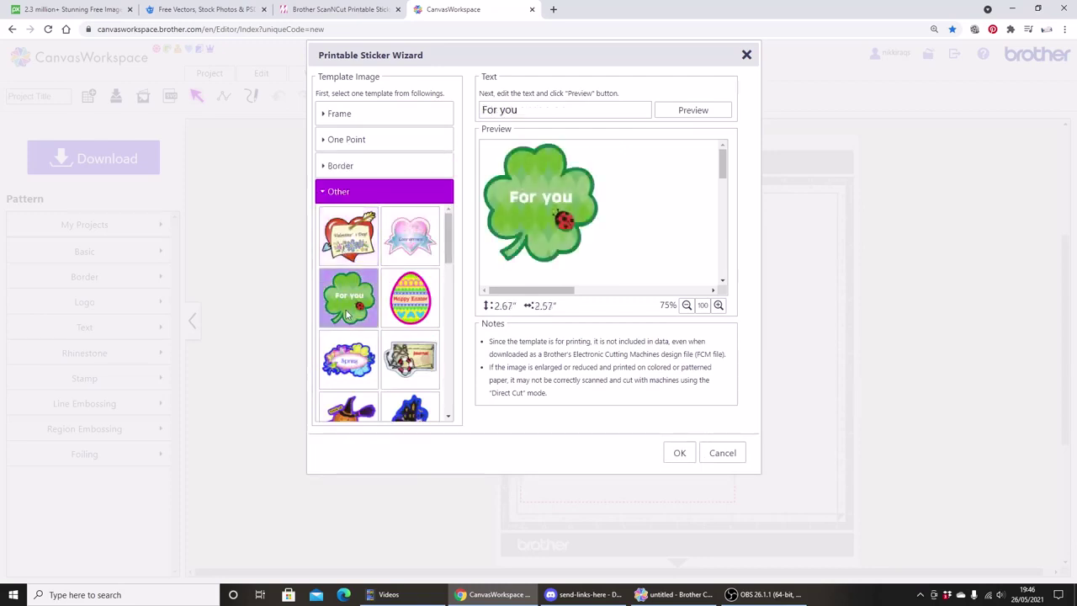
click(408, 303)
click(351, 363)
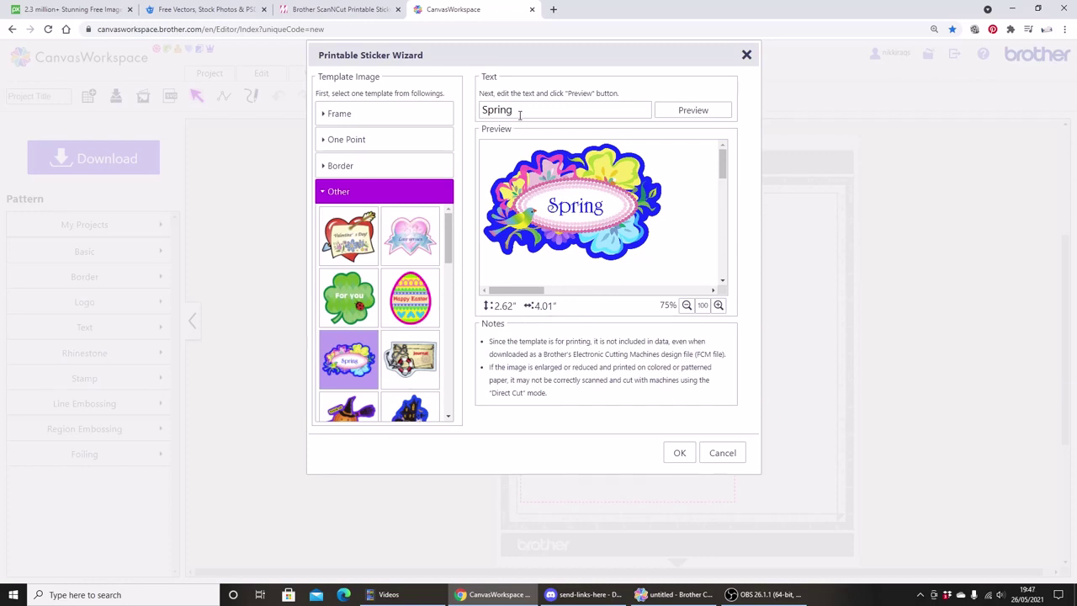
Step: Select and delete the 'Spring' text in the sticker template
drag(523, 110, 468, 113)
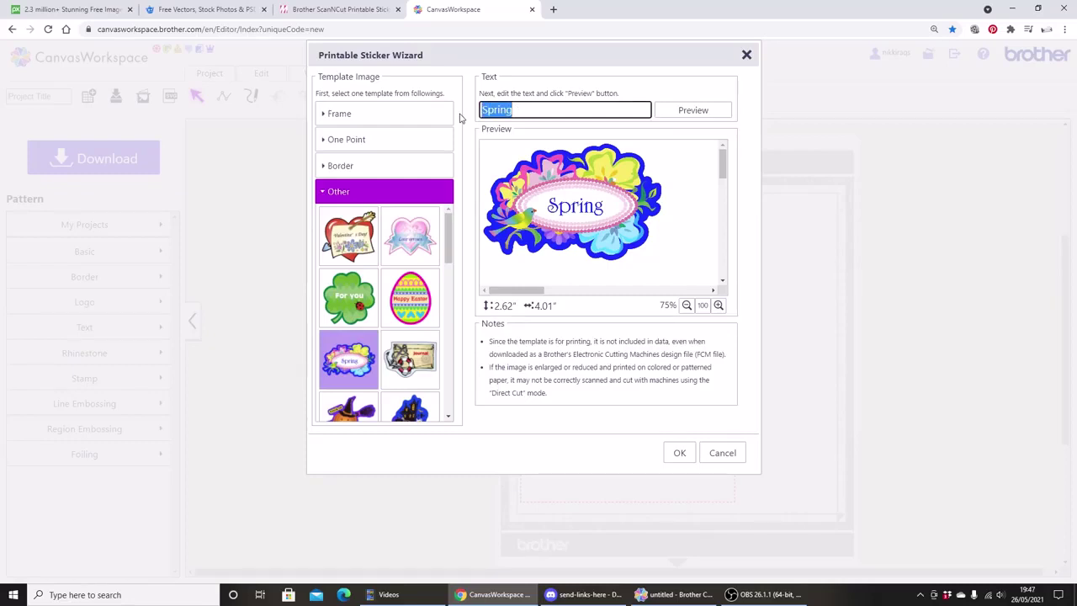
key(BackSpace)
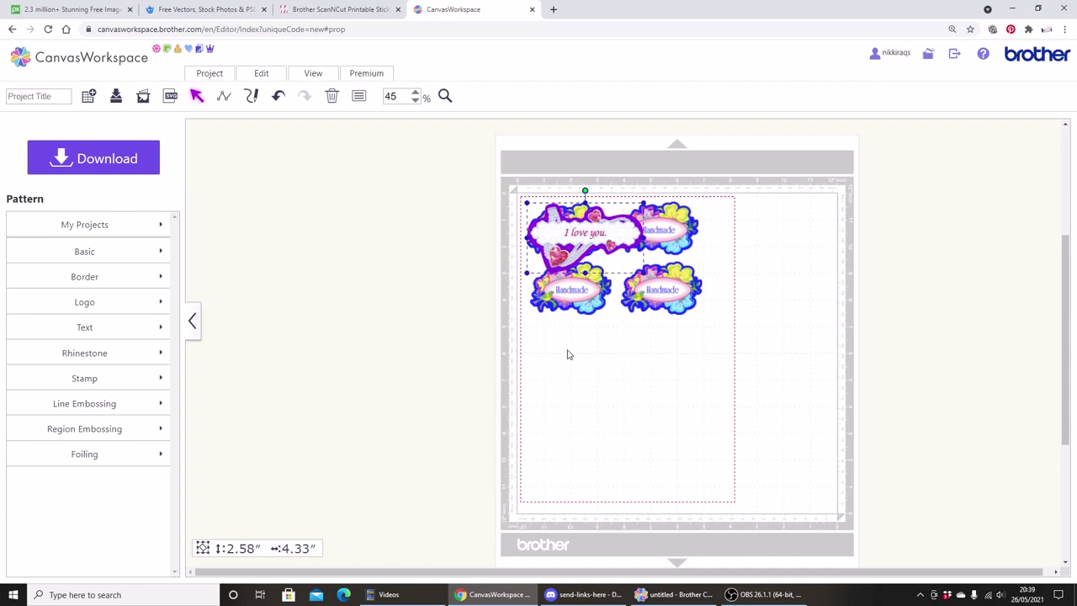
Step: Drag the 'I love you.' sticker below the 2×2 grid of Handmade labels
drag(583, 252, 592, 362)
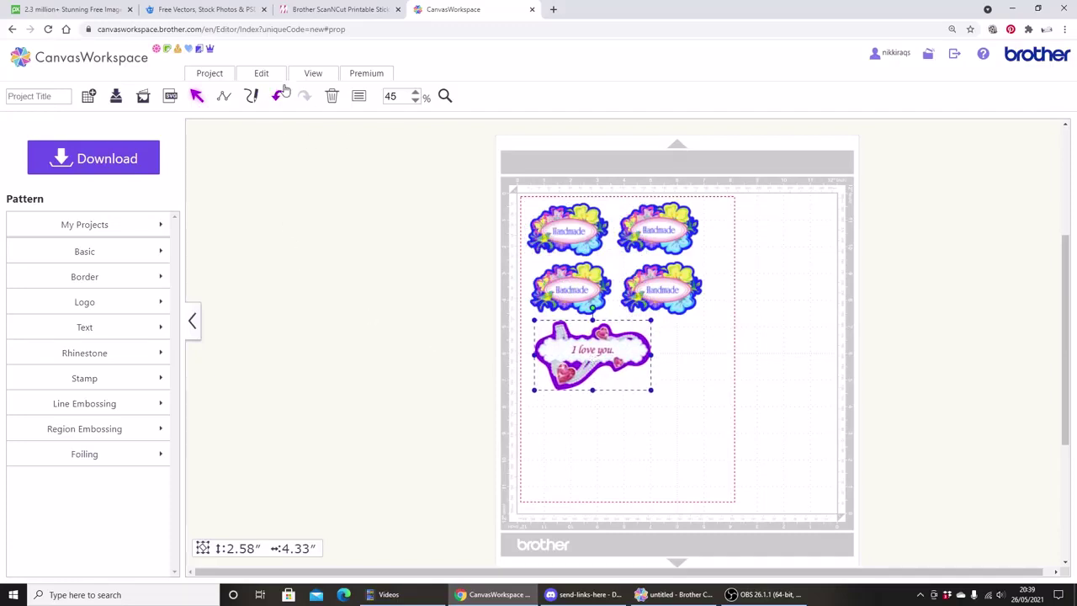
Step: Paste a copy of the 'I love you.' sticker, rotate it 90°, and place it beside the original
click(262, 73)
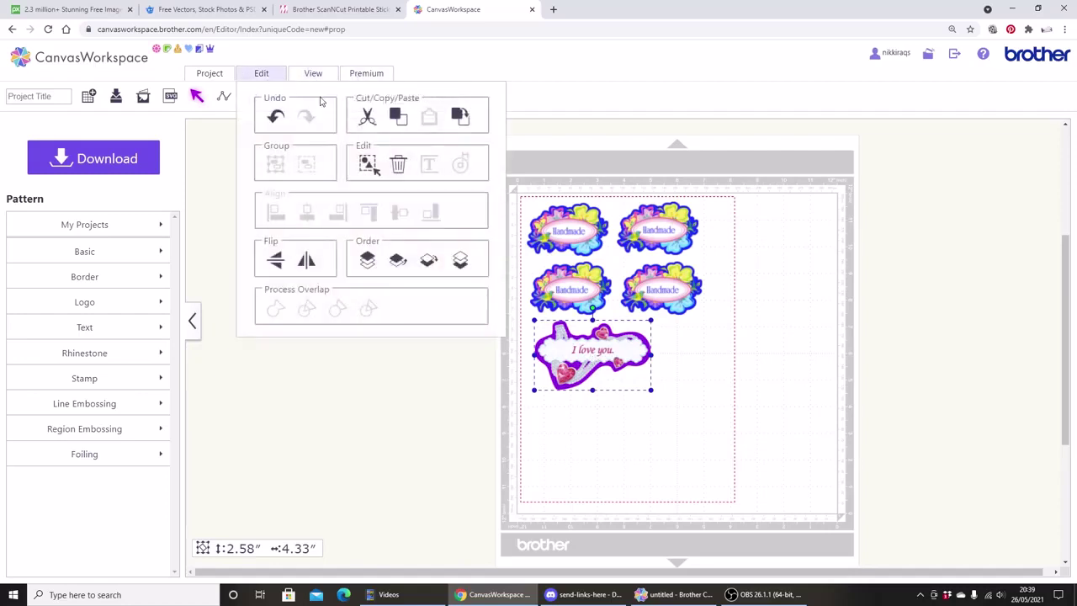
click(460, 116)
drag(605, 376, 605, 446)
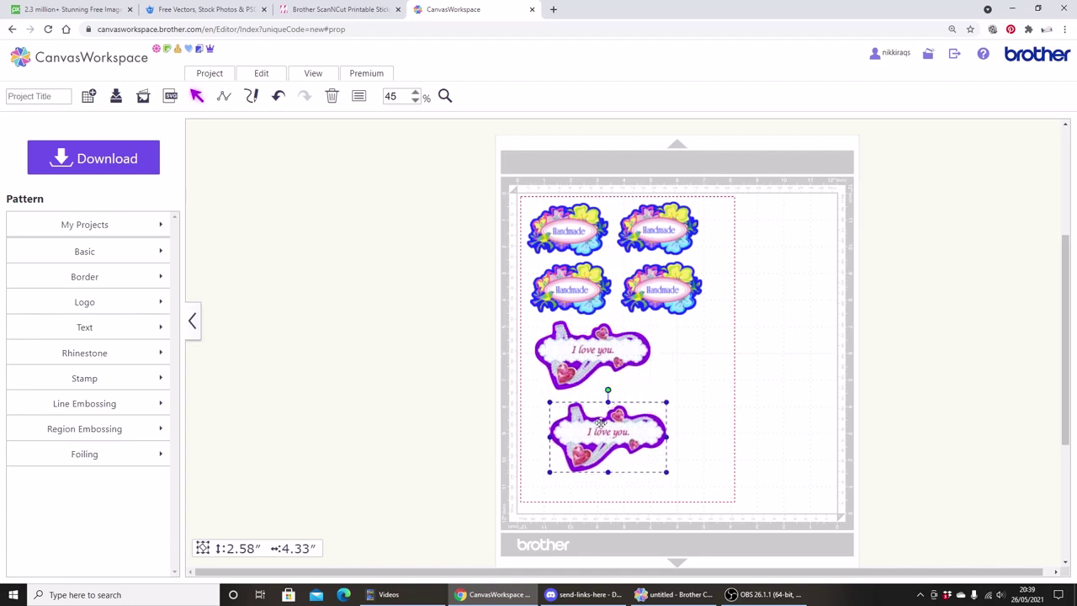
right_click(601, 424)
click(641, 560)
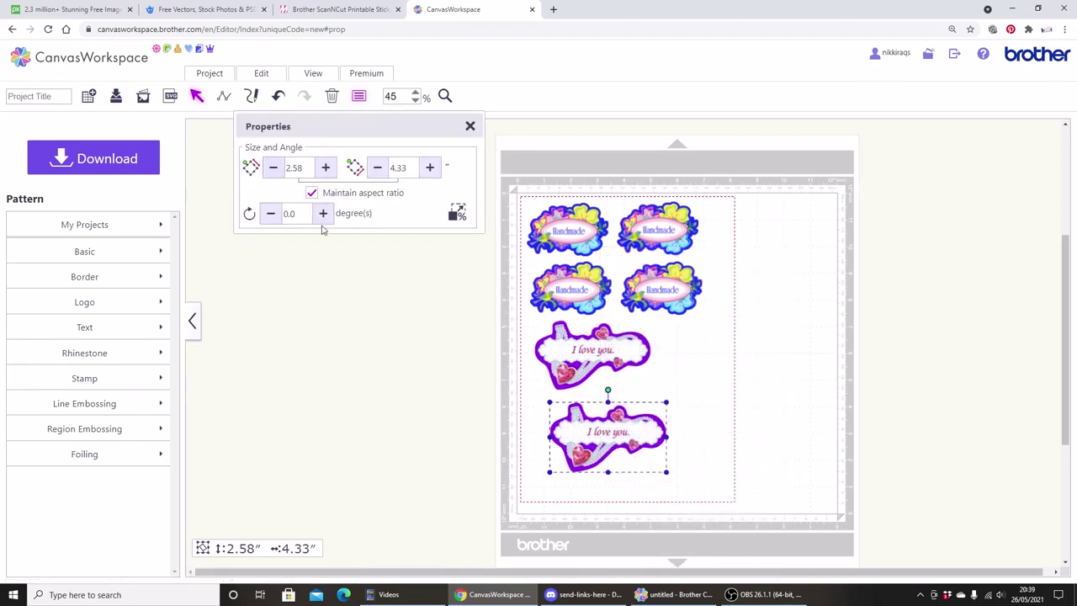
double_click(304, 214)
text(90)
key(Return)
drag(614, 450, 702, 379)
Step: Check the sizes of the four Handmade labels and the horizontal 'I love you.' sticker, then close Properties
click(584, 236)
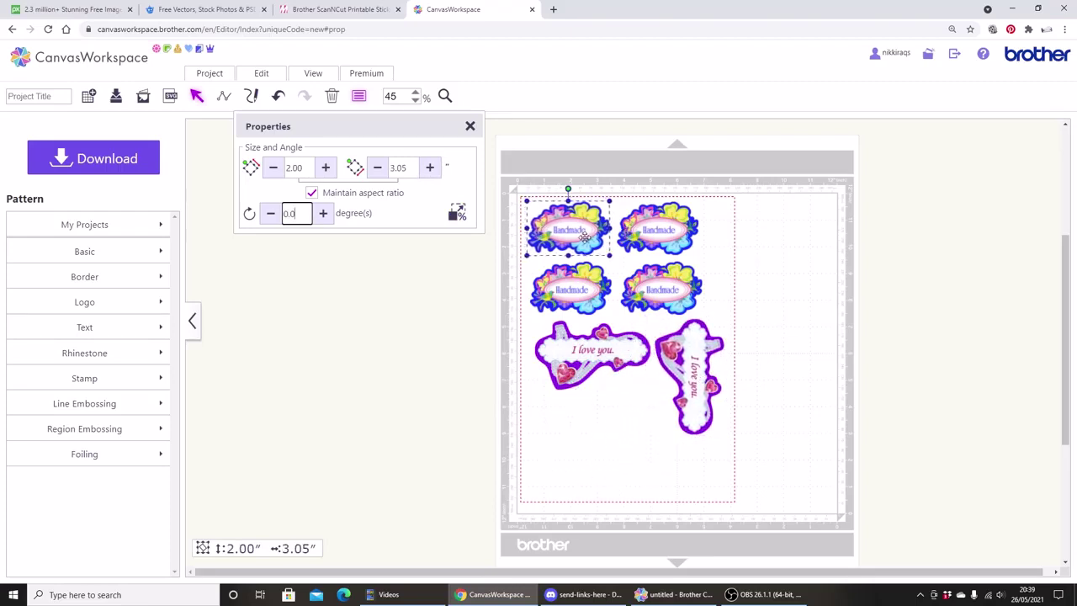
click(576, 279)
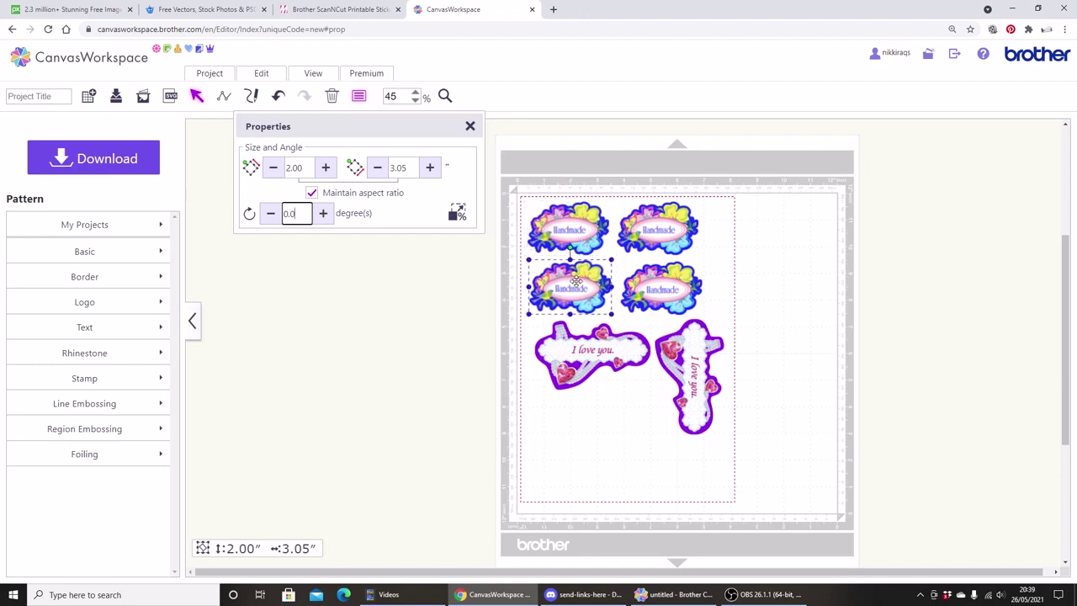
click(670, 229)
click(667, 287)
click(603, 351)
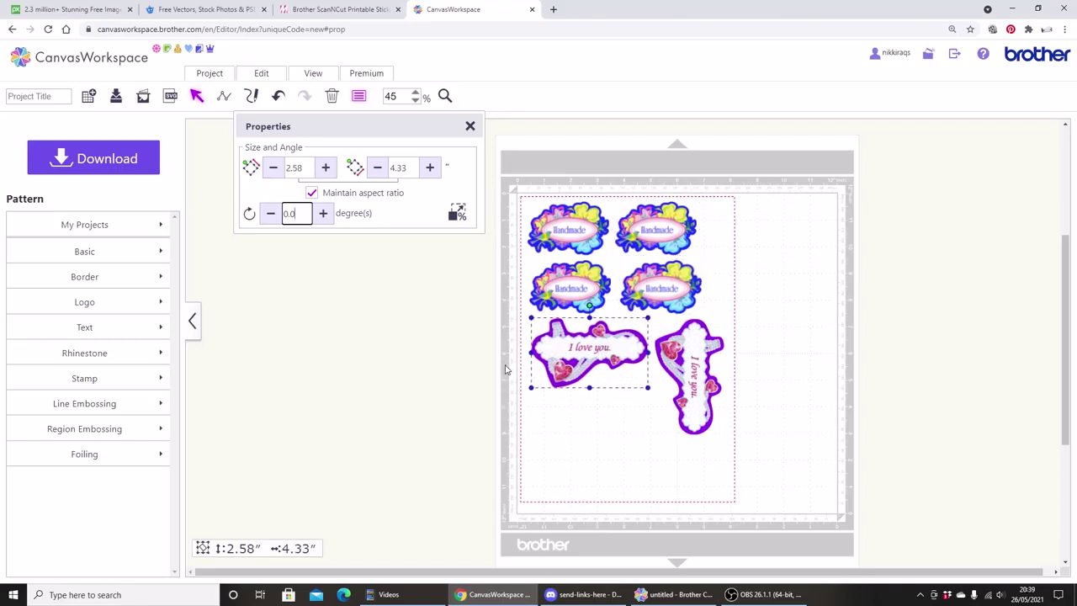
click(470, 125)
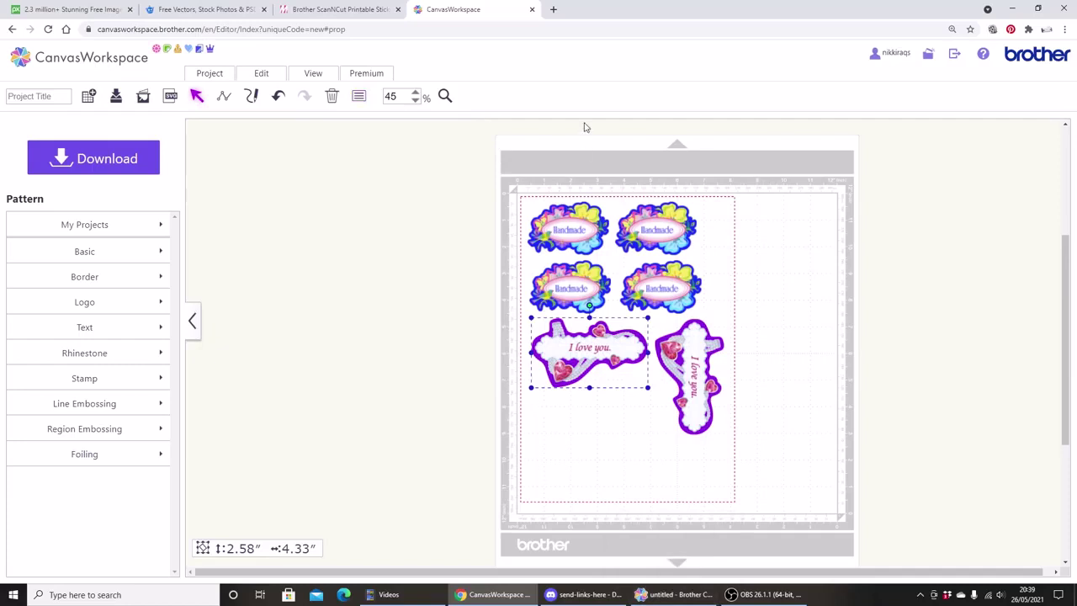
Step: Import unicorn-5939500_1920.png as a printable sticker image with Paste Image
click(384, 74)
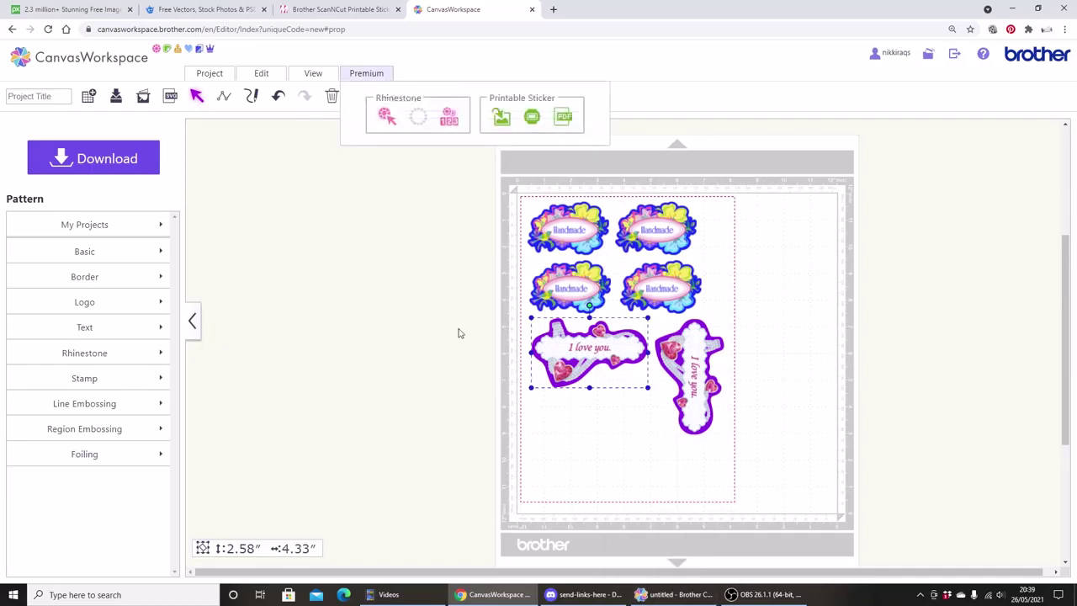
click(496, 118)
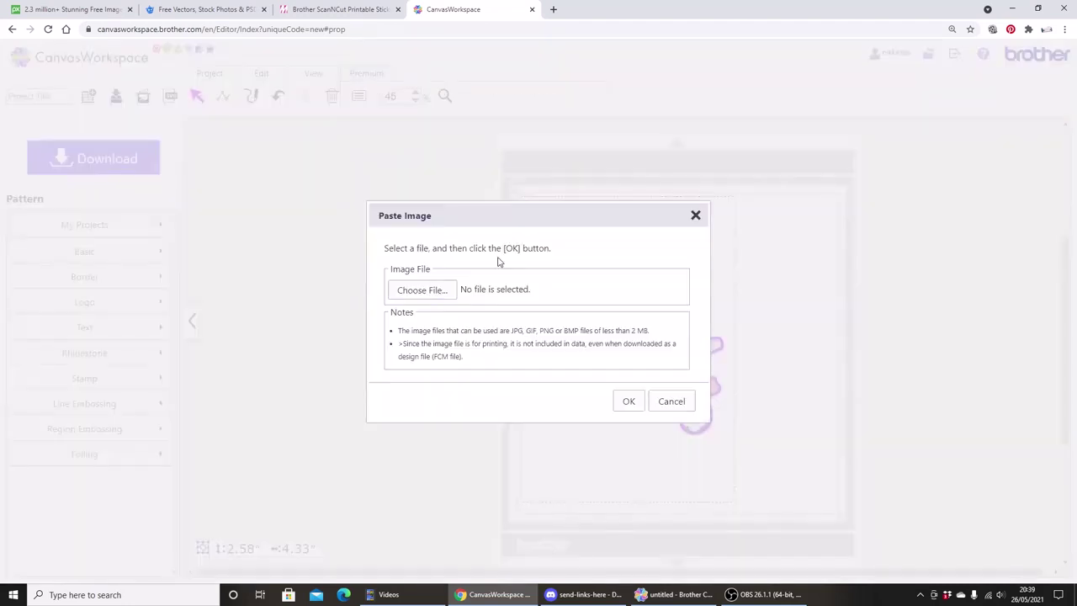
click(432, 300)
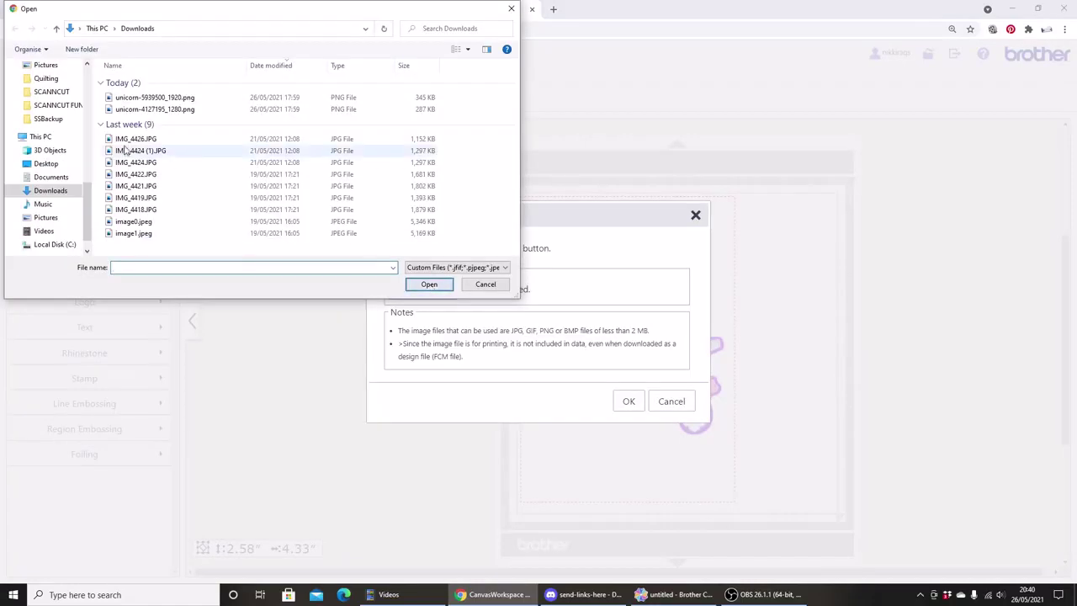
click(193, 97)
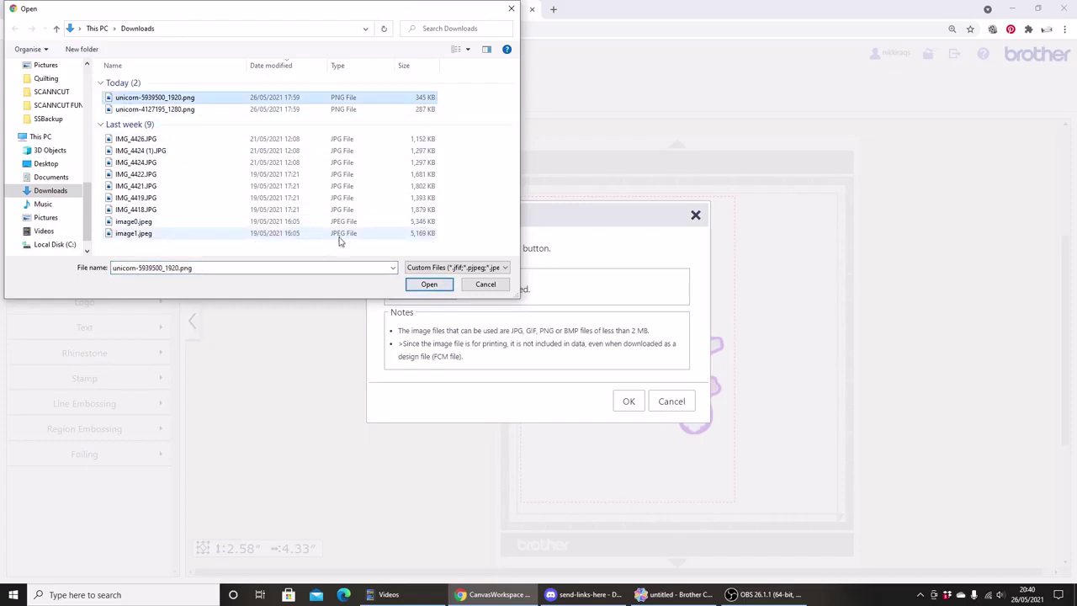
click(438, 286)
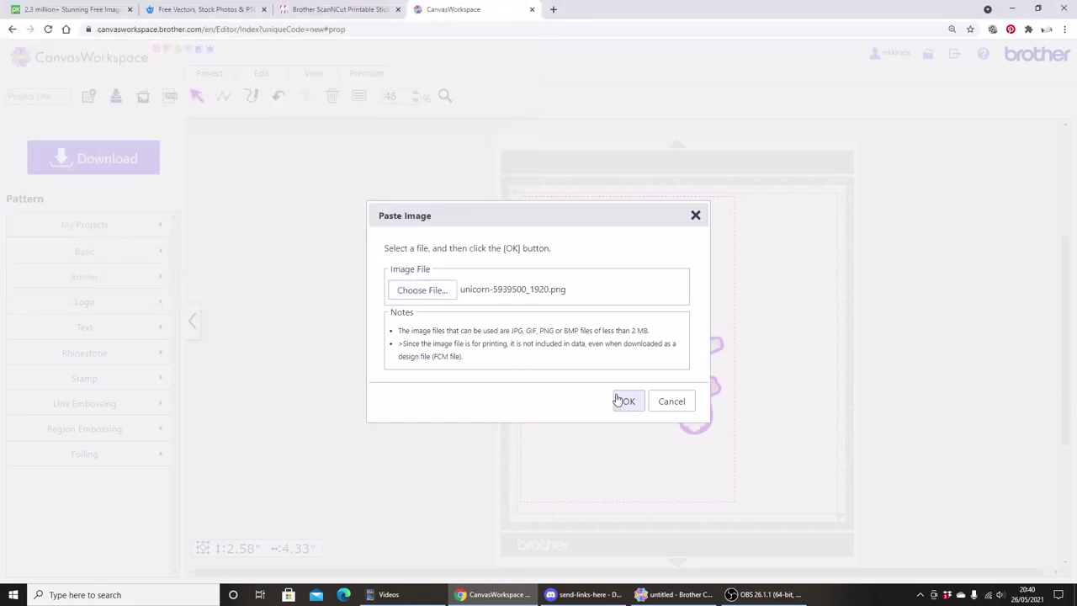
click(626, 402)
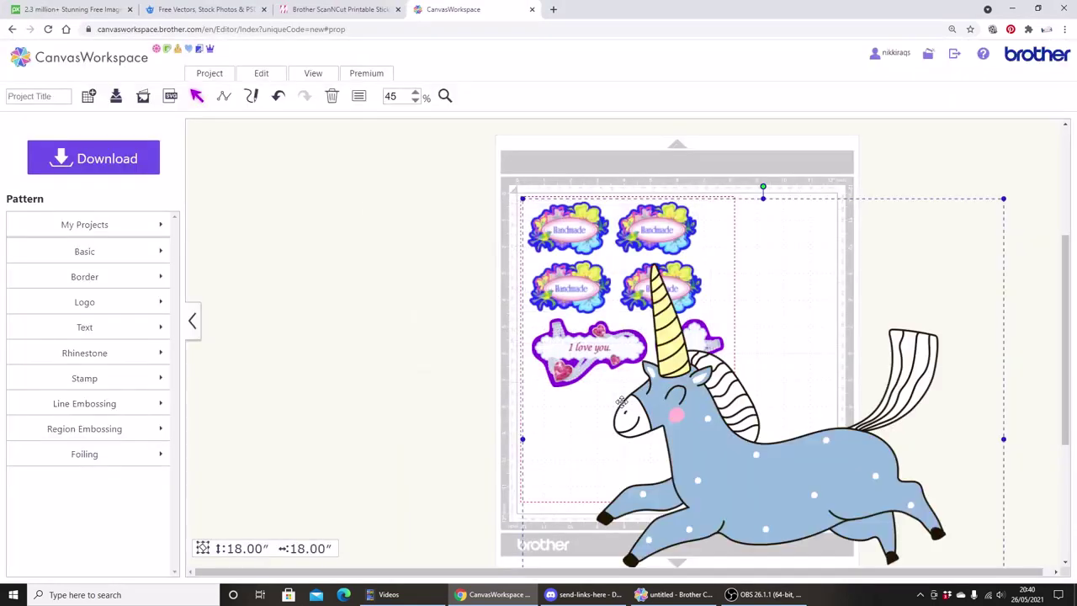
Step: Shrink the unicorn to about 2.86" square and move it onto the mat below 'I love you.'
drag(690, 427, 383, 379)
drag(695, 150, 433, 413)
drag(365, 508, 416, 321)
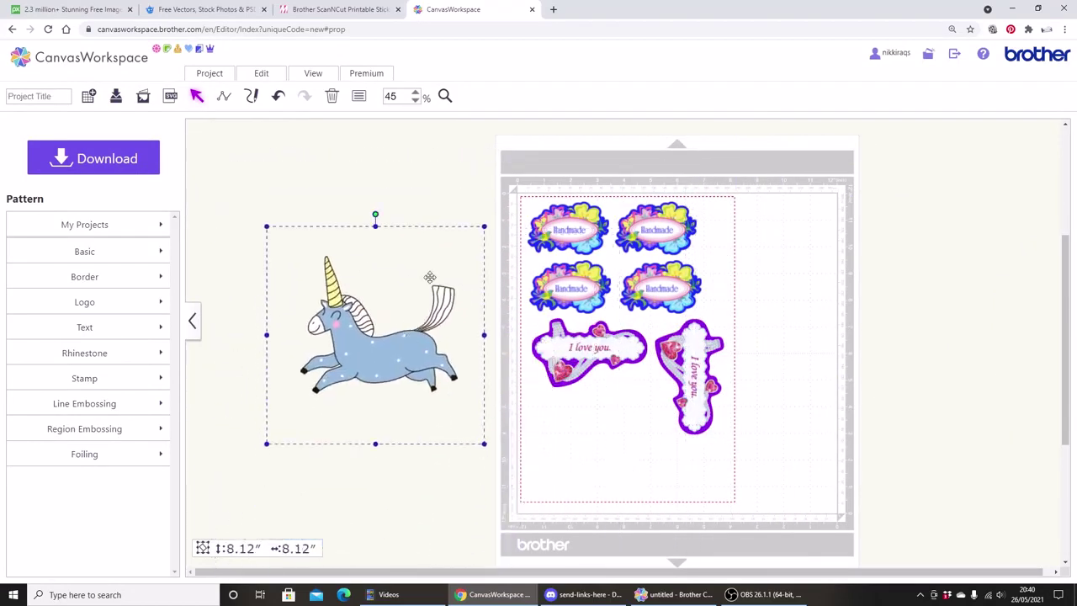
drag(484, 225, 347, 407)
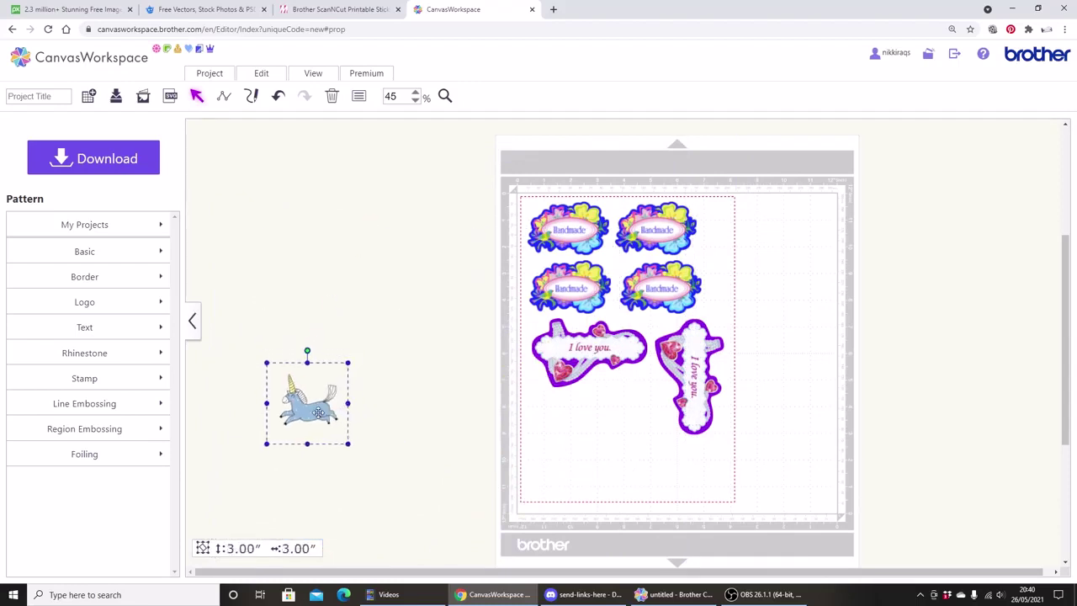
click(346, 363)
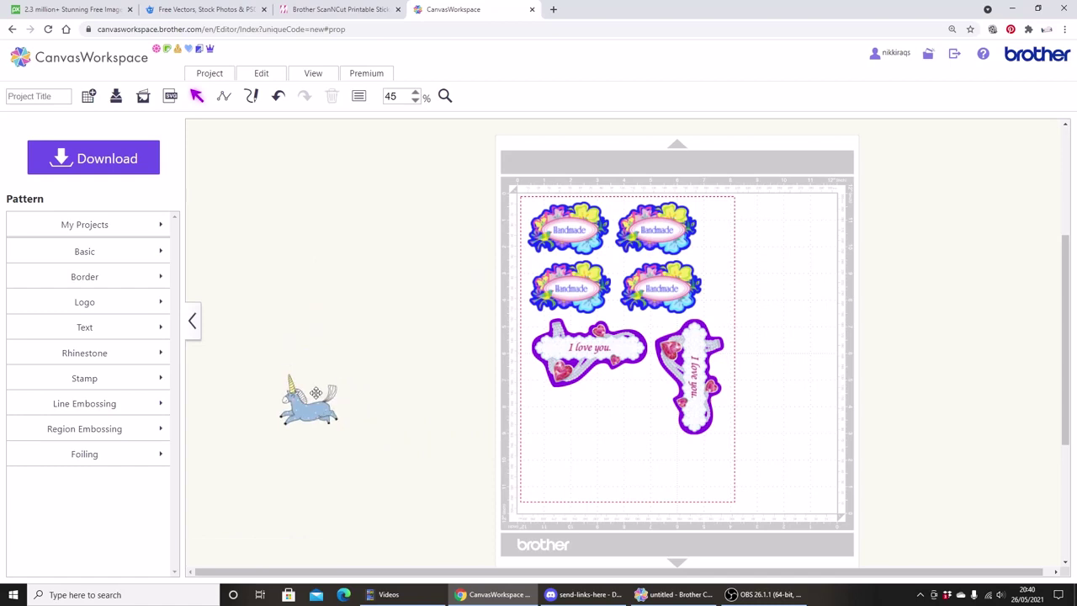
click(349, 363)
mouse_move(351, 359)
mouse_down()
mouse_move(334, 376)
mouse_move(348, 363)
mouse_up()
drag(307, 410, 565, 413)
click(304, 244)
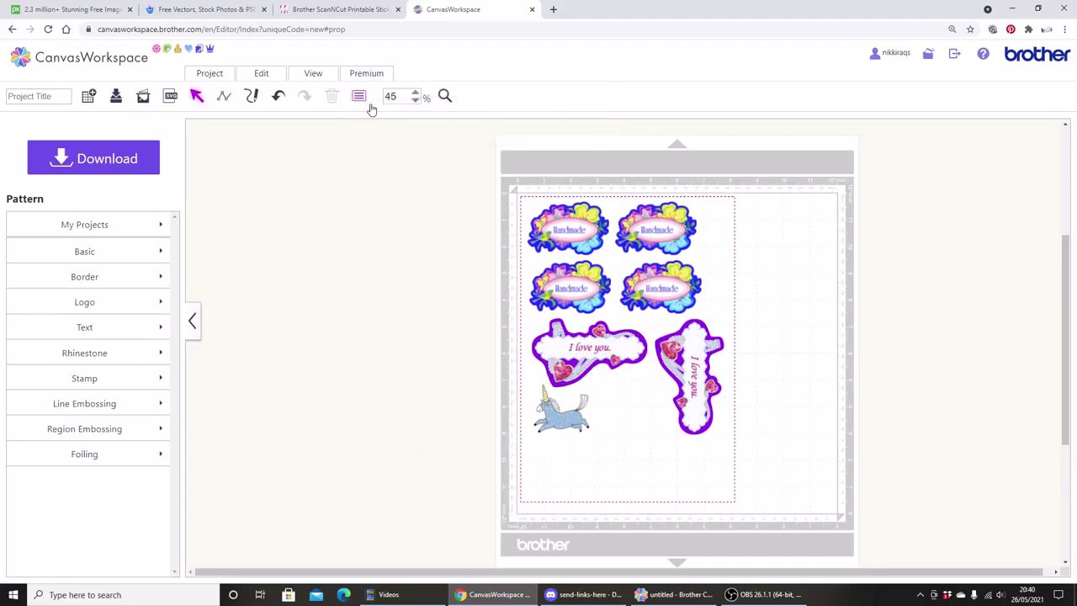
Step: Paste the unicorn-4127195_1280.png image onto the canvas with Premium > Paste Image
click(365, 73)
click(503, 118)
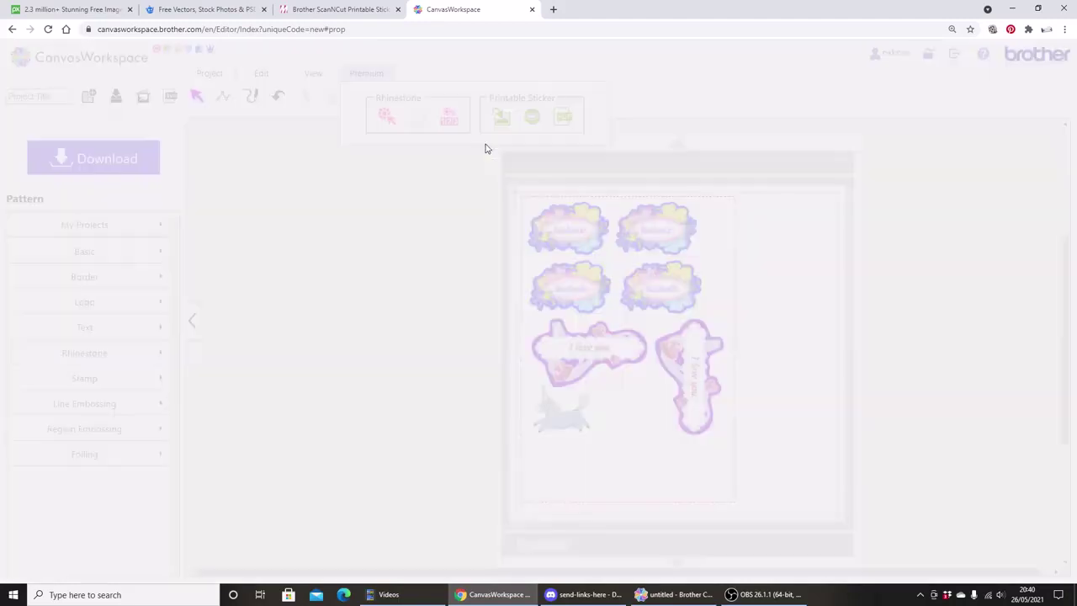
click(438, 290)
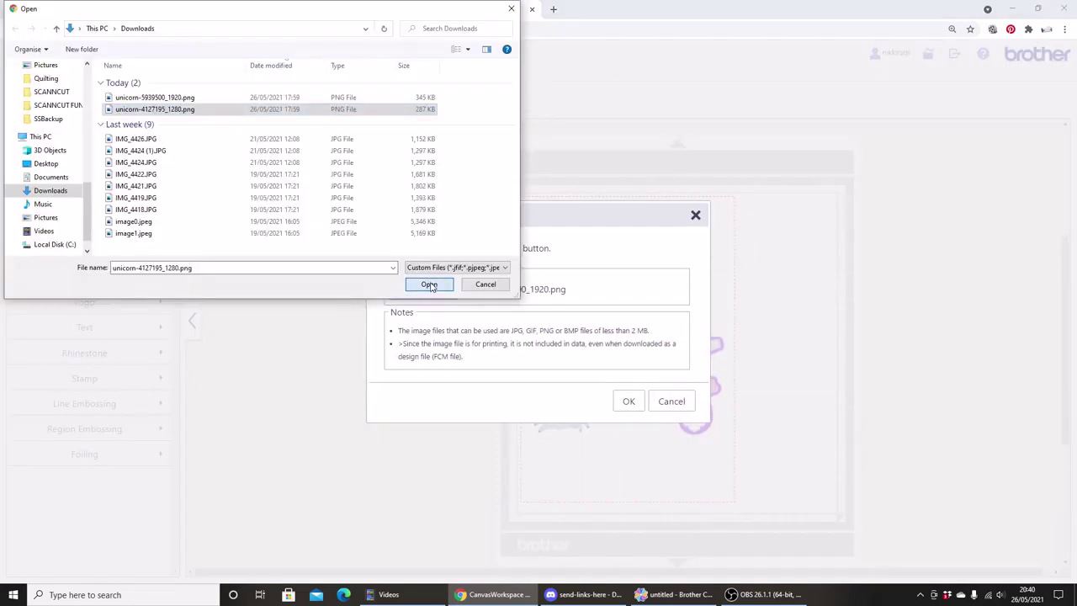
click(429, 285)
click(628, 402)
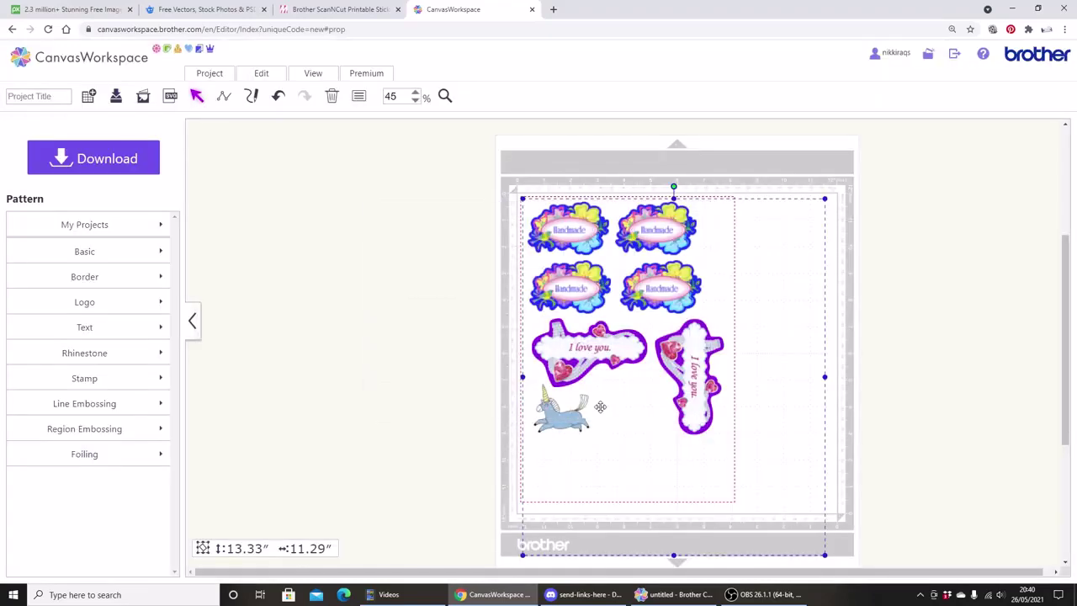
Step: Shrink the rainbow unicorn head to about 2" tall and place it beside the blue unicorn
drag(665, 376, 371, 335)
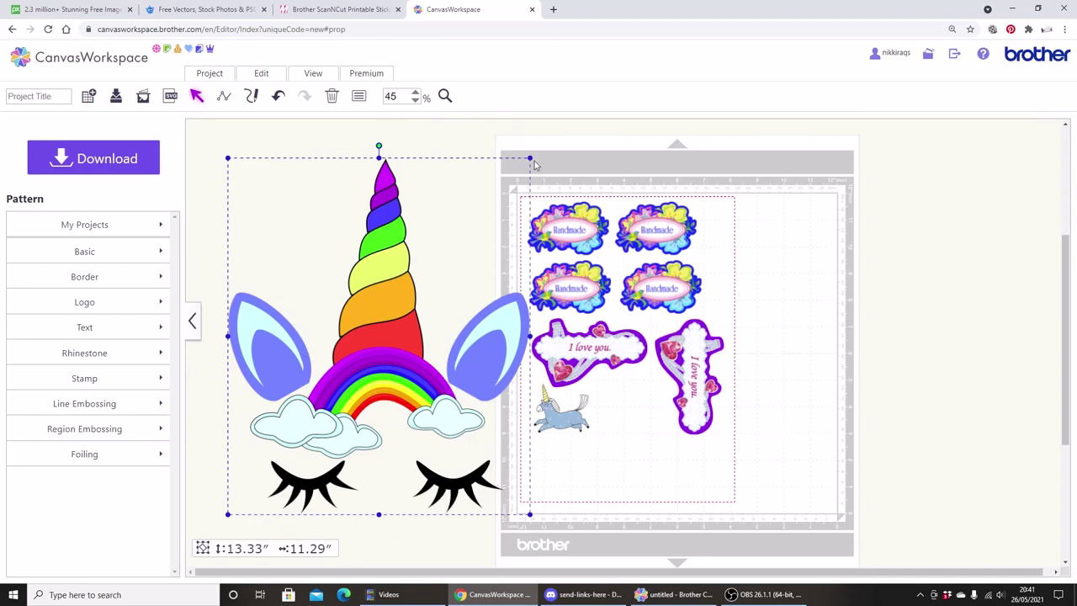
drag(531, 157, 275, 535)
drag(244, 497, 625, 422)
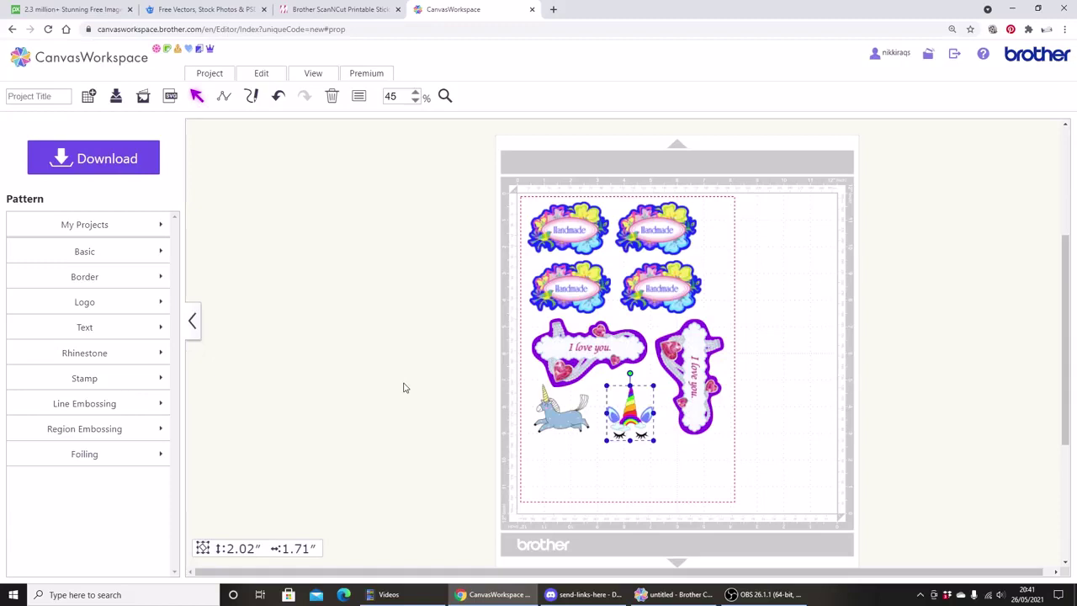
Step: Add a Basic circle beside the mat, set the unicorn head in it, and shrink it to 2.50"
click(120, 256)
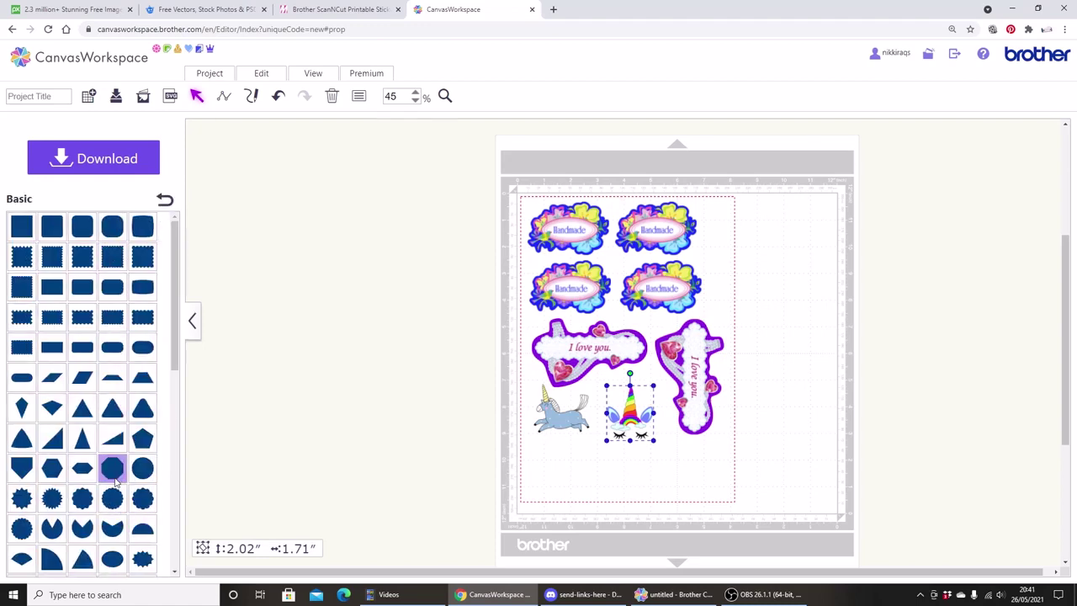
drag(124, 497, 424, 429)
drag(603, 431, 434, 445)
click(453, 395)
drag(478, 379, 366, 424)
Step: Add a square shape next to the circle and resize it to about 2.46"
drag(21, 224, 353, 432)
drag(490, 423, 468, 421)
drag(444, 465, 438, 444)
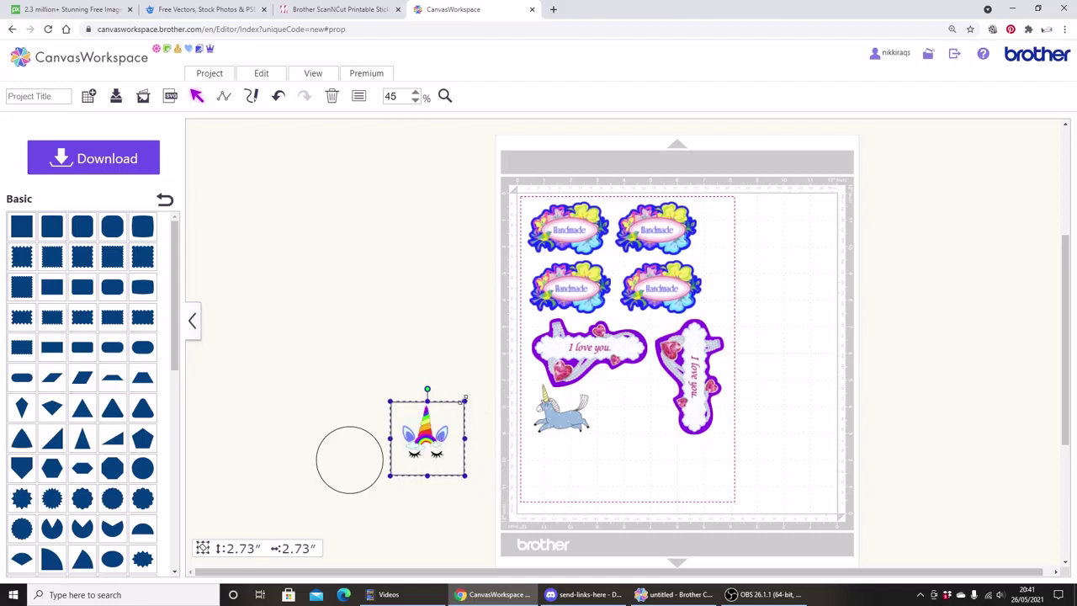
drag(465, 397, 459, 407)
drag(424, 456, 427, 455)
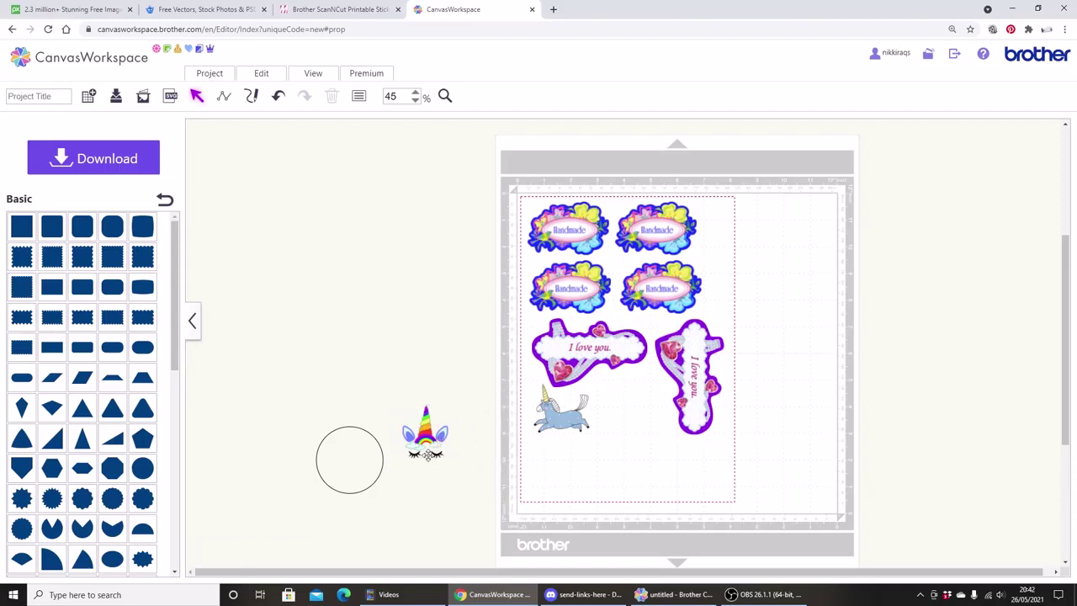
Step: Move the circle over the unicorn head and enlarge it to fit snugly at about 2.87"
click(345, 481)
drag(344, 480, 425, 438)
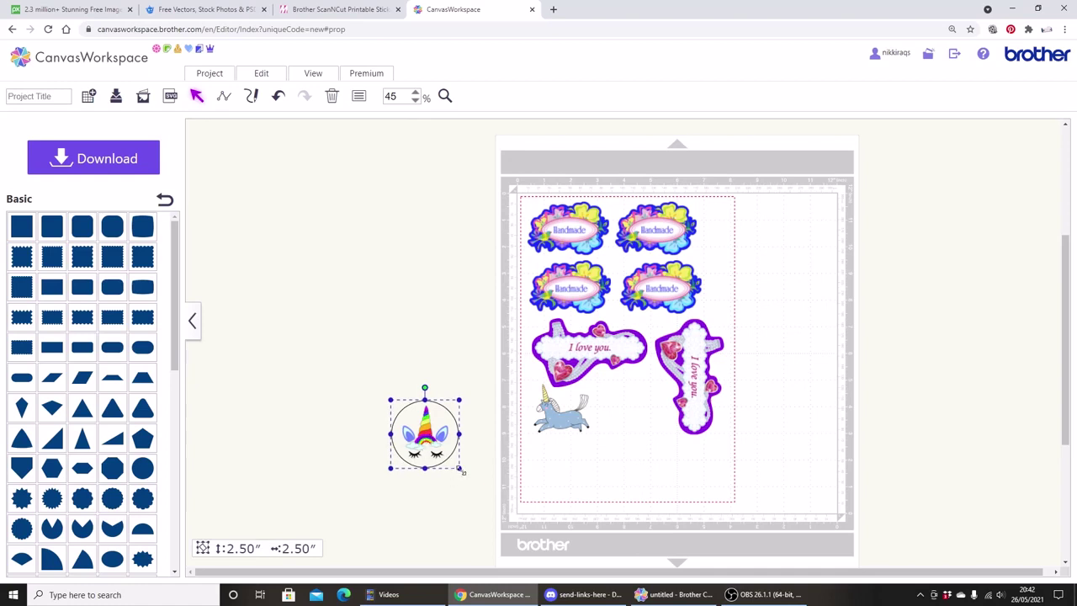
drag(462, 471, 431, 461)
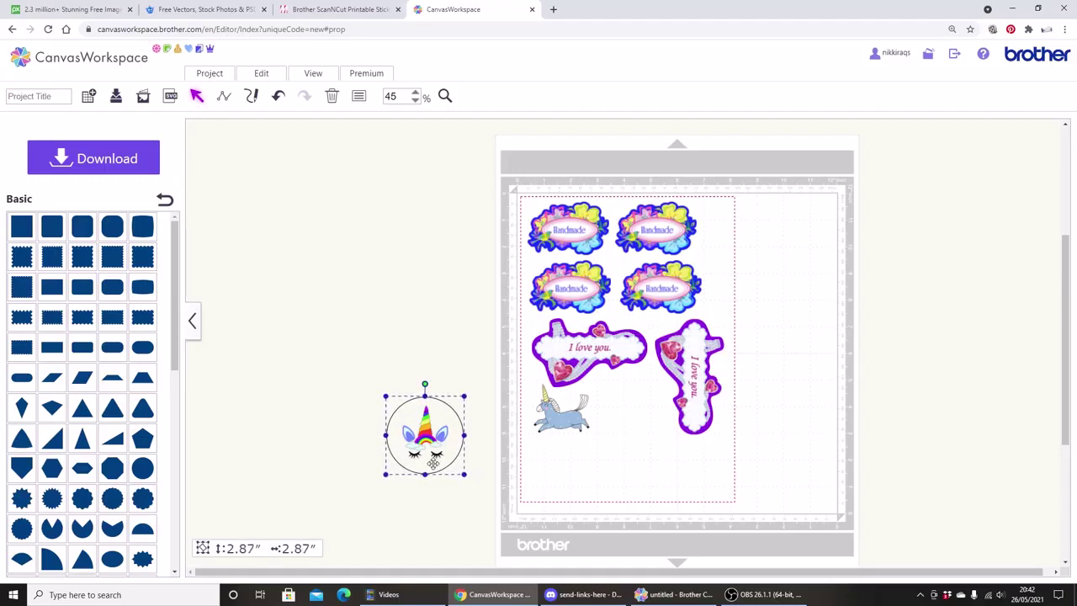
click(384, 527)
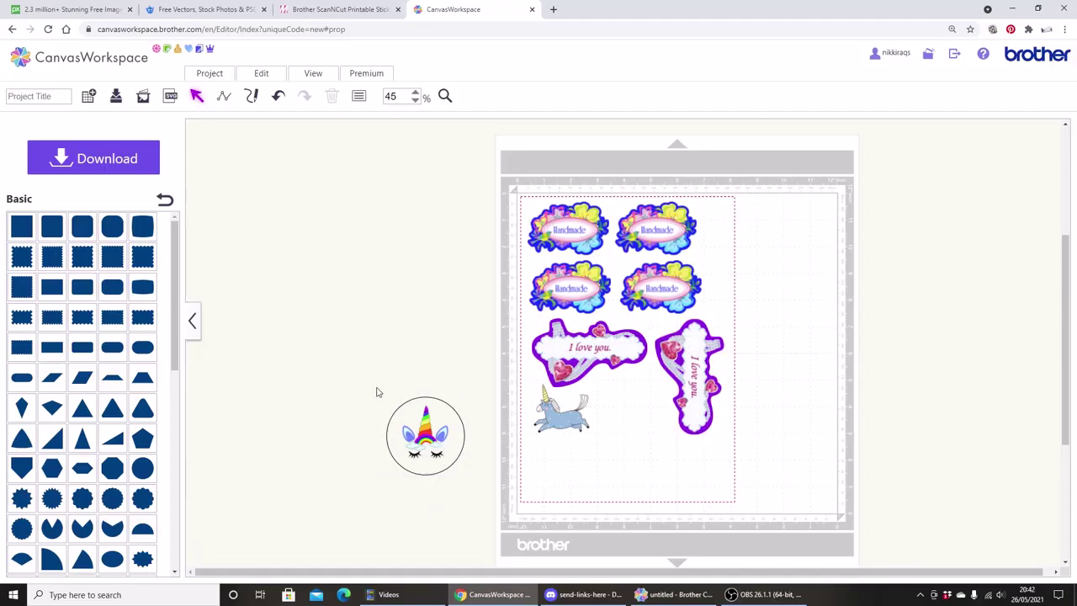
Step: Centre the unicorn head horizontally and vertically within the circle
drag(376, 392, 478, 498)
click(266, 74)
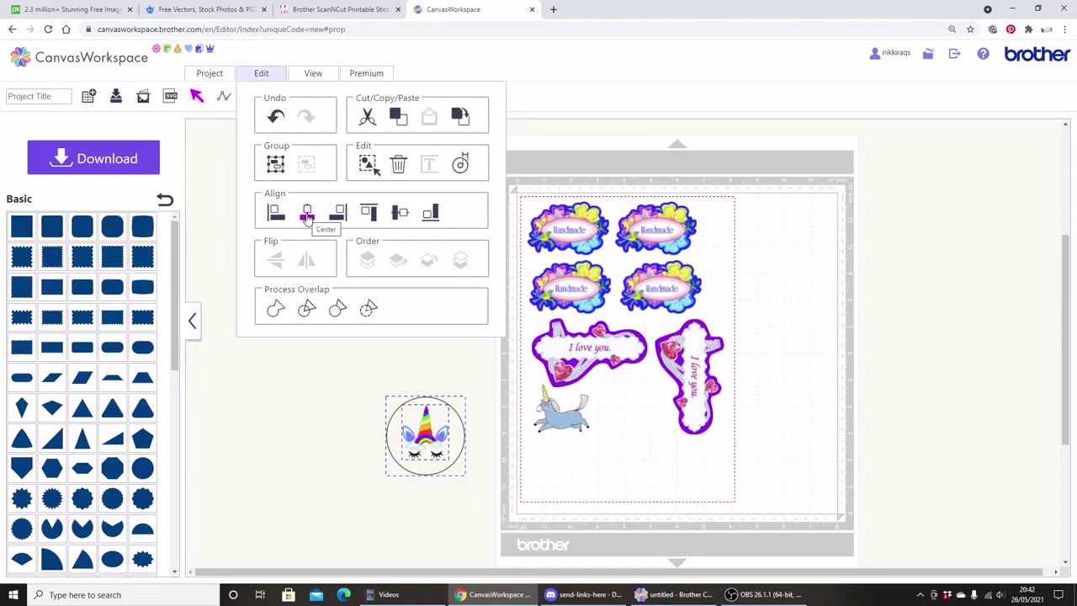
click(307, 216)
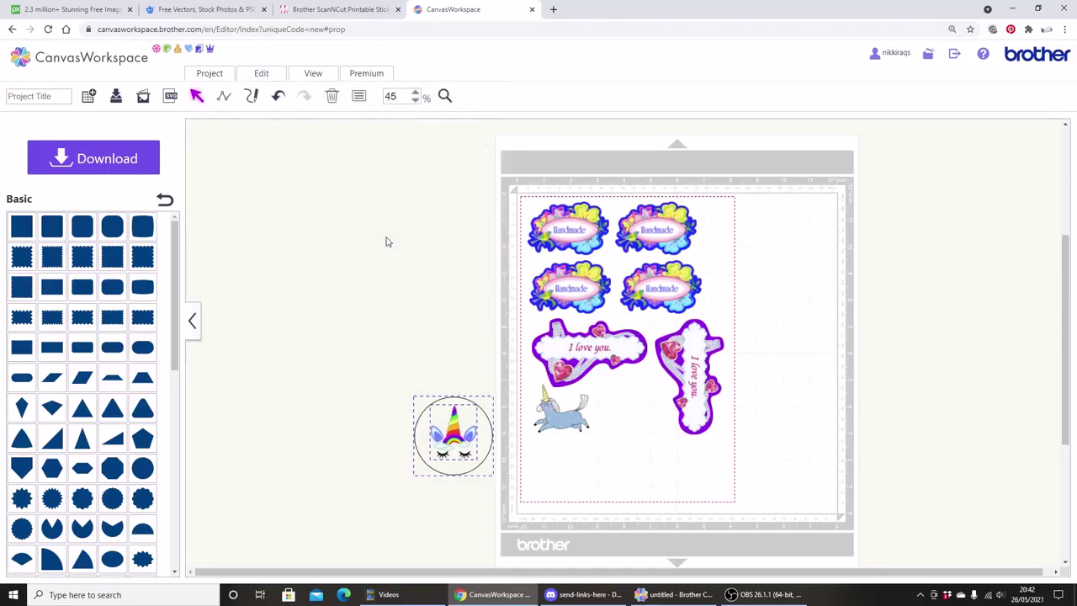
click(268, 73)
click(401, 212)
Step: Send the circle to the back, behind the unicorn head
click(262, 74)
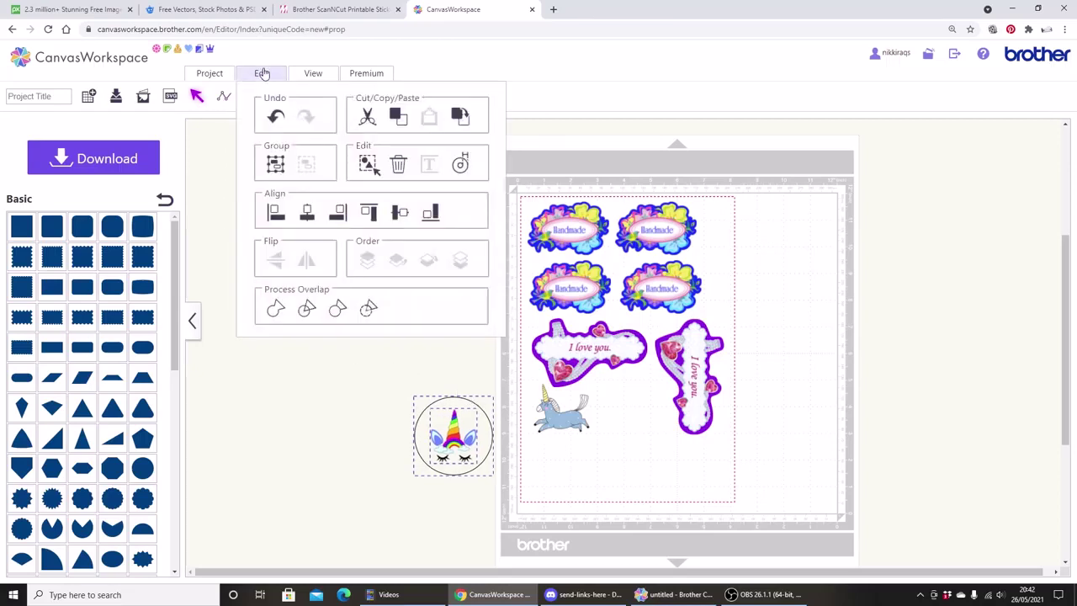
click(271, 170)
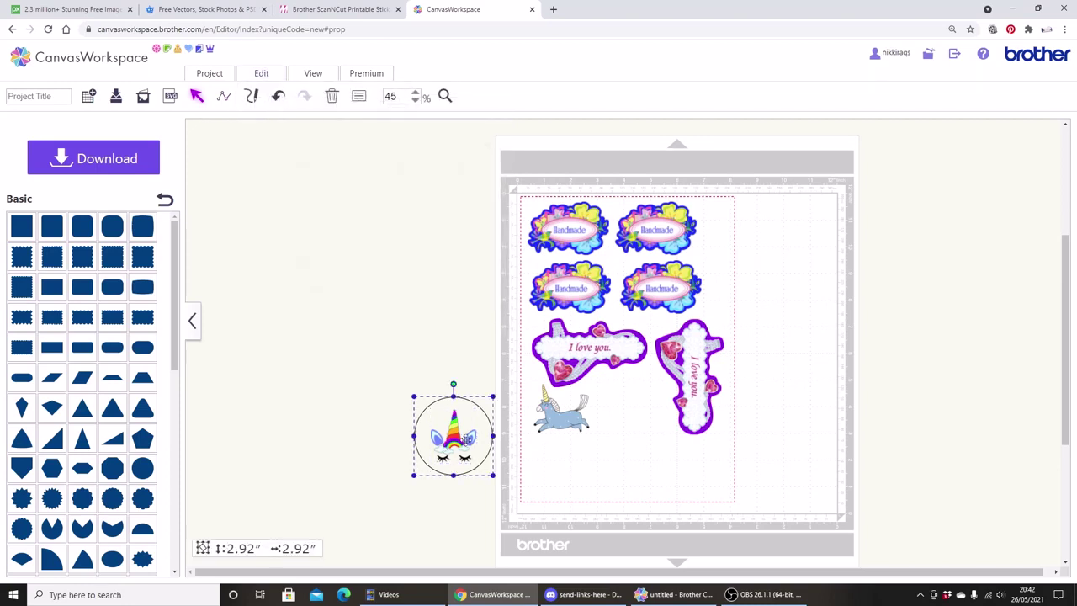
click(257, 74)
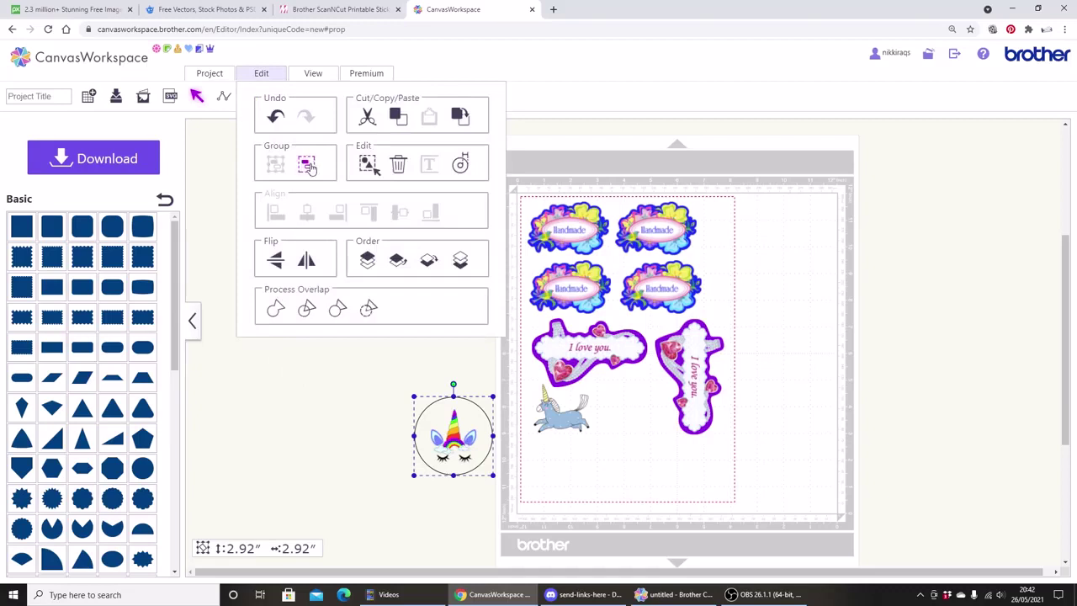
click(366, 456)
click(455, 432)
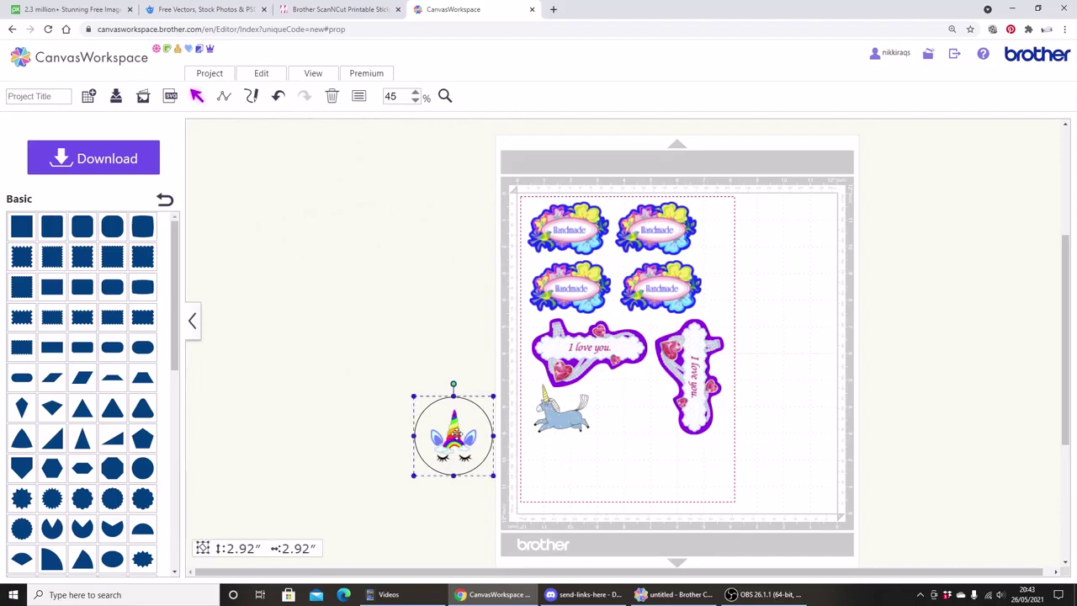
right_click(454, 433)
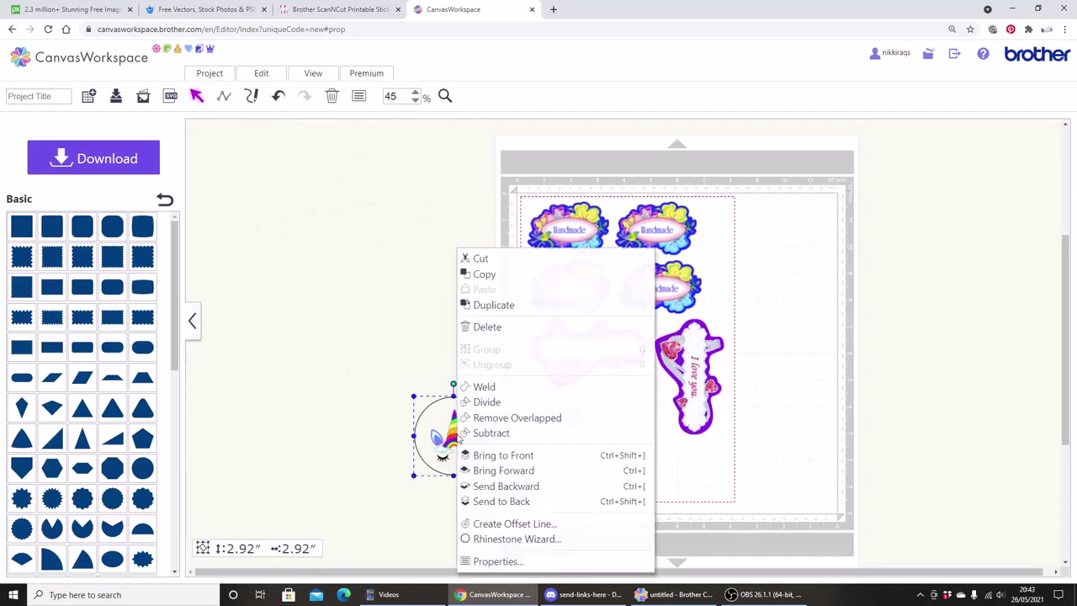
click(509, 502)
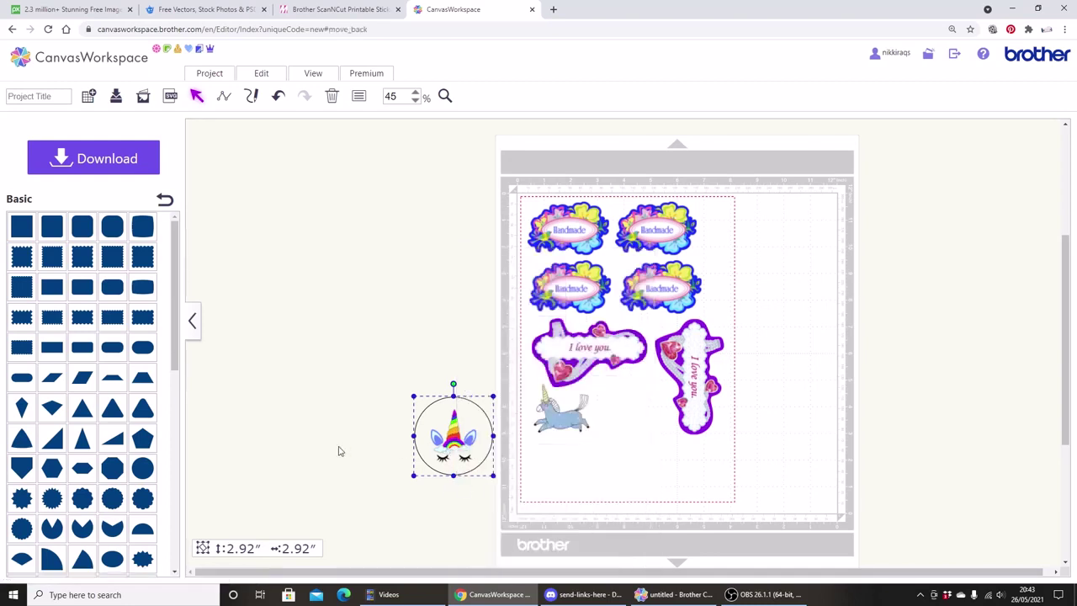
click(323, 449)
Step: Group the face with its circle and move the 2.92" sticker beside the flying unicorn
click(459, 434)
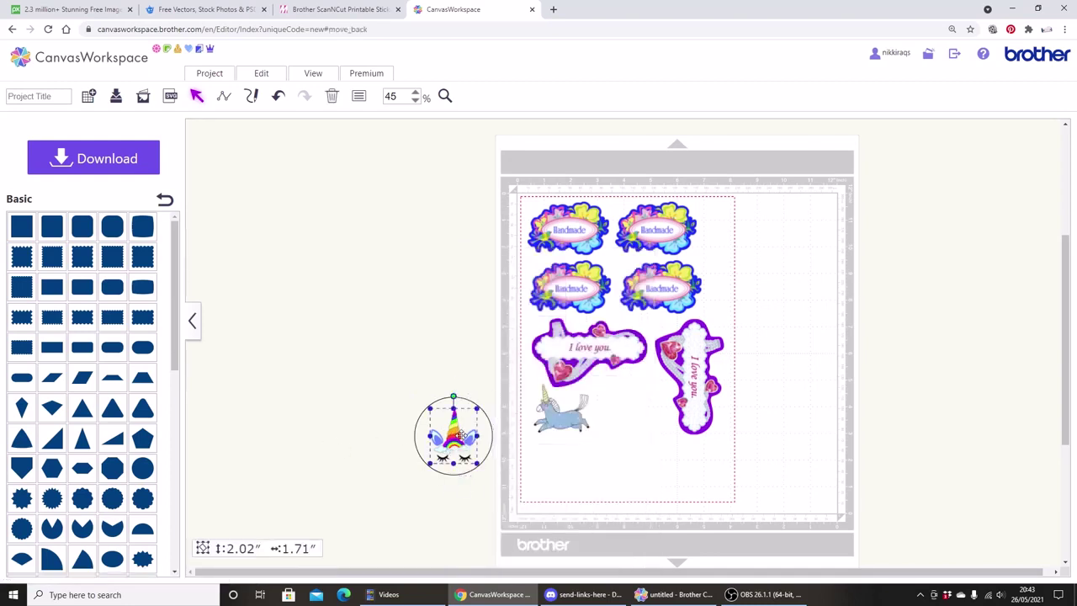
drag(461, 434, 461, 437)
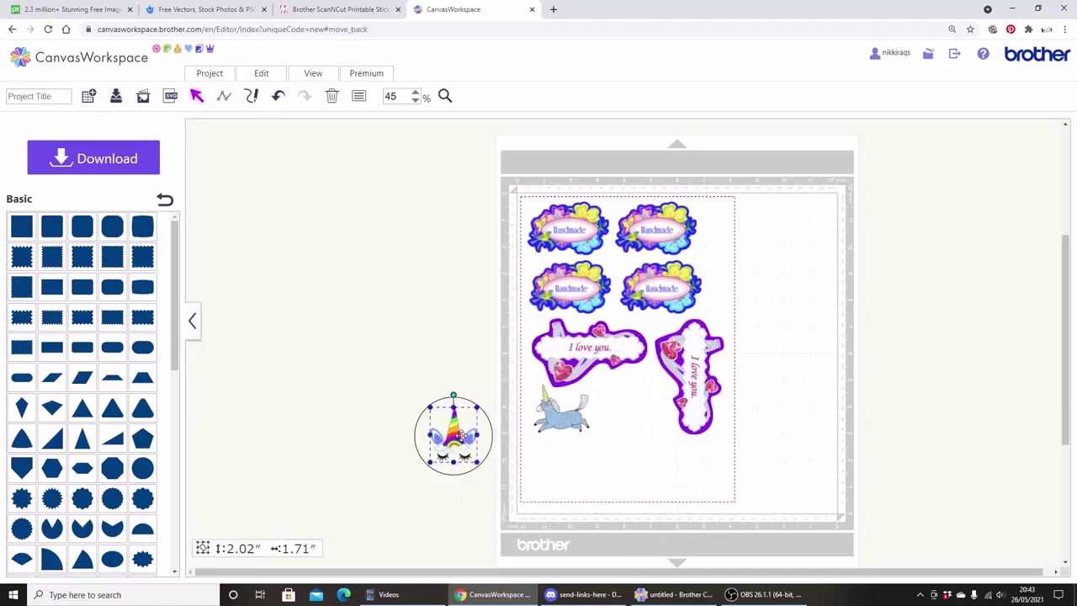
click(356, 452)
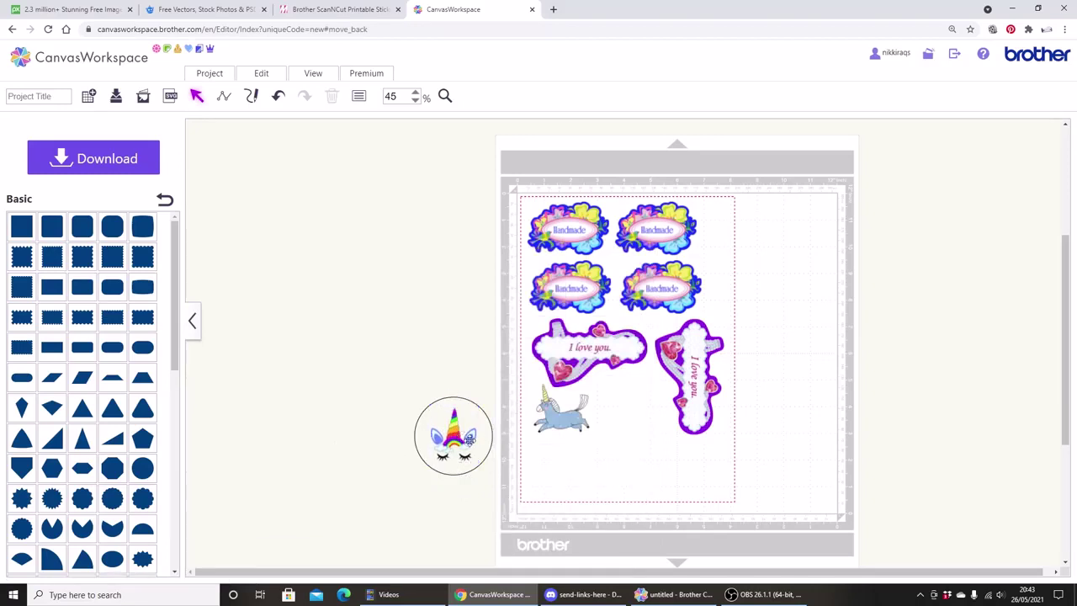
drag(386, 383, 515, 499)
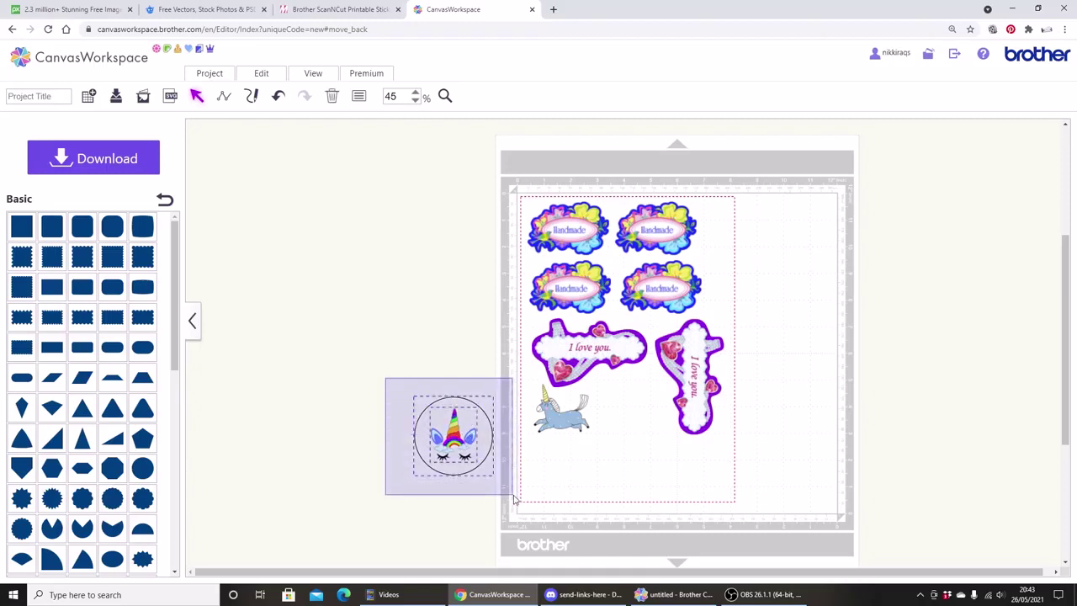
drag(515, 499, 513, 500)
click(271, 74)
click(275, 165)
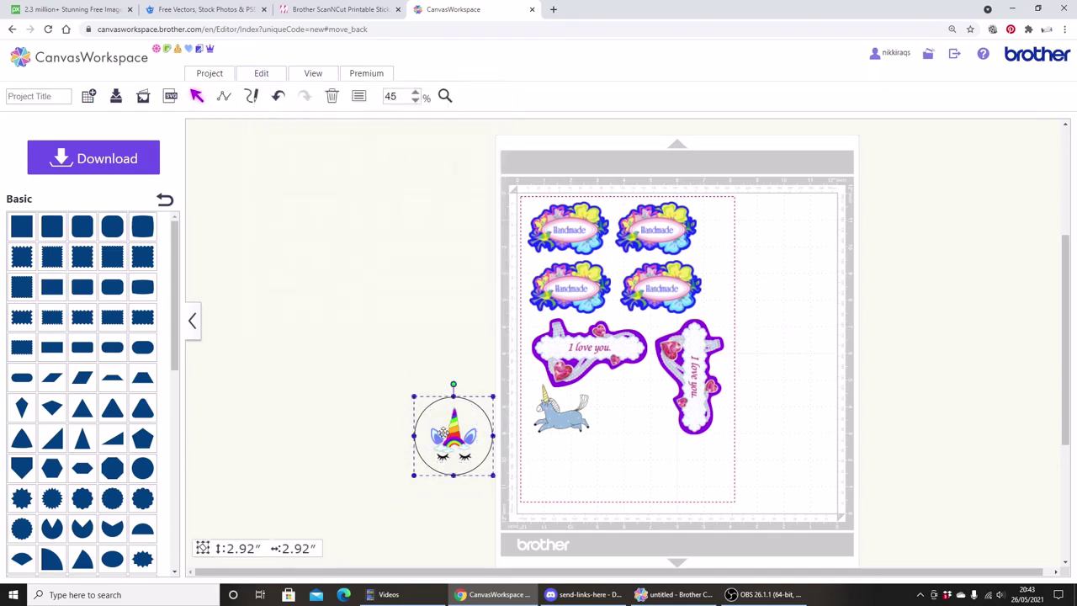
drag(444, 433, 629, 425)
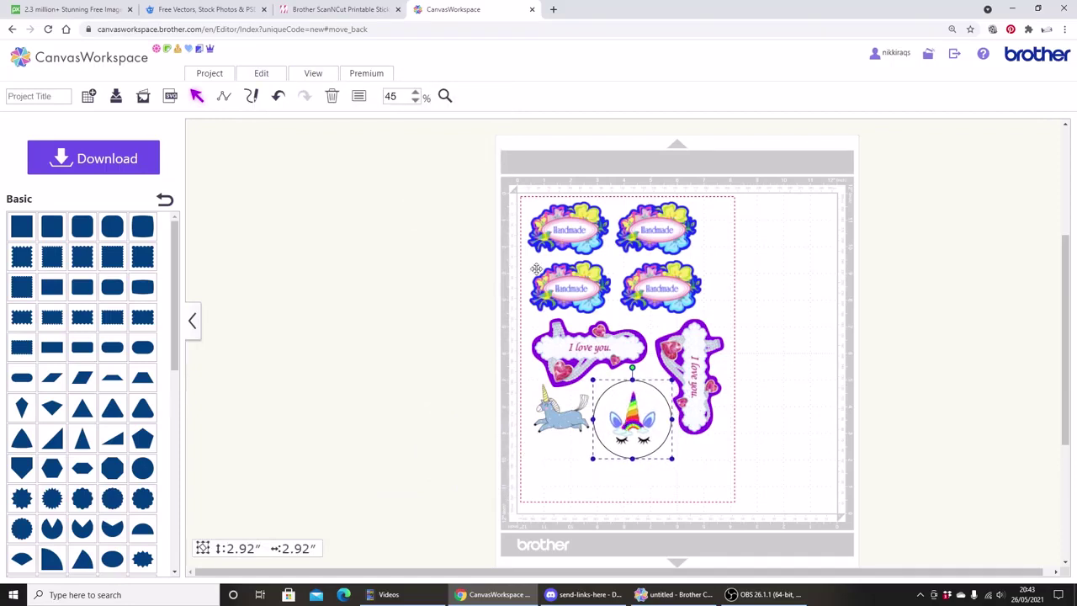
Step: Paste a copy of the unicorn circle sticker and undo its accidental rotation
click(279, 78)
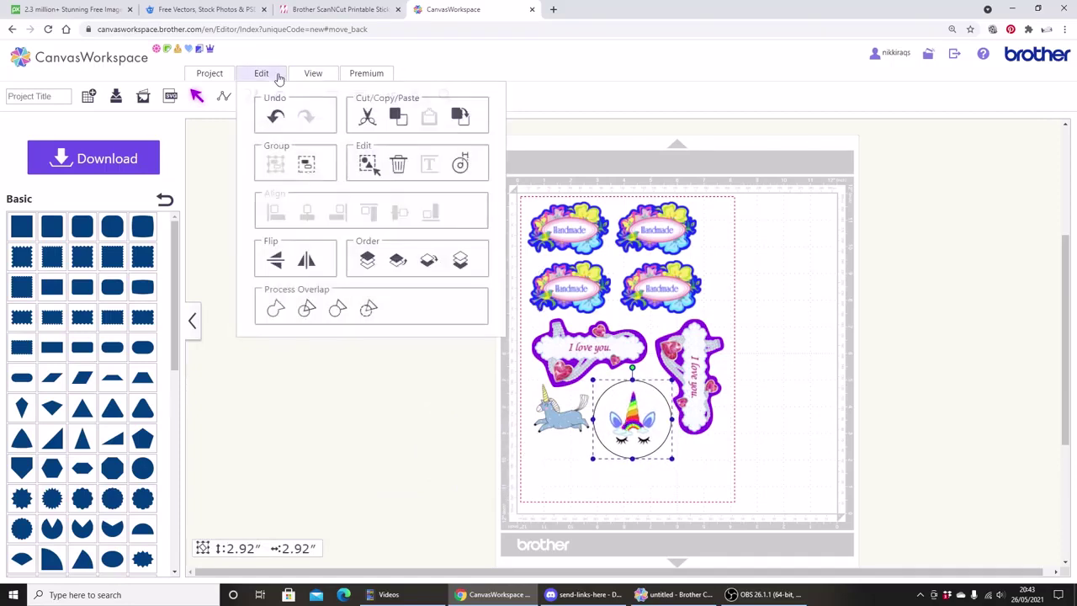
click(461, 116)
drag(654, 425, 591, 476)
drag(568, 417, 734, 484)
key(ctrl+z)
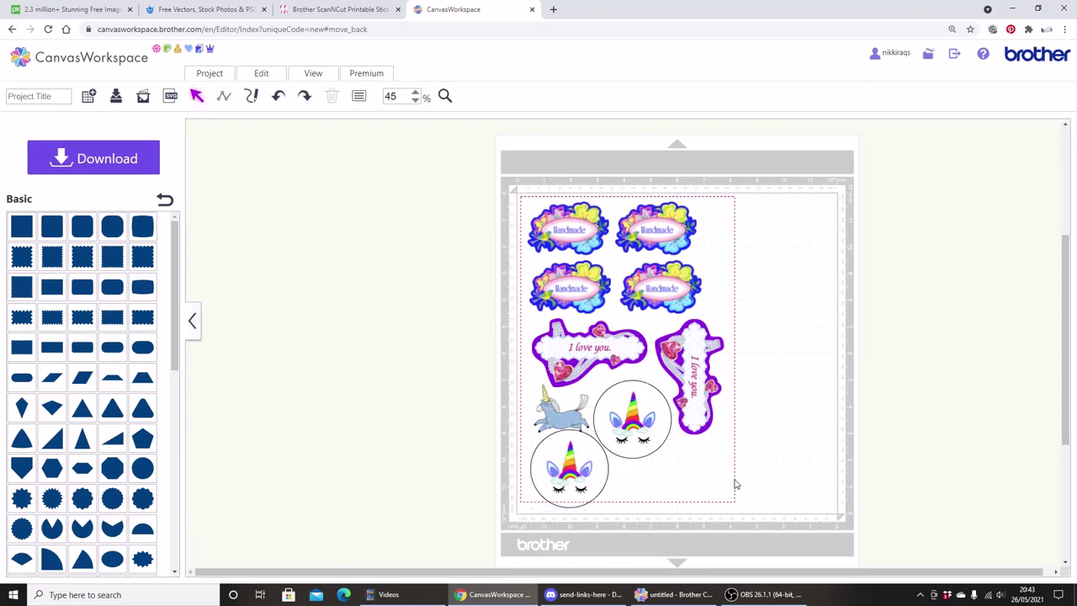
Step: Arrange the two unicorn circles side by side near the bottom of the sheet
drag(564, 465, 676, 454)
drag(557, 414, 590, 564)
drag(691, 470, 562, 443)
drag(623, 415, 634, 453)
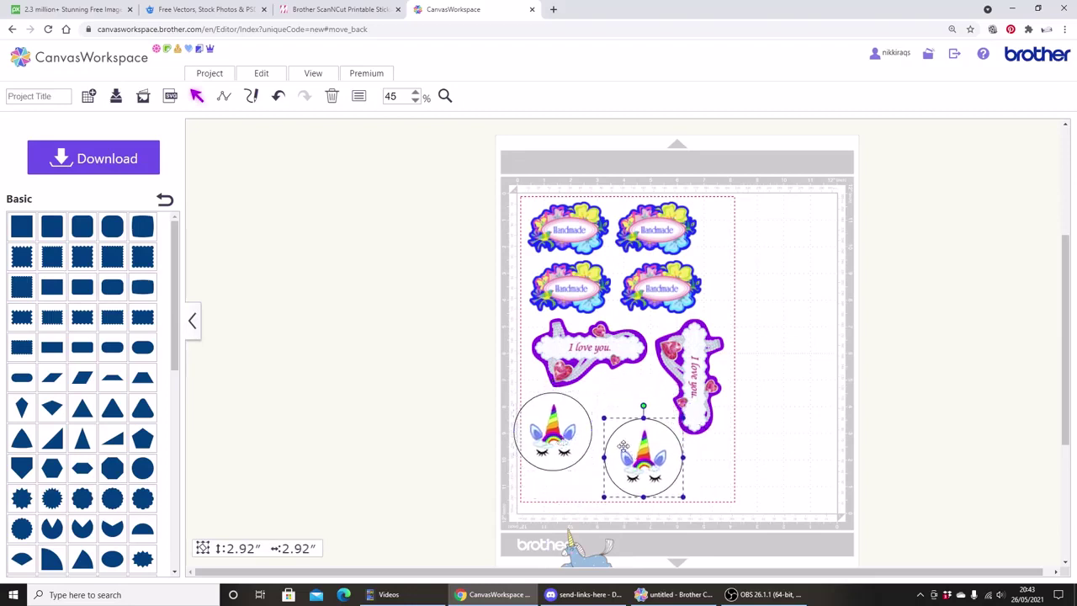
click(570, 427)
drag(570, 427, 578, 434)
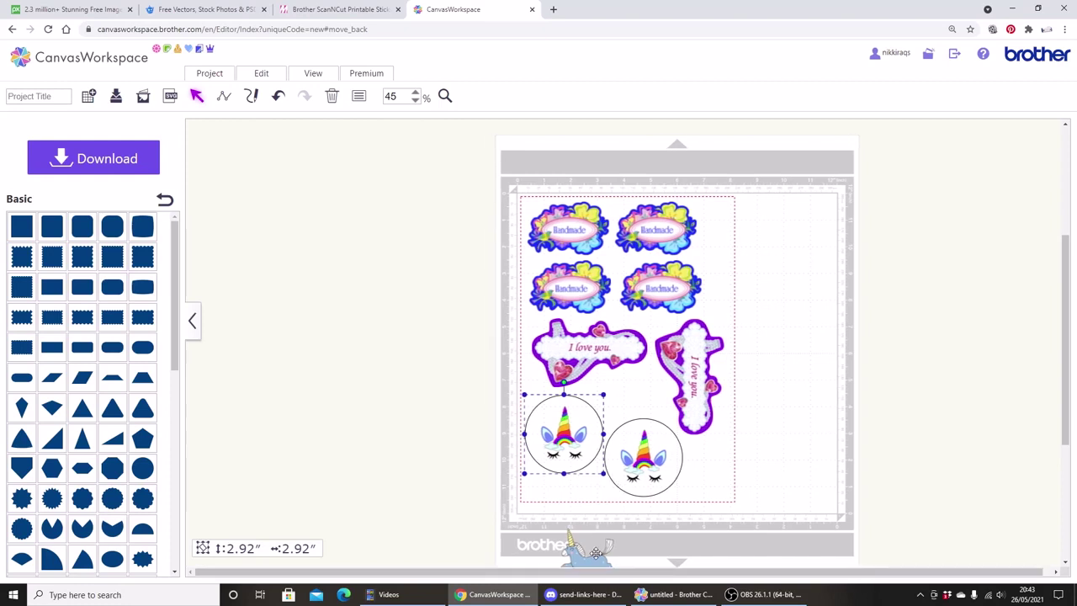
Step: Position the flying unicorn just above the two unicorn circles
drag(595, 554, 639, 396)
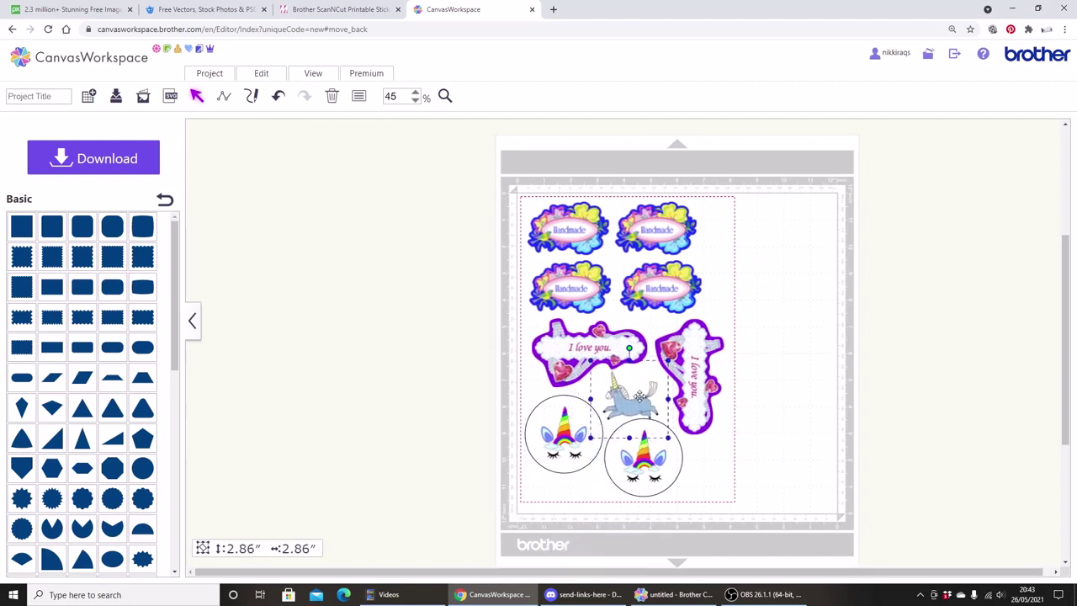
click(629, 471)
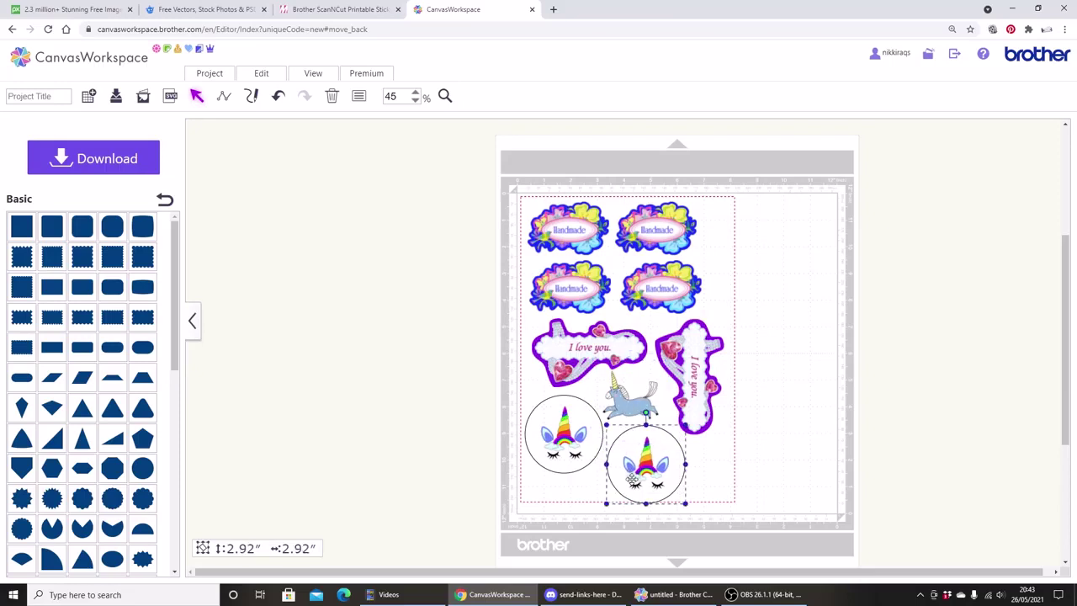
click(628, 407)
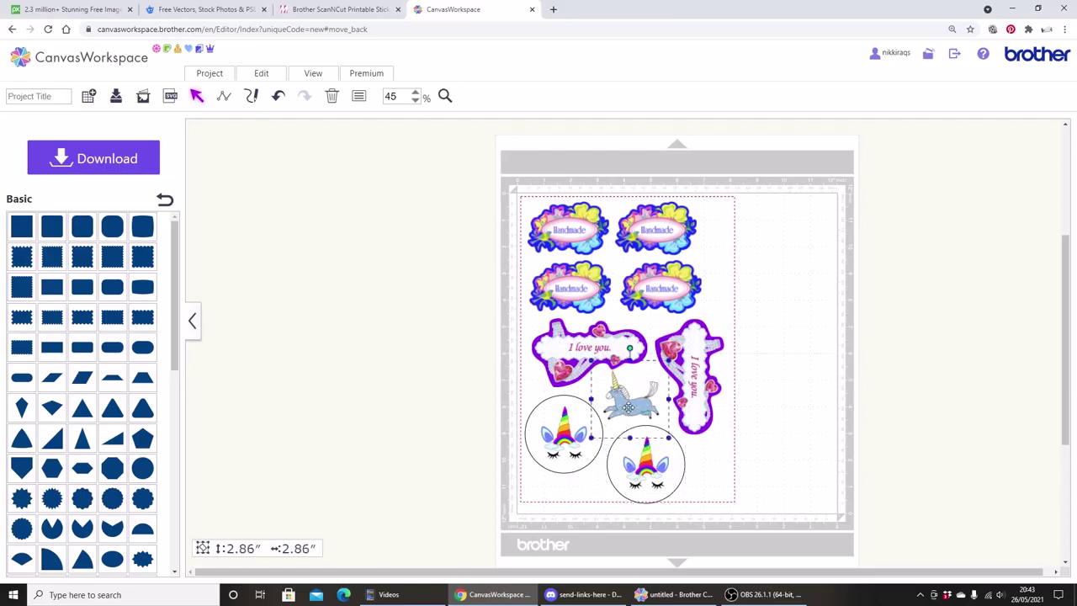
drag(627, 407, 634, 408)
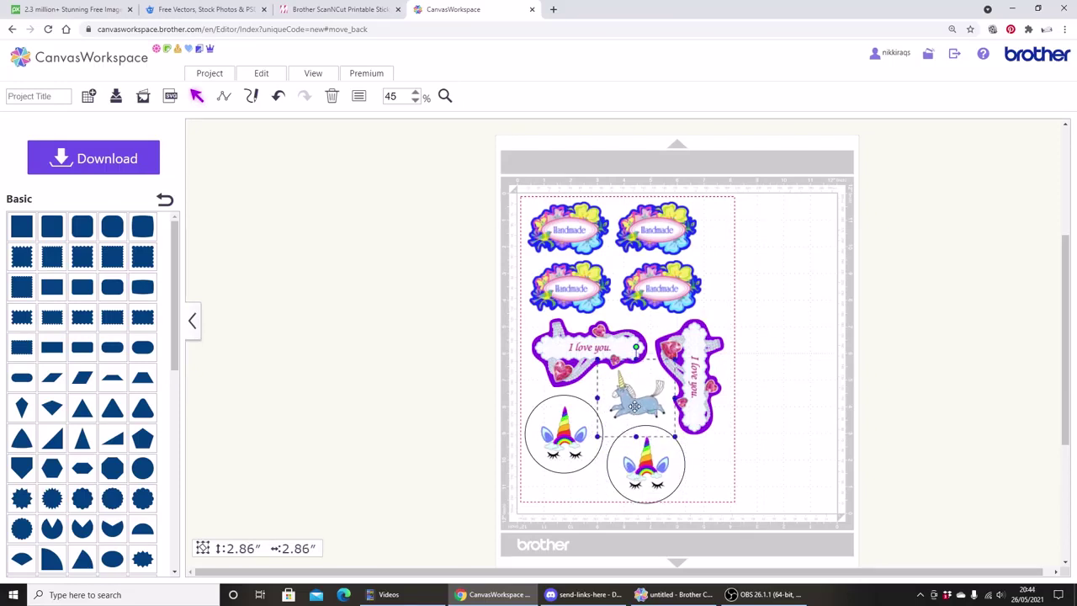
click(750, 485)
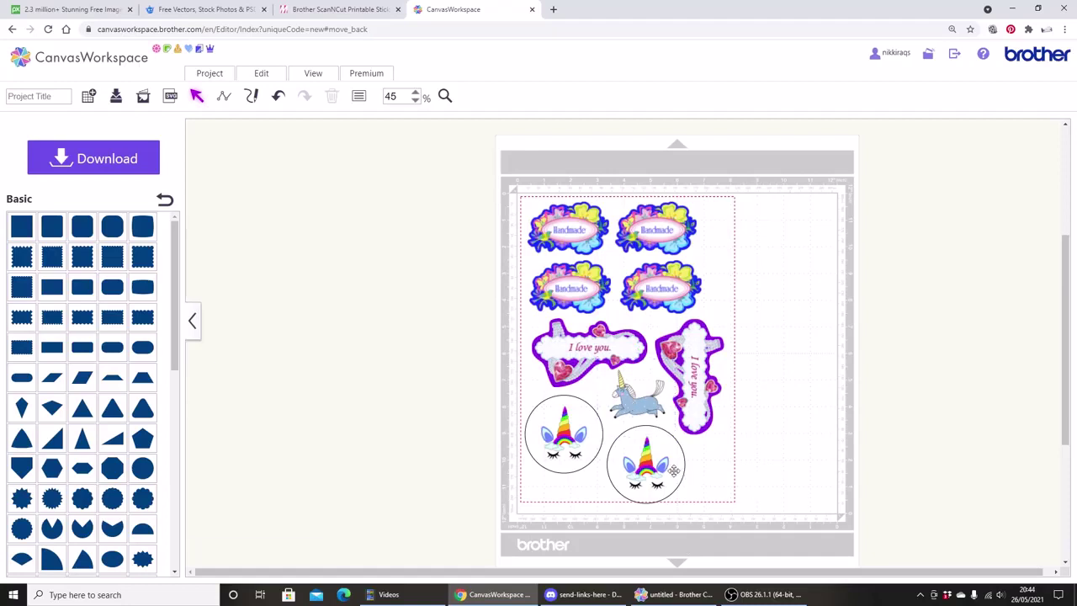
click(645, 461)
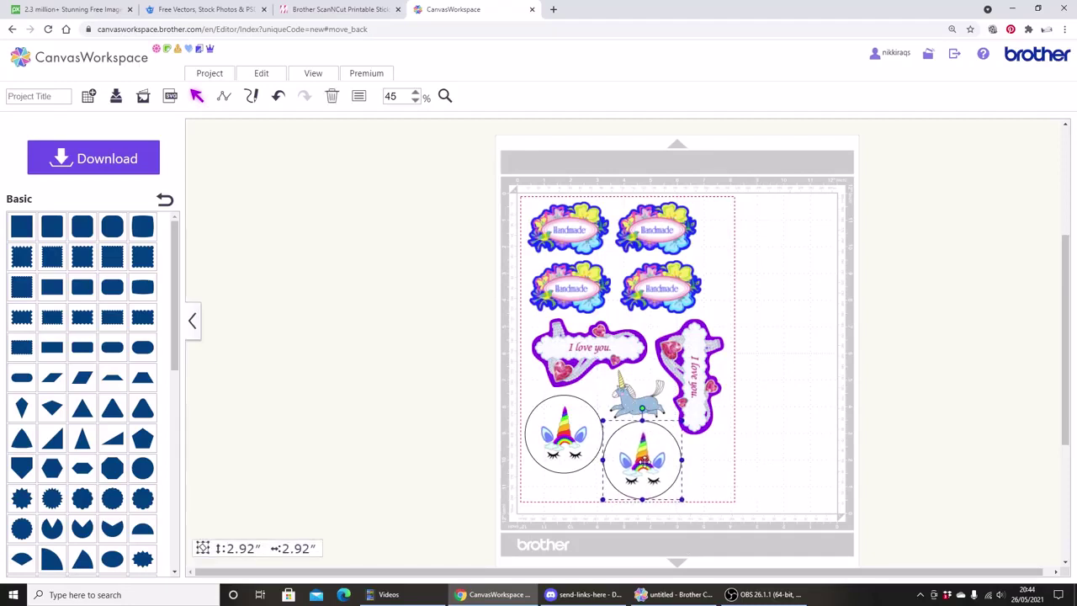
click(768, 498)
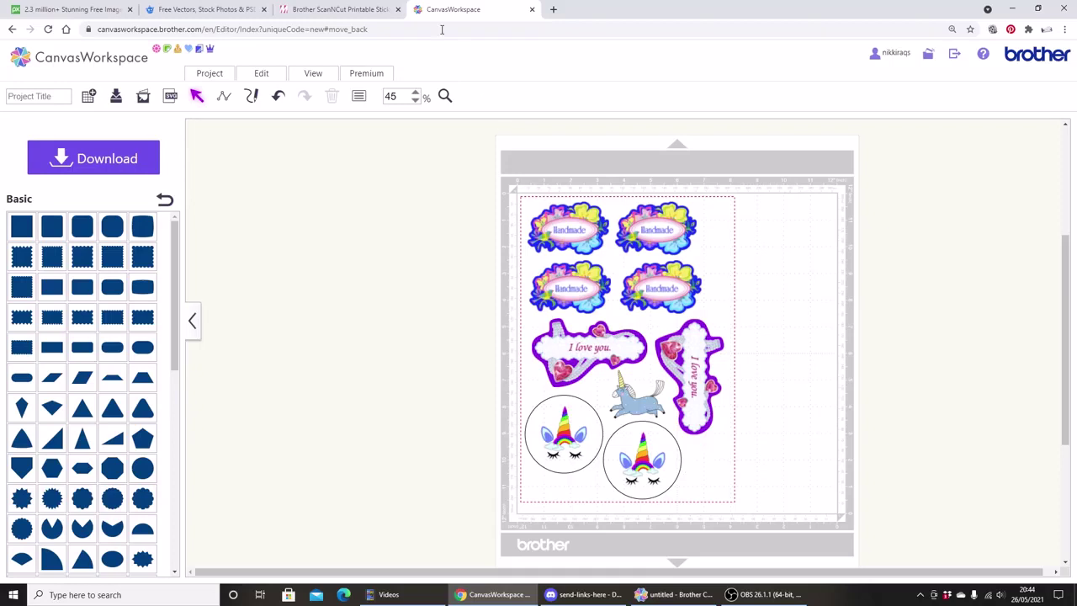
Step: Pick the round Thank-you wreath template under One Point in the Printable Sticker Wizard
click(378, 75)
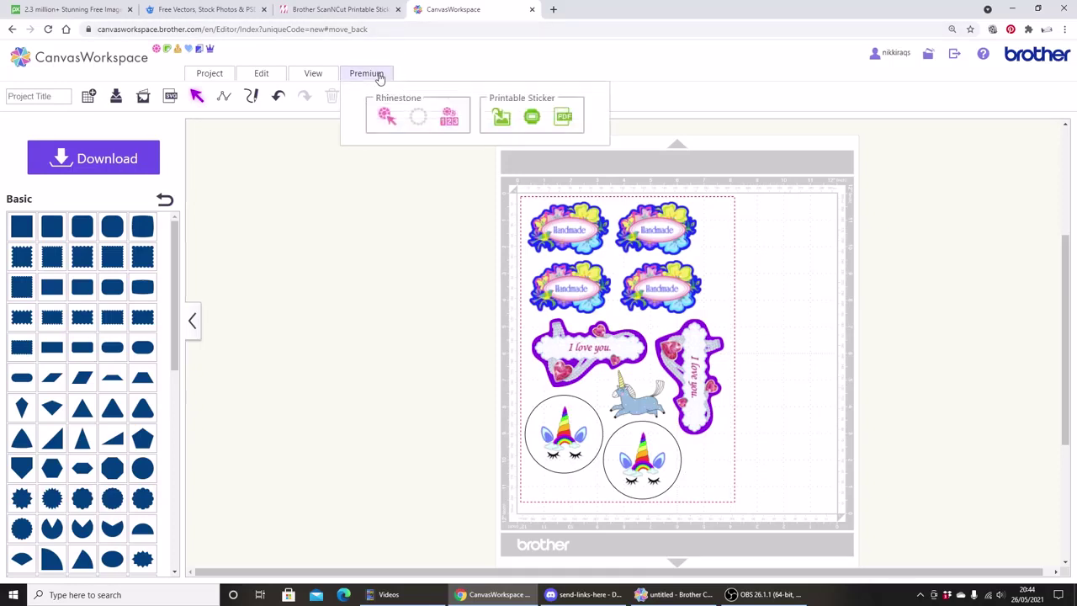
click(531, 120)
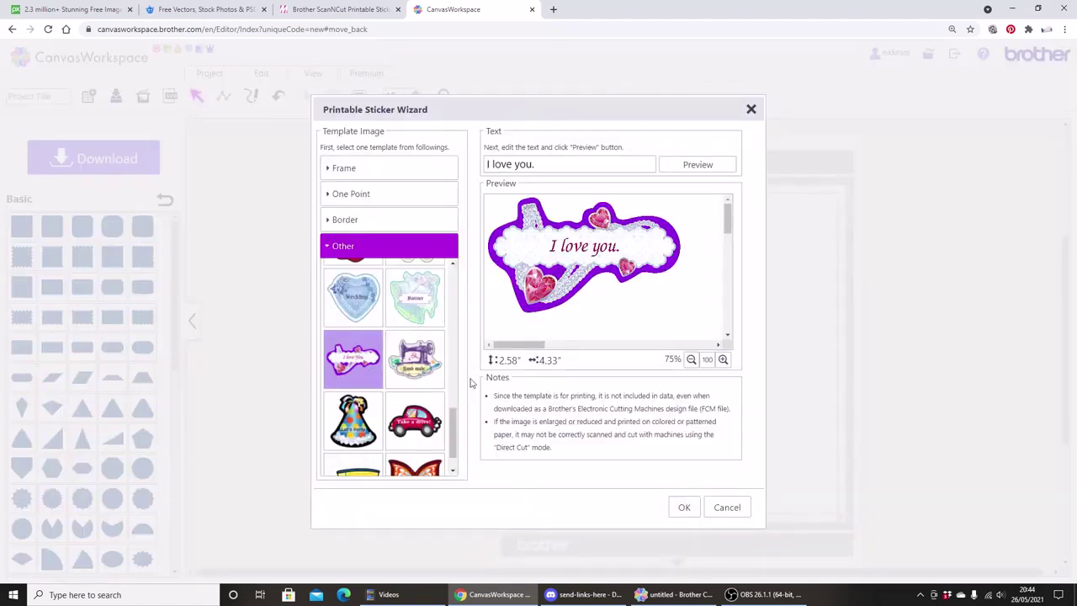
drag(453, 425, 445, 267)
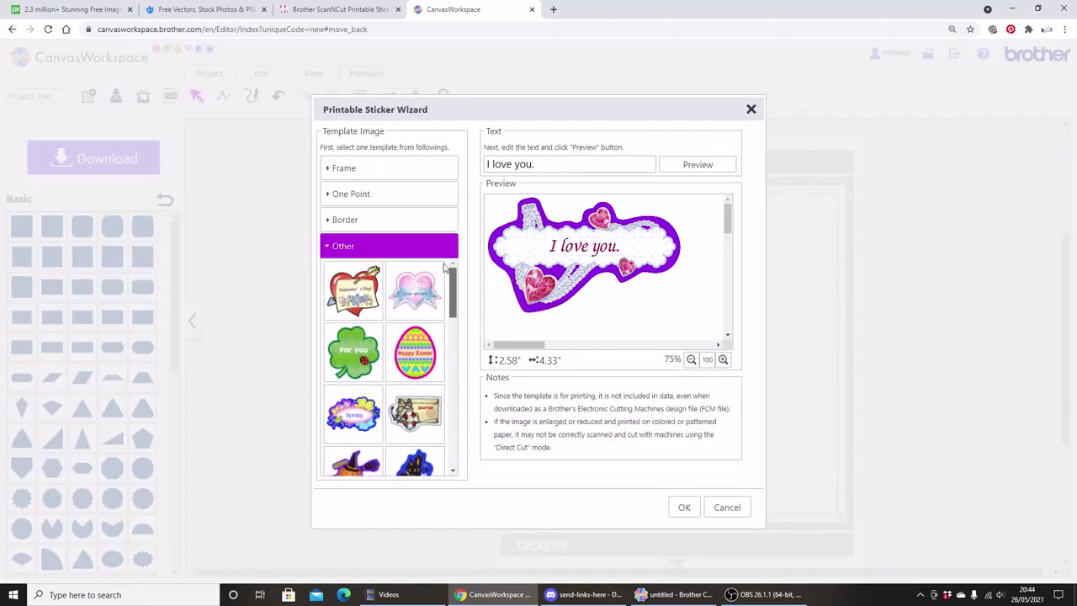
click(431, 195)
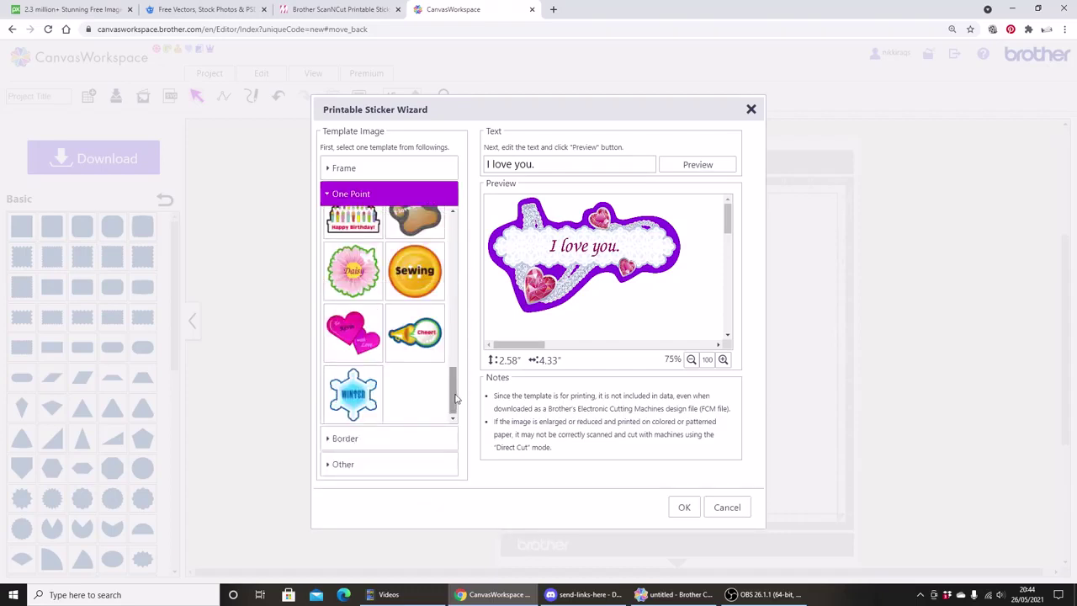
drag(455, 400, 442, 345)
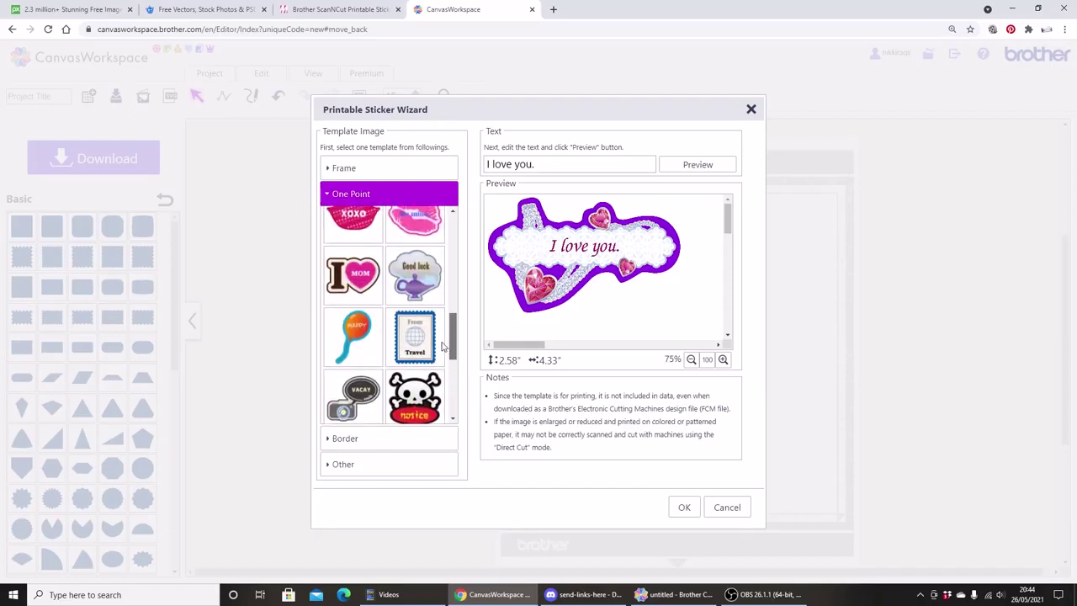
drag(443, 339, 448, 289)
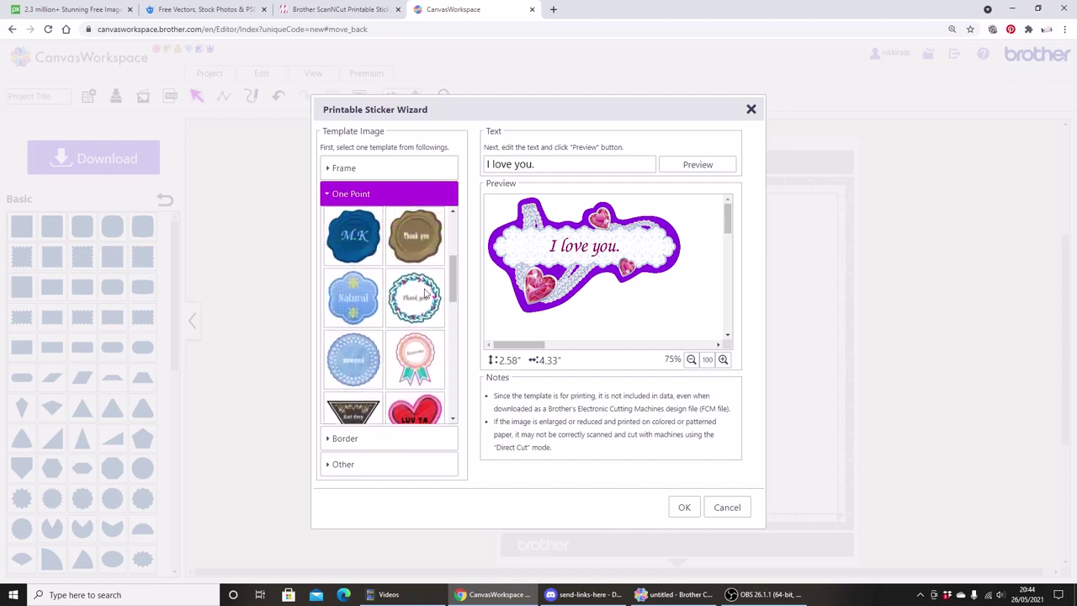
click(426, 292)
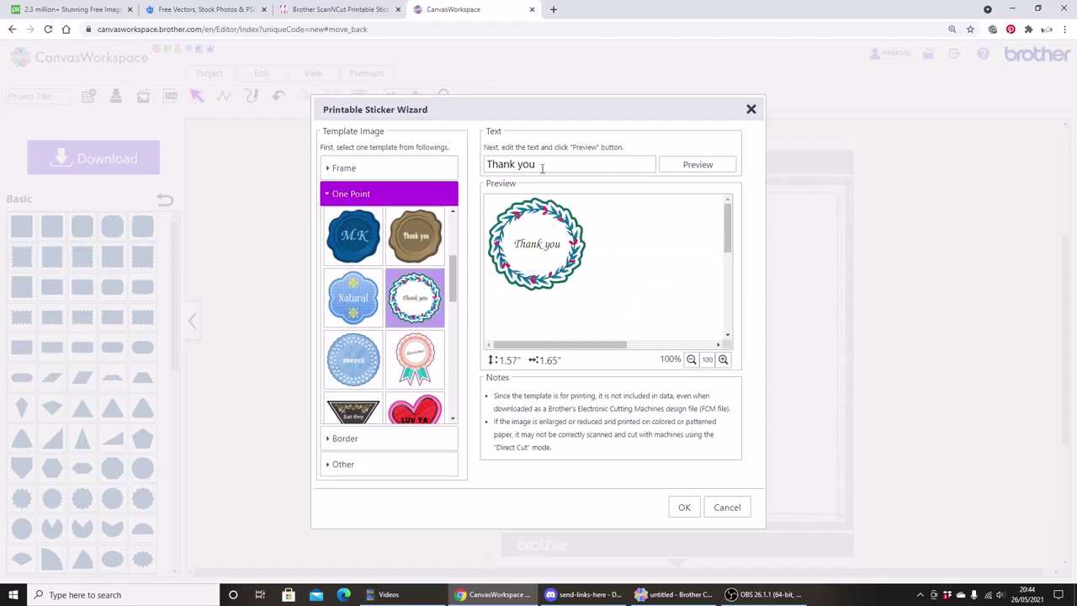
Step: Edit the sticker's text and place the 1.57" × 1.65" wreath sticker on the sheet
drag(550, 160, 473, 166)
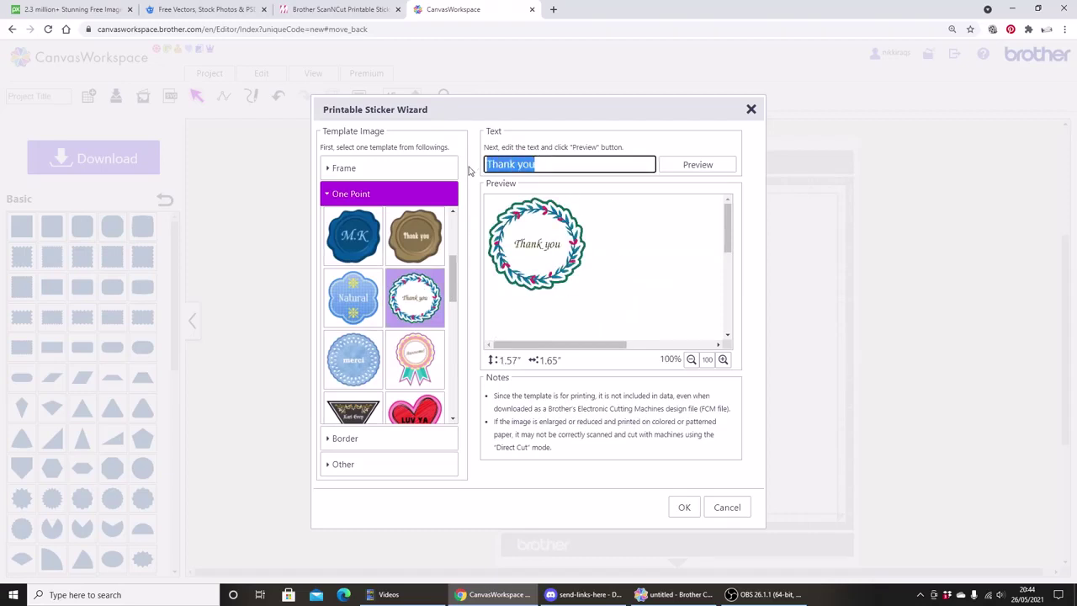
text(Handcrafted)
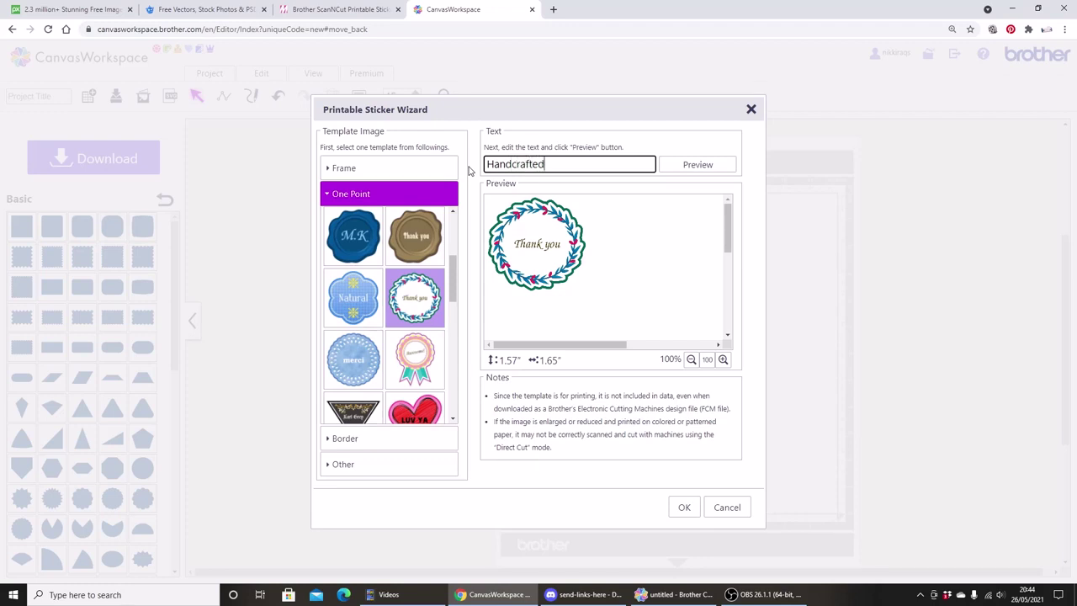
click(683, 505)
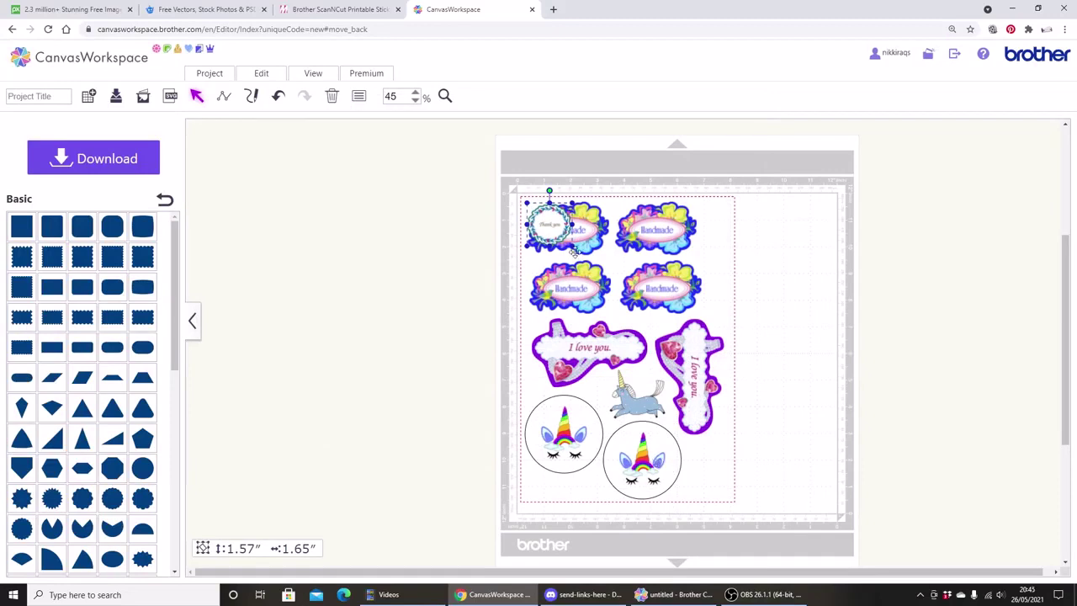
Step: Drag the Thank-you wreath to the bottom-right corner beside the second unicorn circle
drag(559, 222, 714, 464)
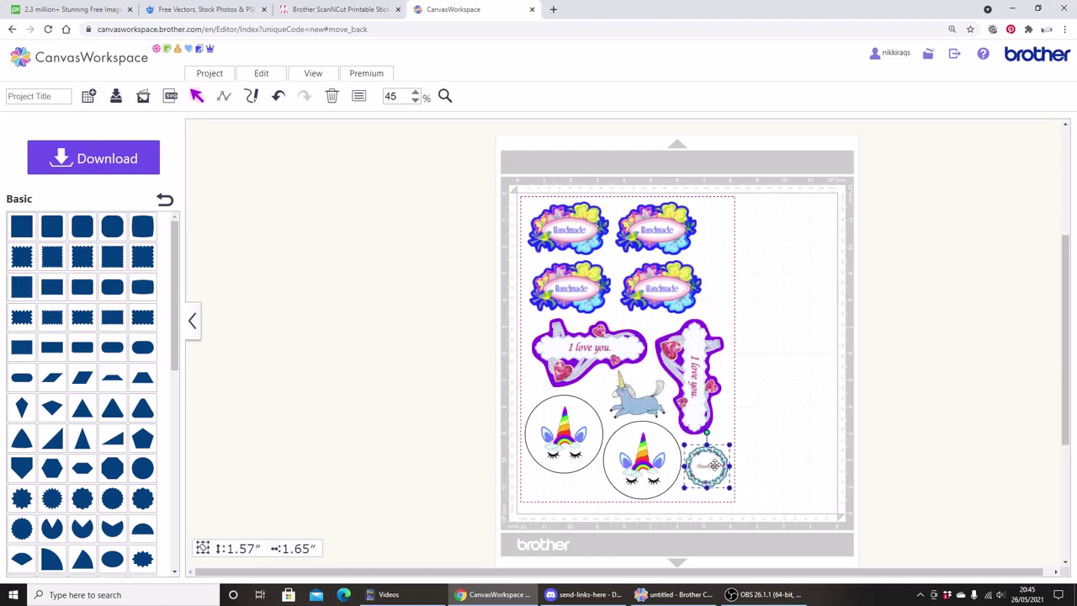
click(731, 447)
click(720, 463)
Step: Generate the sheet with Premium > Download PDF for printing and download Untitled.pdf
click(368, 75)
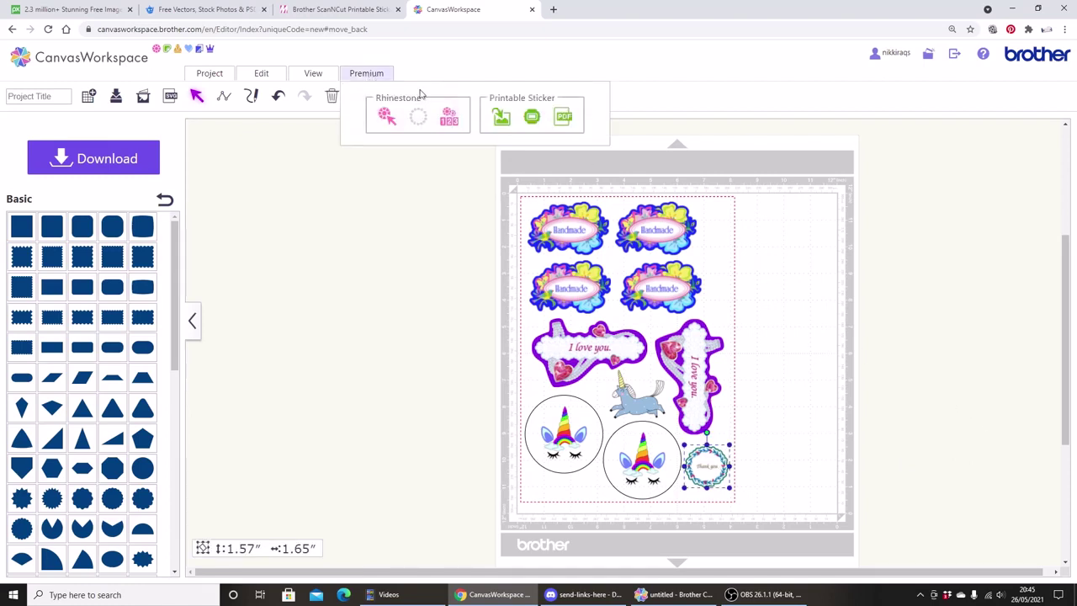
click(563, 117)
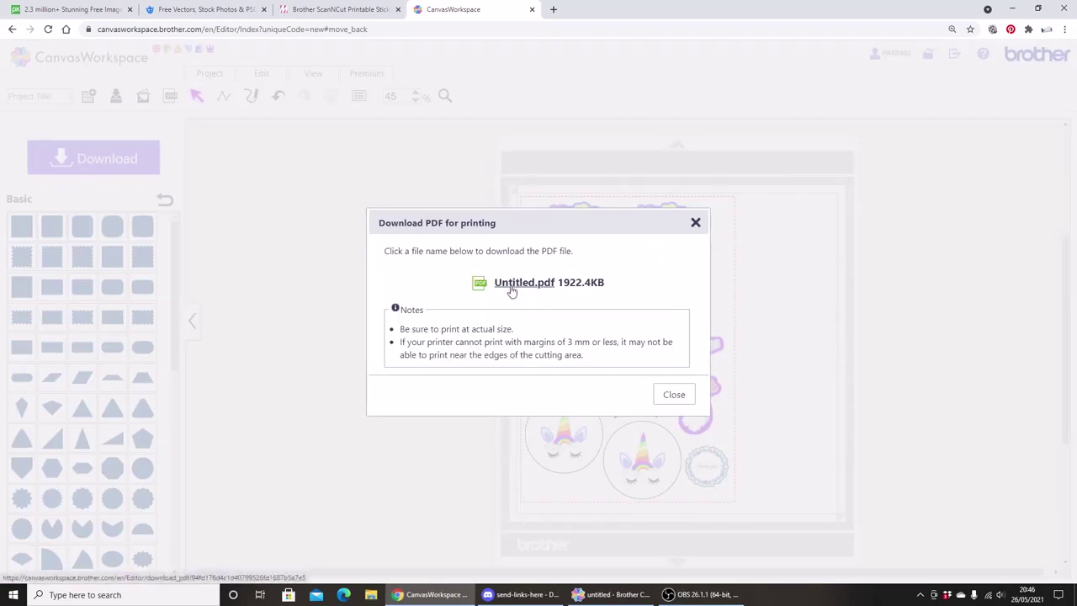
click(511, 290)
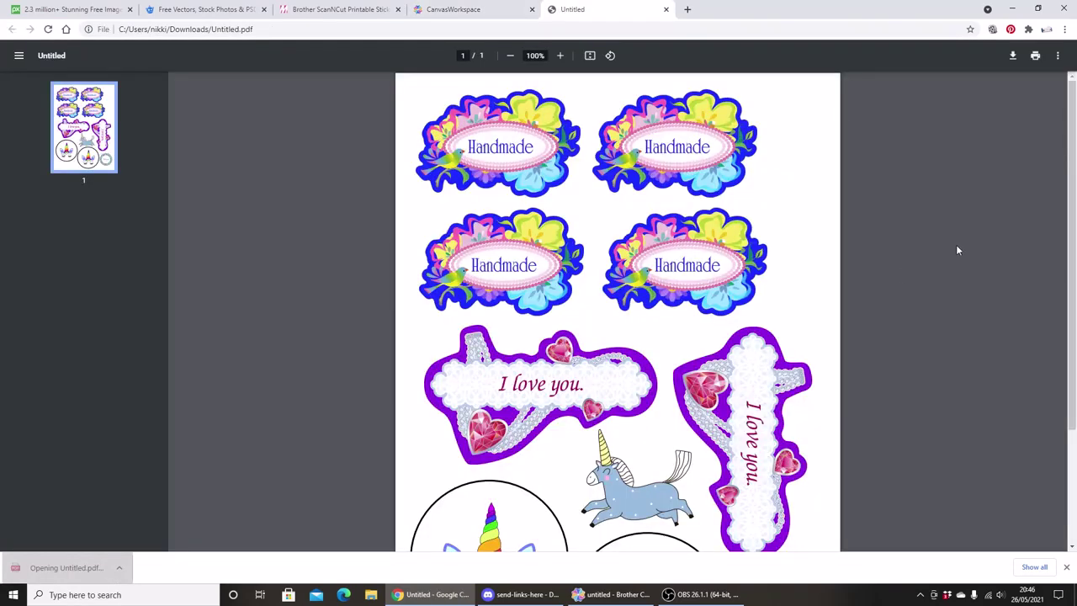
Step: Scroll through Untitled.pdf to check every sticker, including the Thank you wreath
scroll(1071, 221, down, 3)
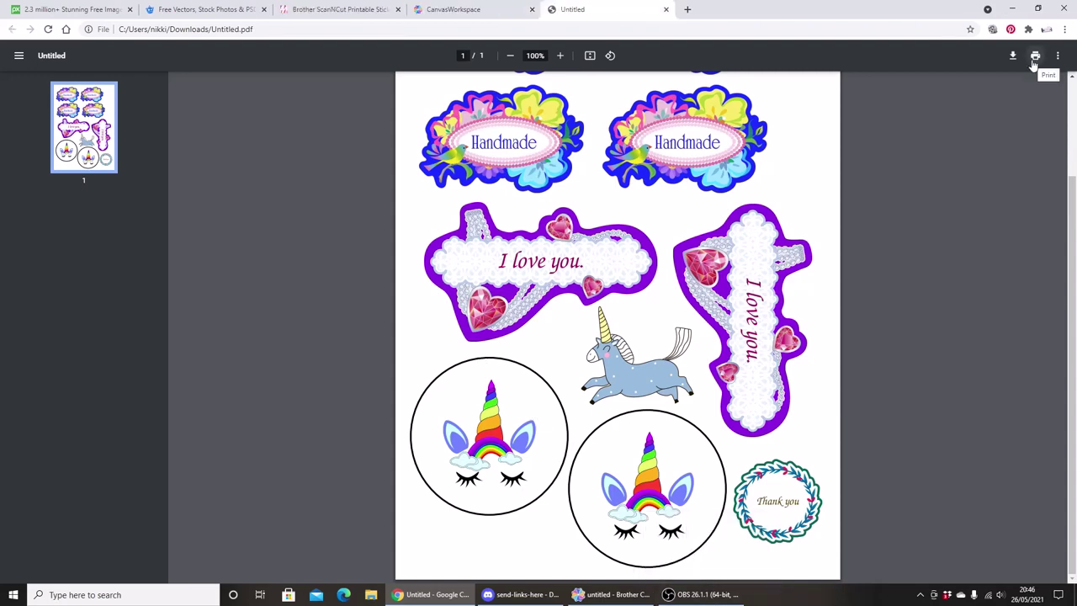
Step: Print the sticker sheet with Scale set to Custom 100% under More settings
click(1034, 57)
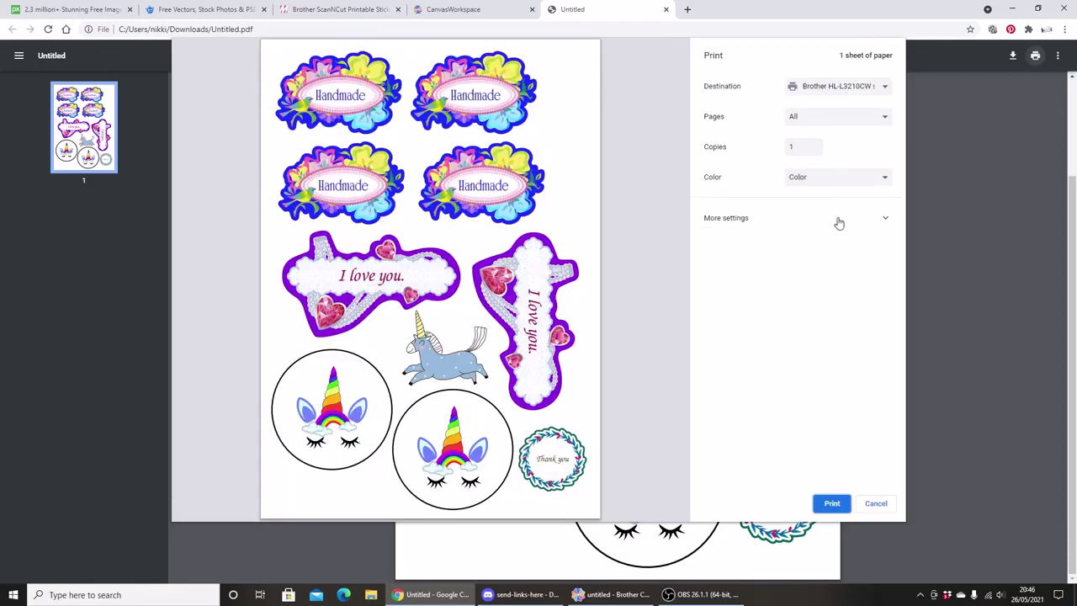
click(885, 220)
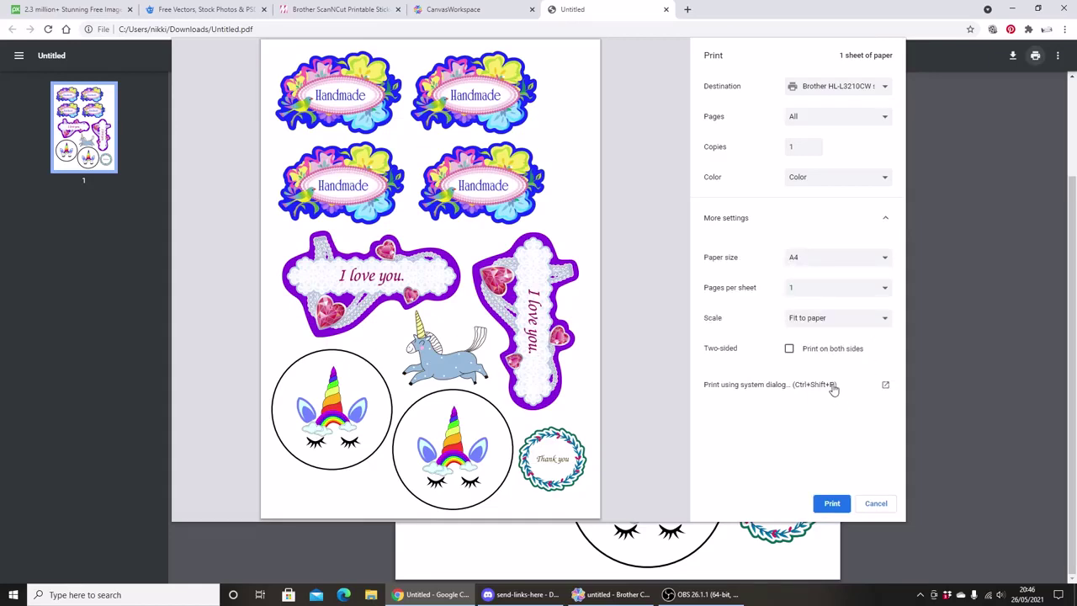
click(847, 323)
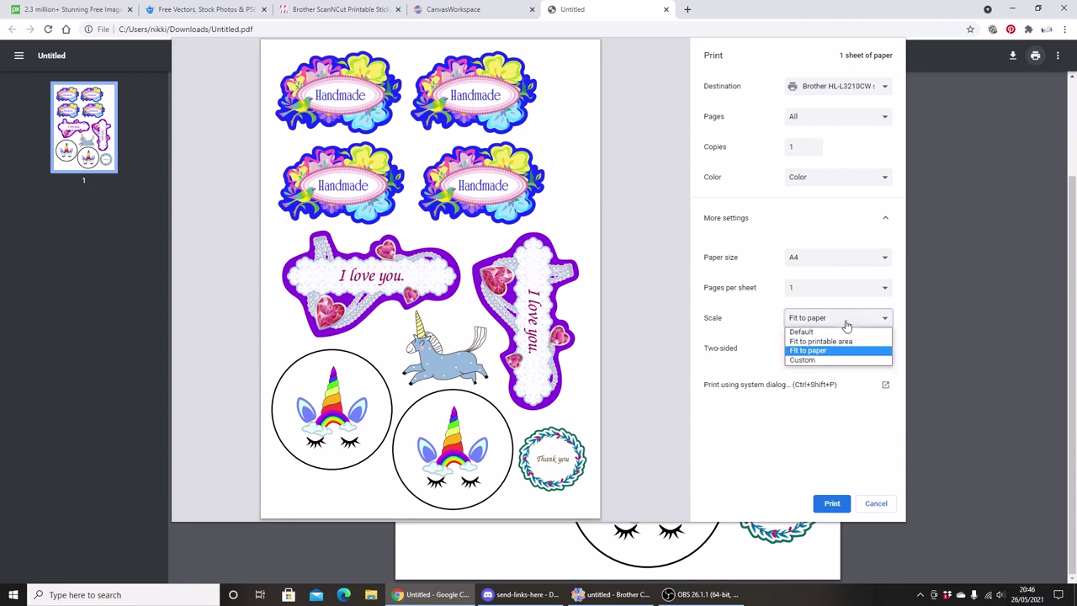
click(822, 361)
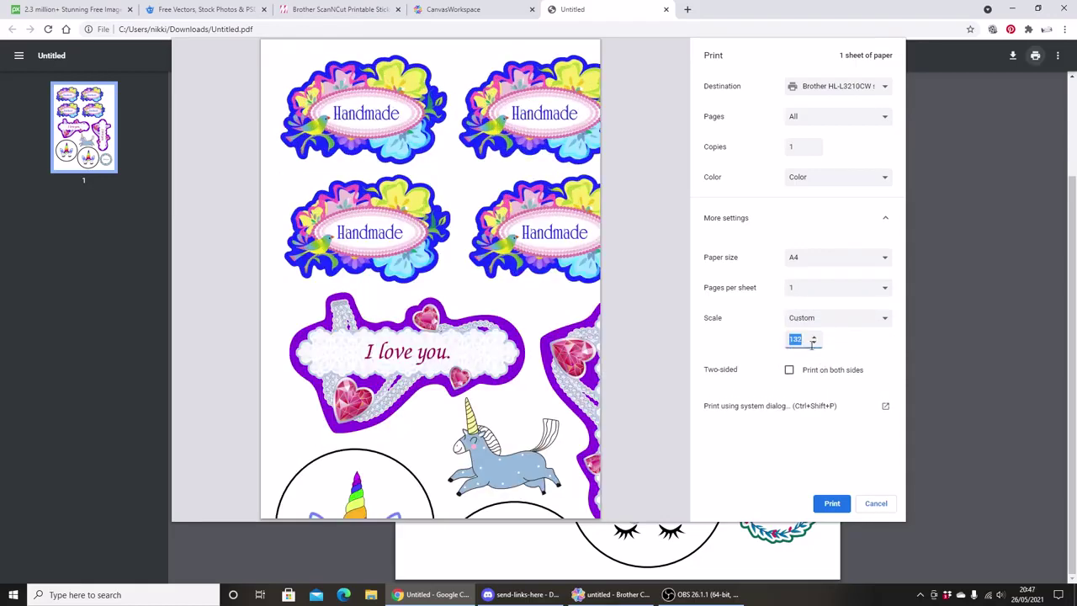
text(100)
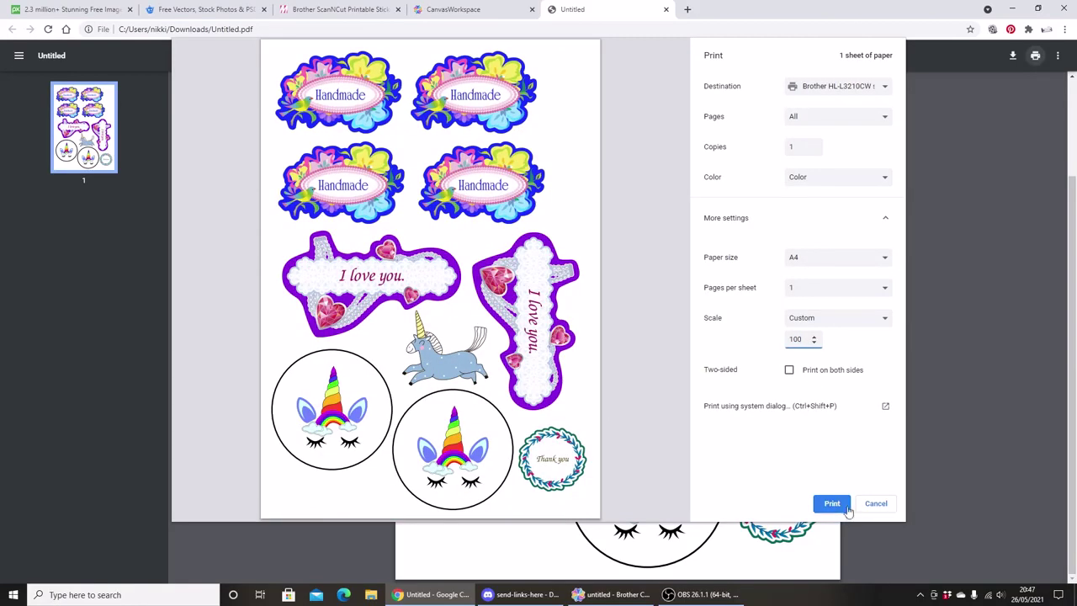
double_click(801, 338)
text(134)
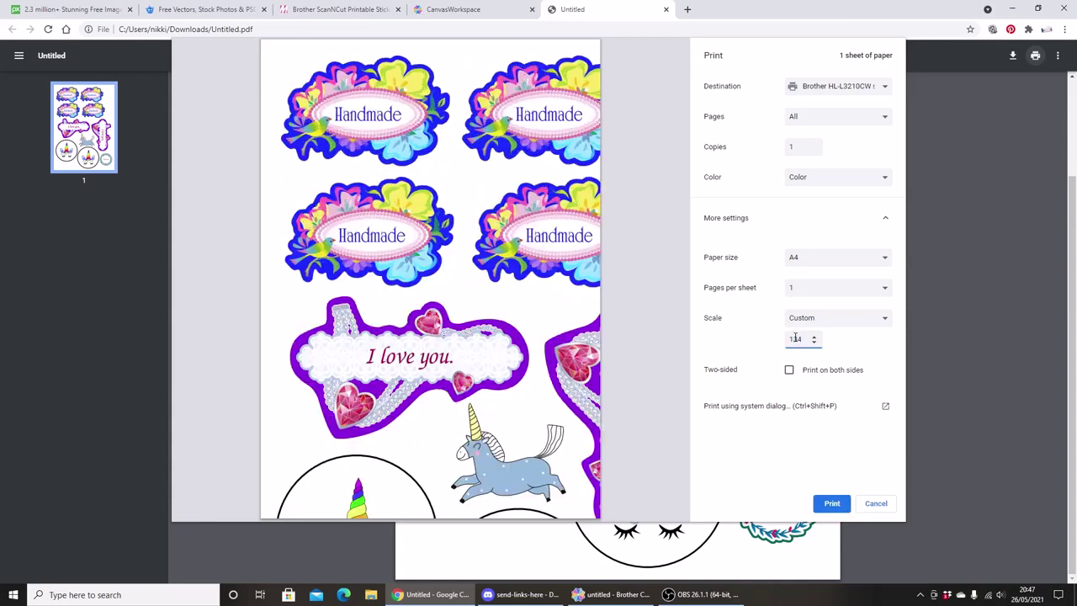
click(562, 426)
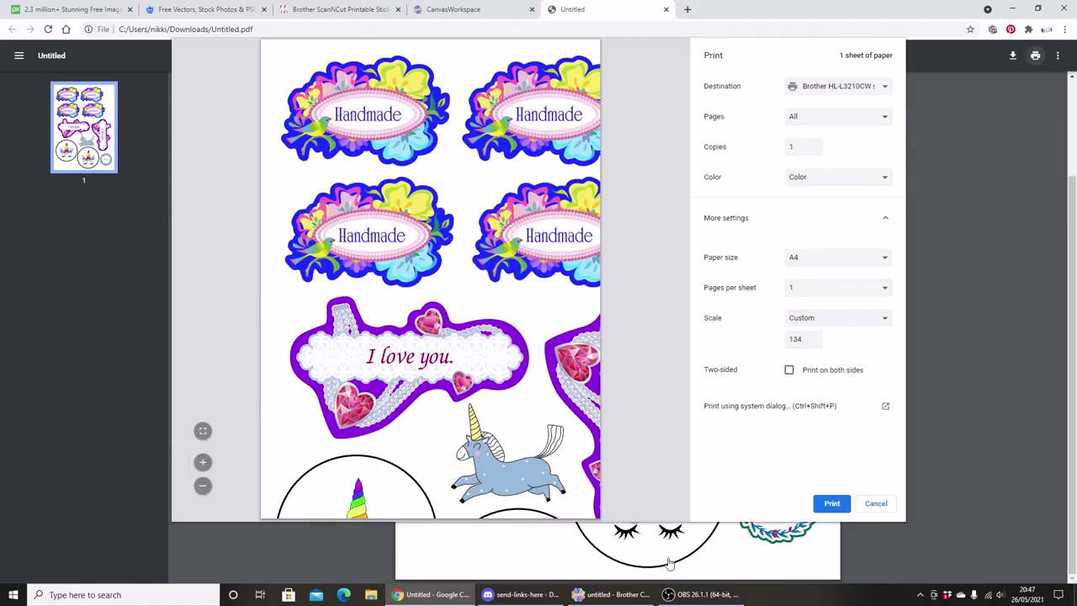
double_click(798, 339)
text(100)
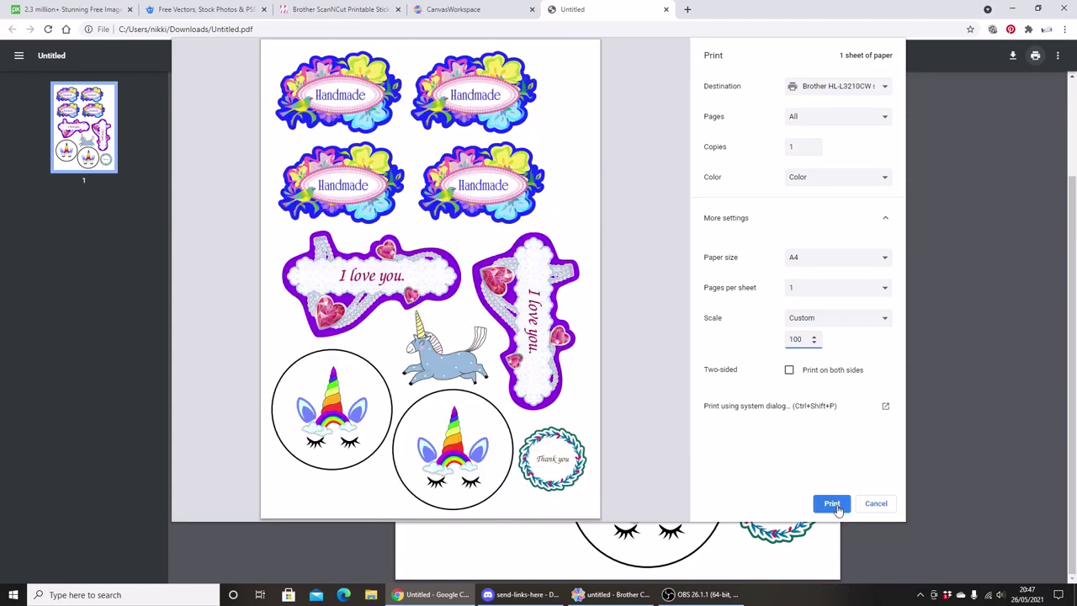
click(832, 503)
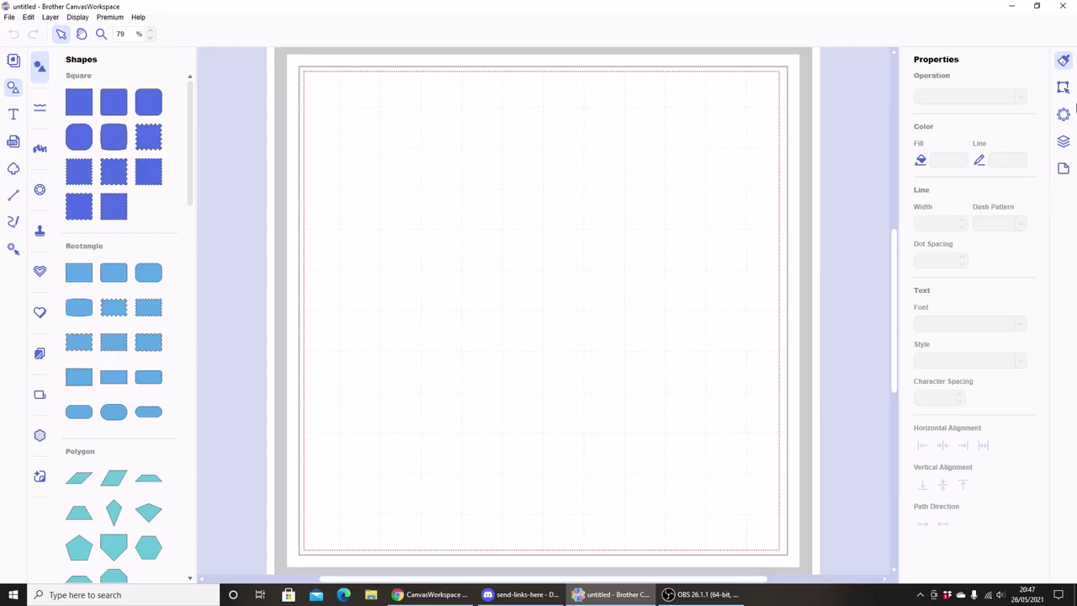
Step: Change the Artboard Size from 12" x 12" to A4 (8.3" x 11.7")
click(1063, 169)
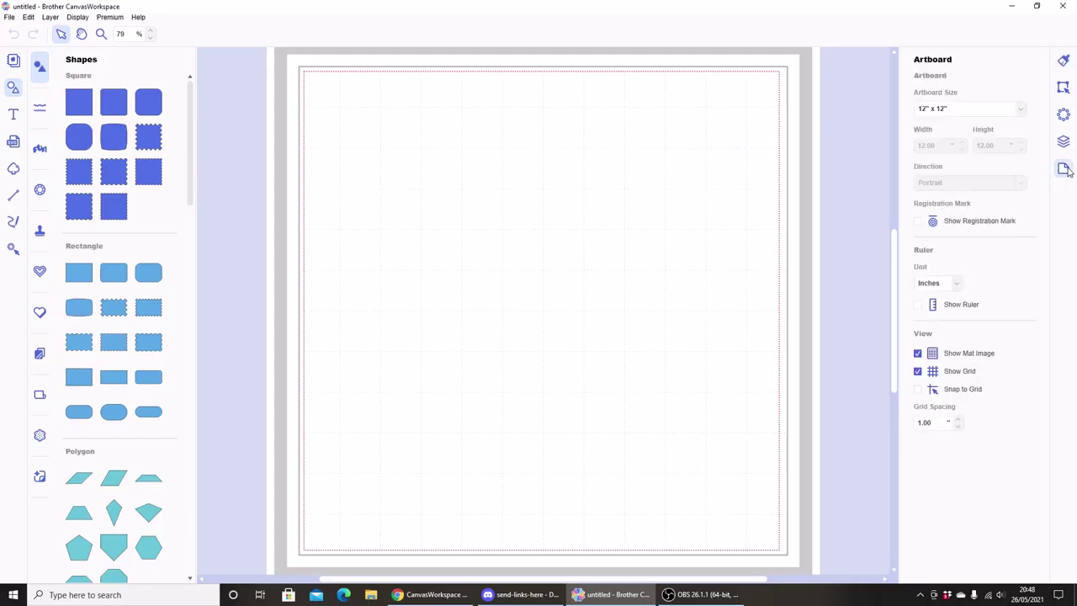
click(935, 109)
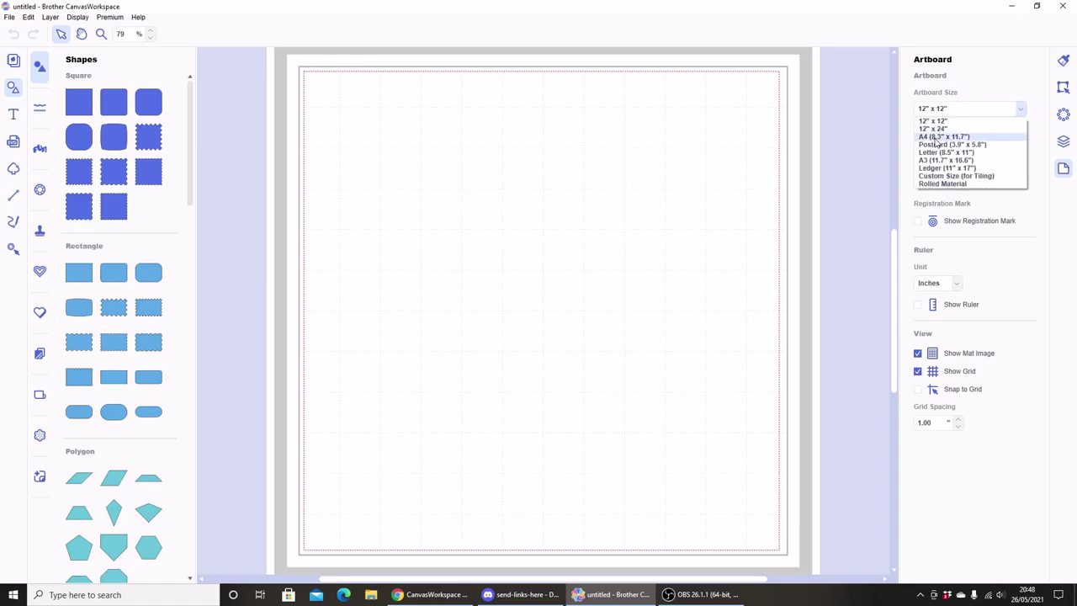
click(936, 137)
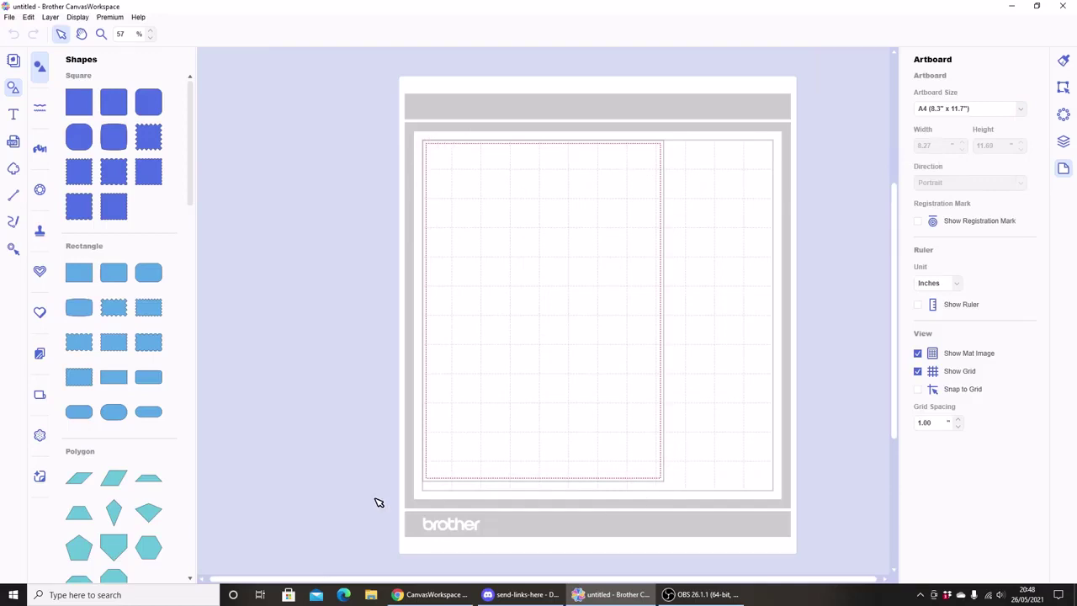
Step: Start a printable sticker sheet and pick the cat 'I am off.' sticker template
click(118, 18)
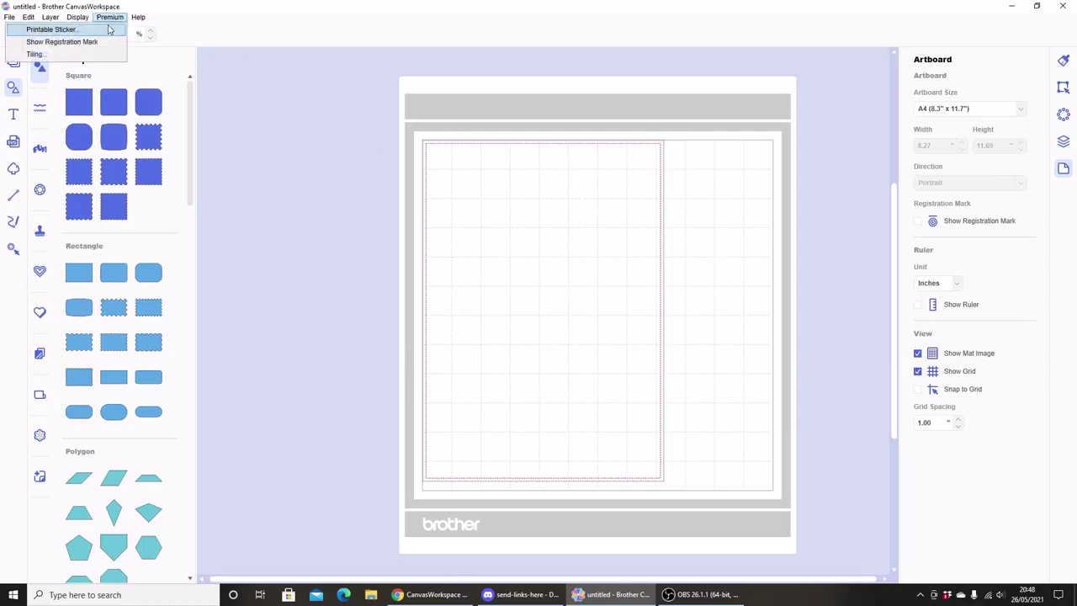
click(107, 29)
click(353, 280)
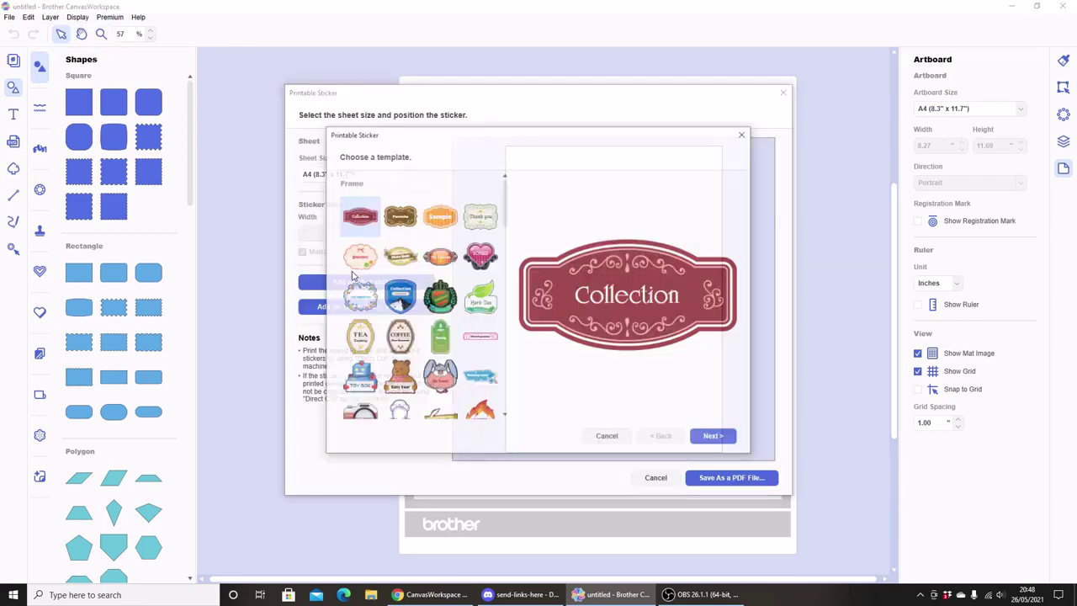
drag(506, 187, 501, 364)
scroll(500, 364, down, 1)
click(439, 331)
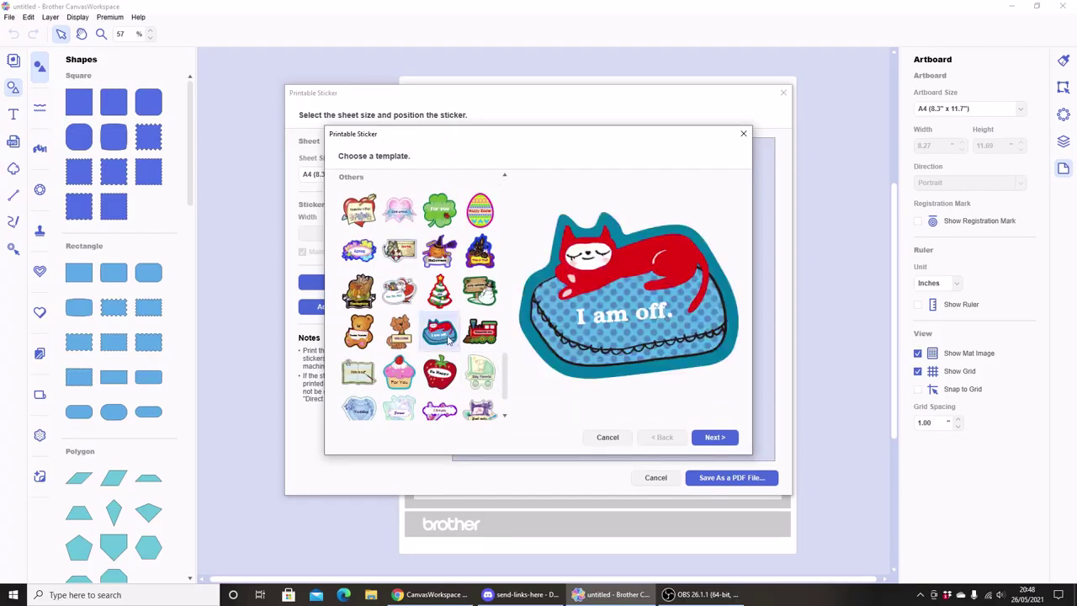
click(711, 437)
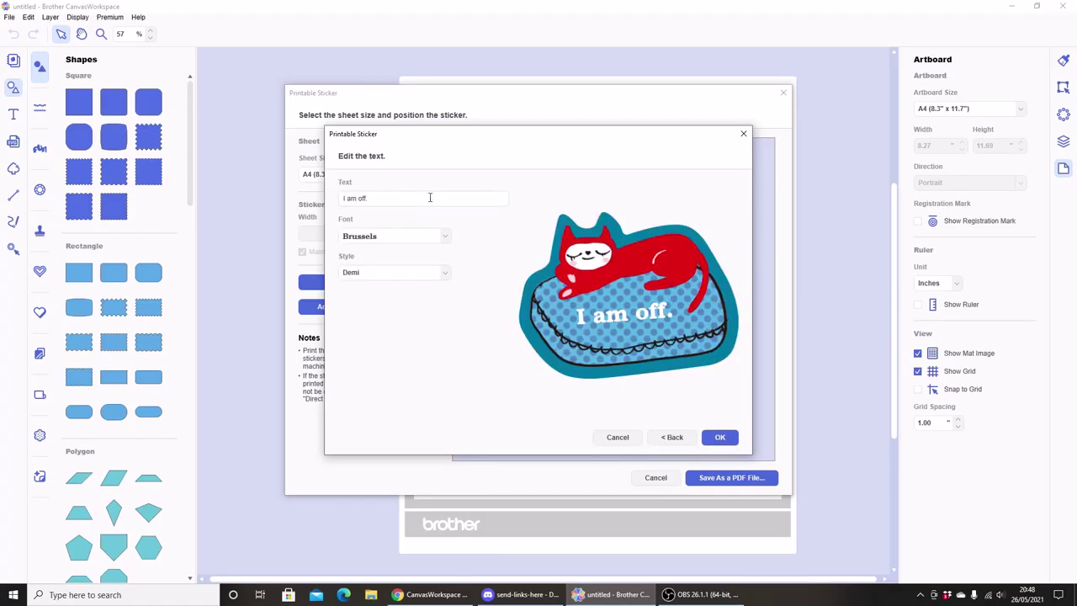
Step: Set the 'I am off.' text to Milkshake font, Bold style, and place the sticker
drag(428, 199, 314, 195)
click(445, 236)
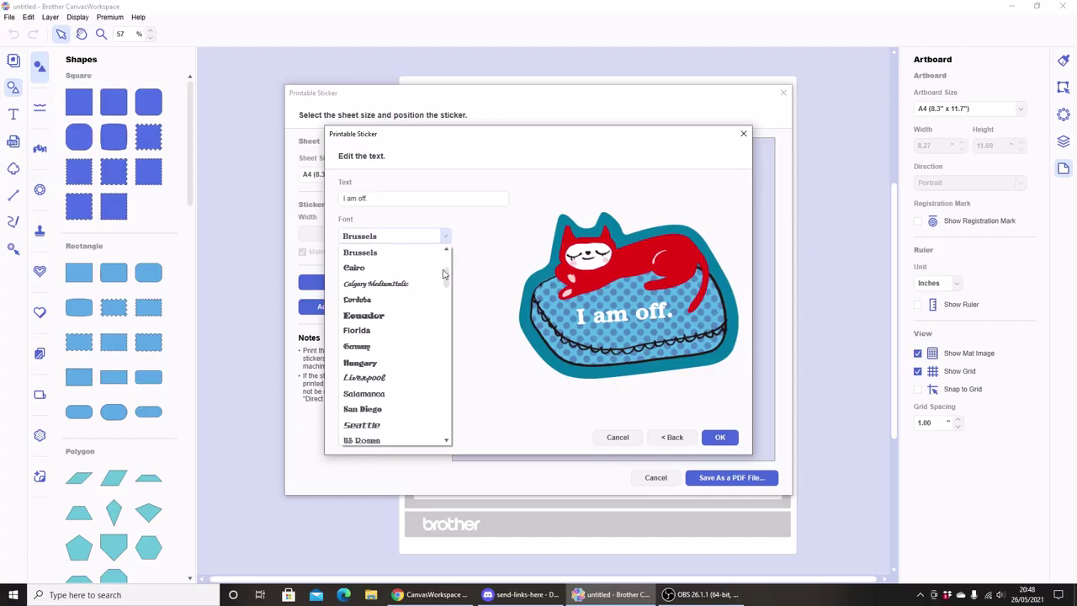
drag(446, 282, 450, 362)
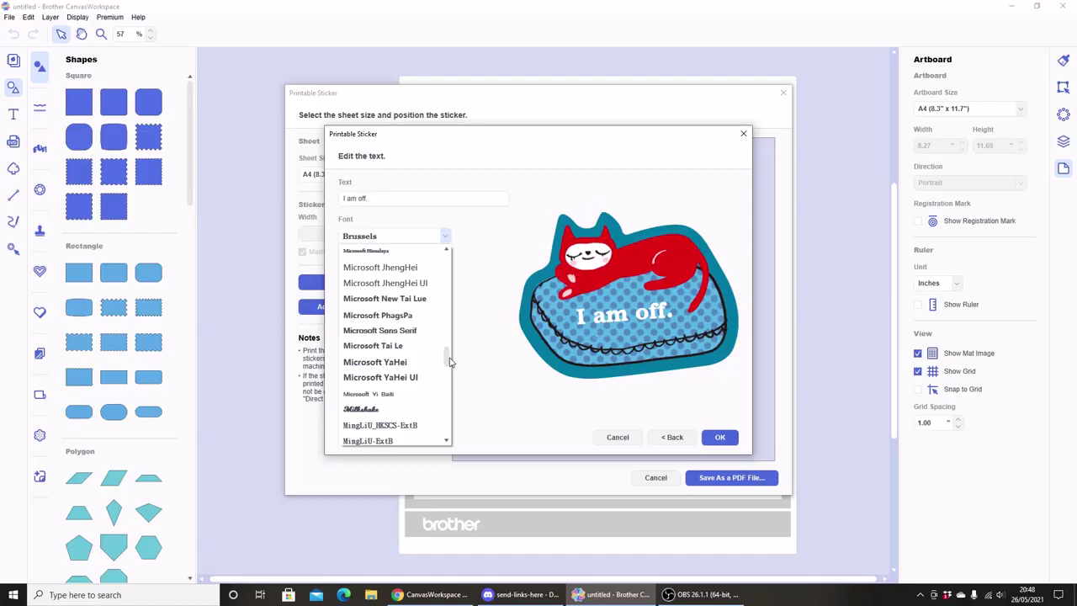
click(394, 409)
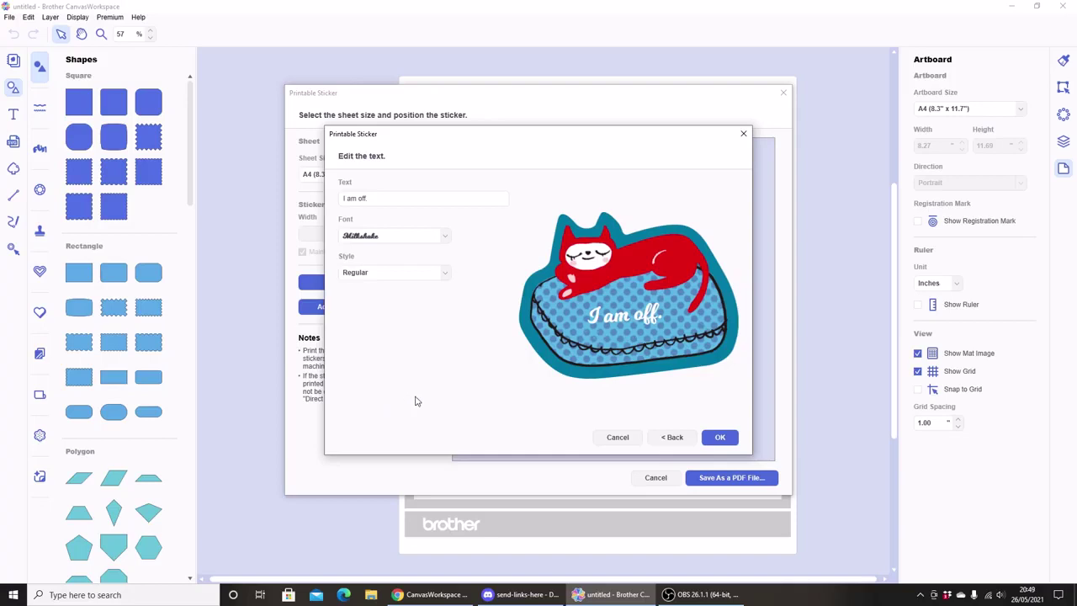
click(429, 272)
click(385, 300)
click(720, 437)
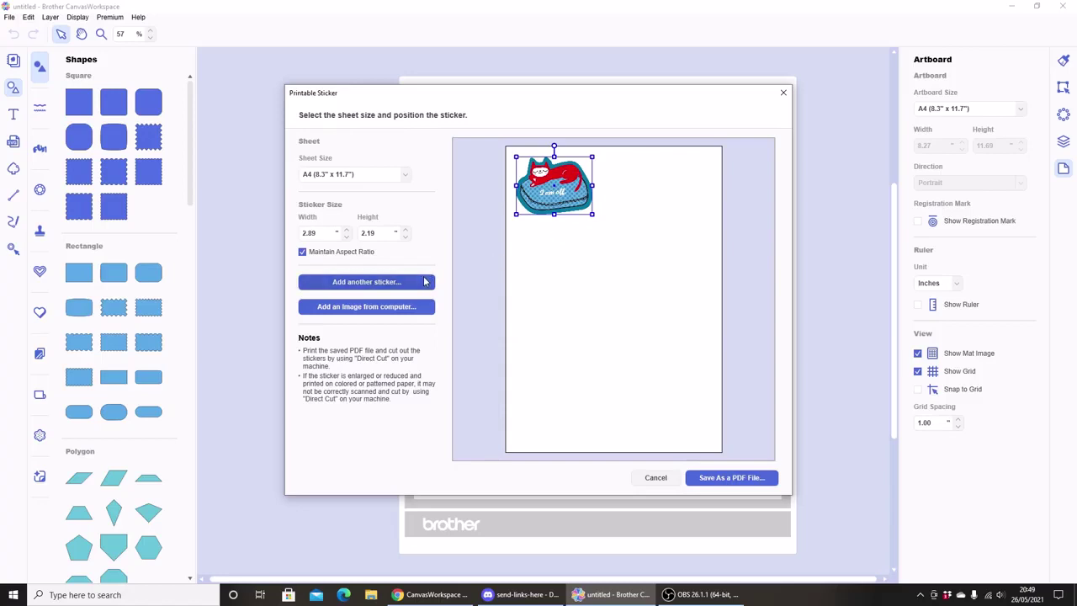
Step: Add another sticker using the cat 'I am off.' template
click(425, 282)
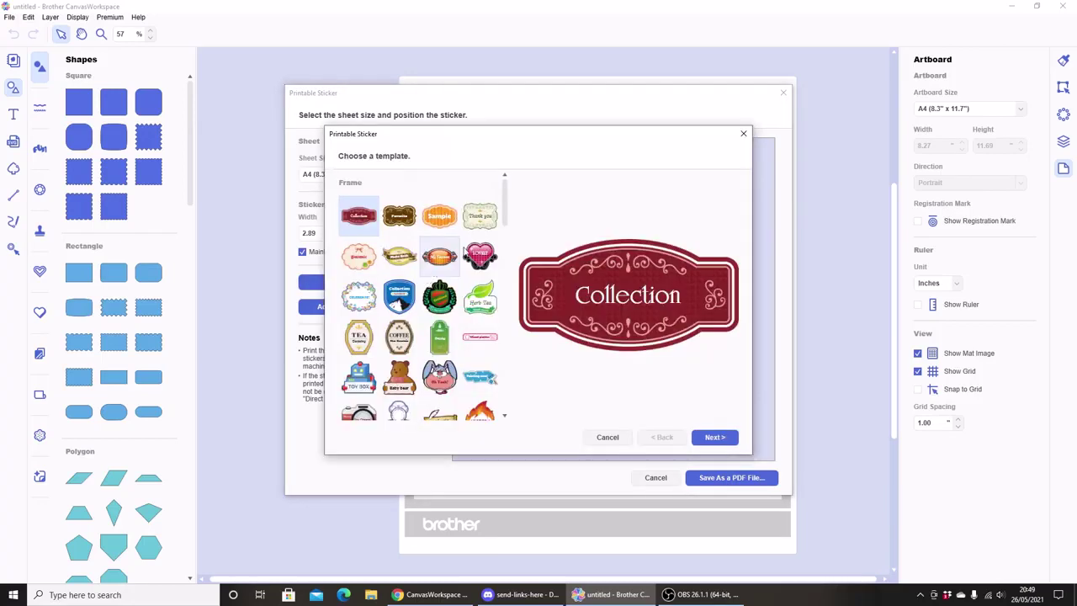
drag(501, 194, 534, 355)
click(480, 370)
click(444, 375)
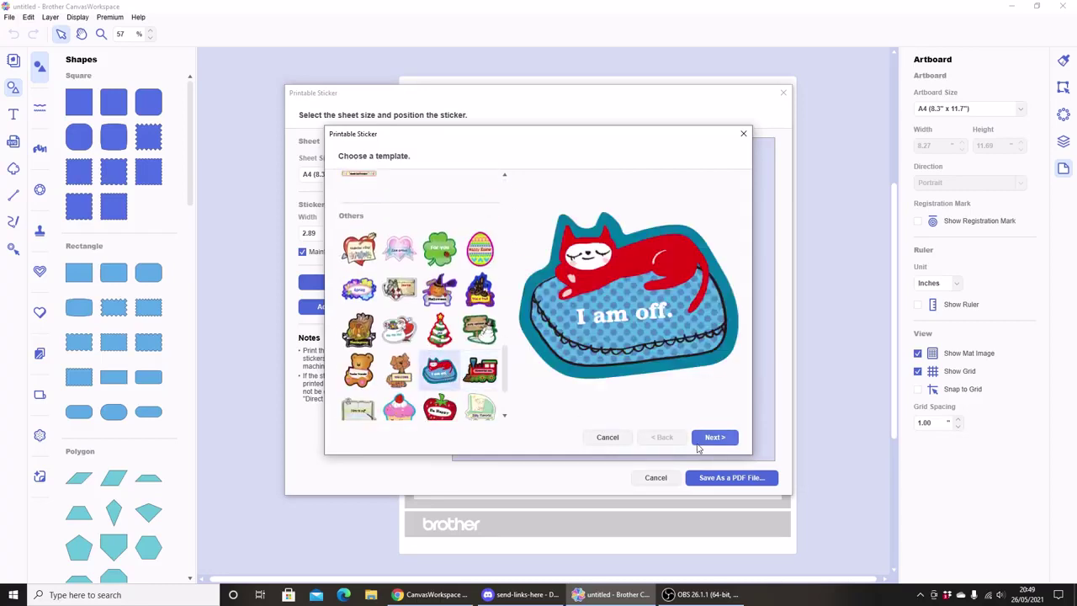
click(714, 437)
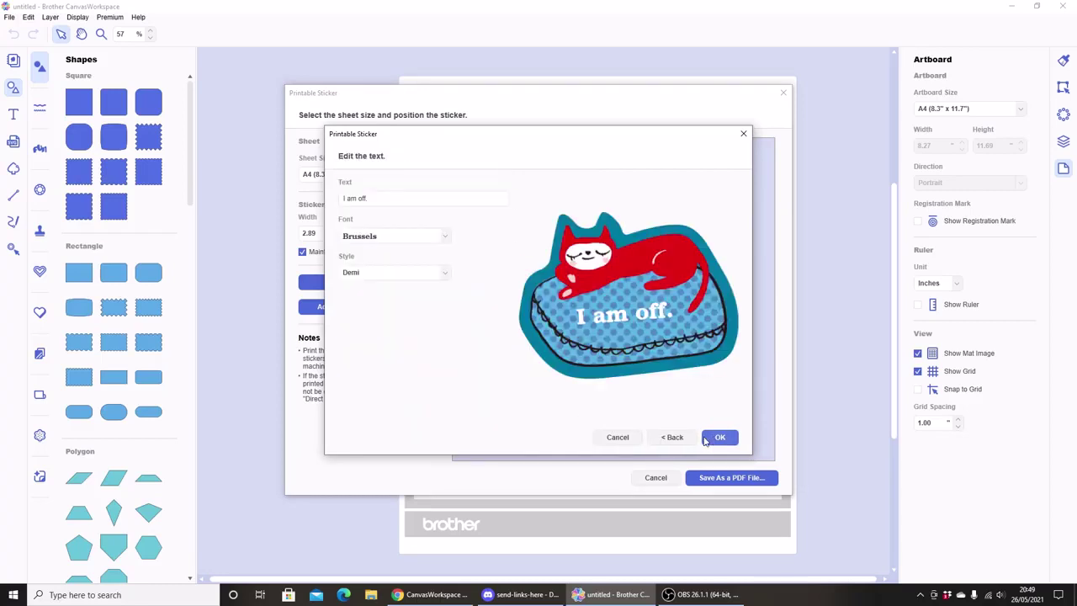
Step: Give its text Milkshake Bold and position it beside the first cat sticker
click(434, 238)
drag(447, 282, 480, 370)
click(418, 300)
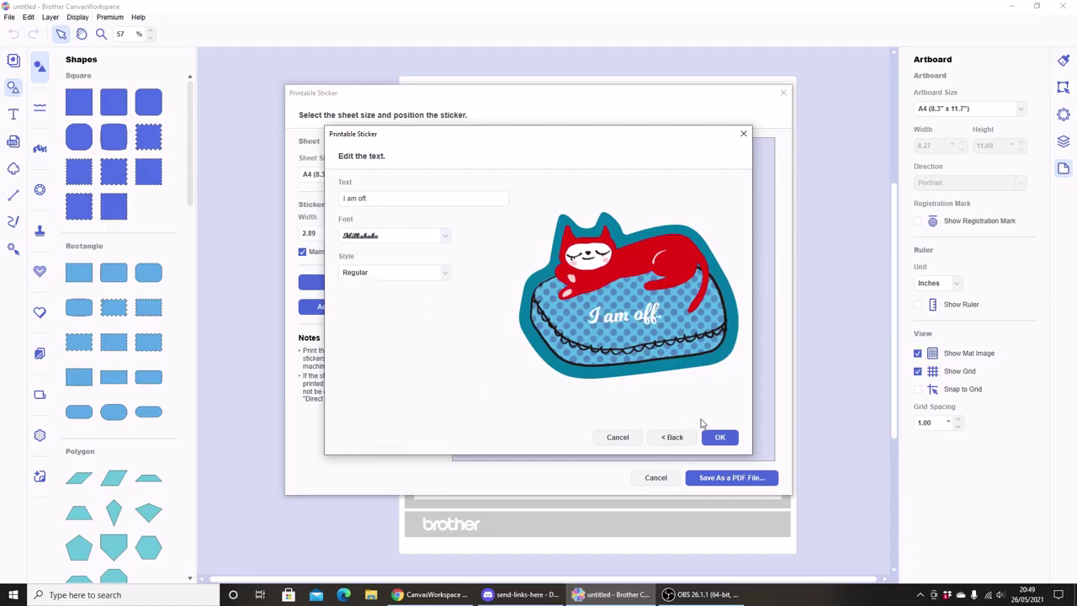
click(349, 278)
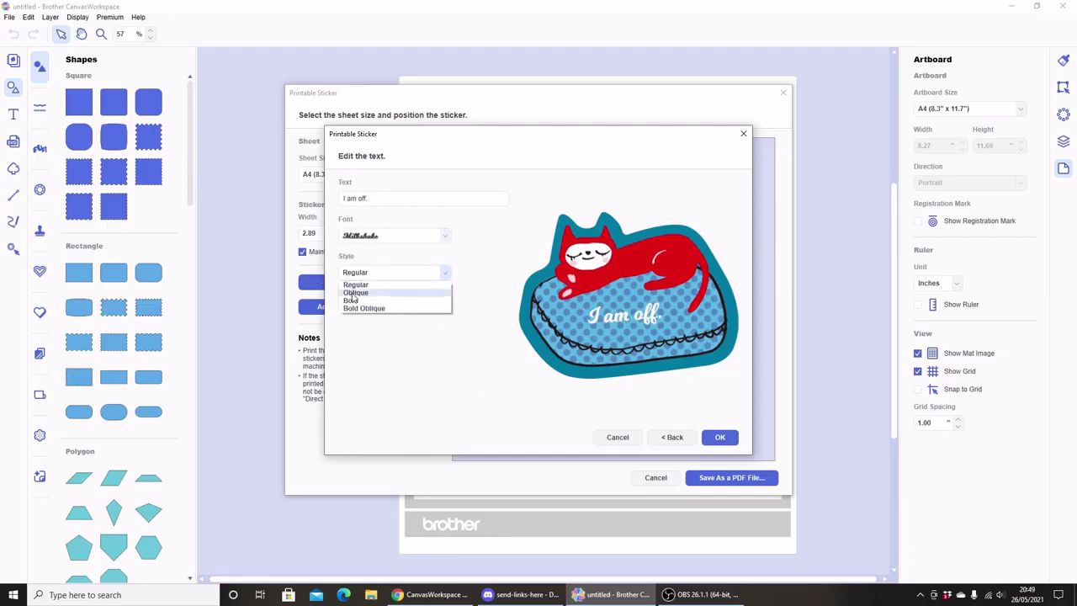
click(358, 301)
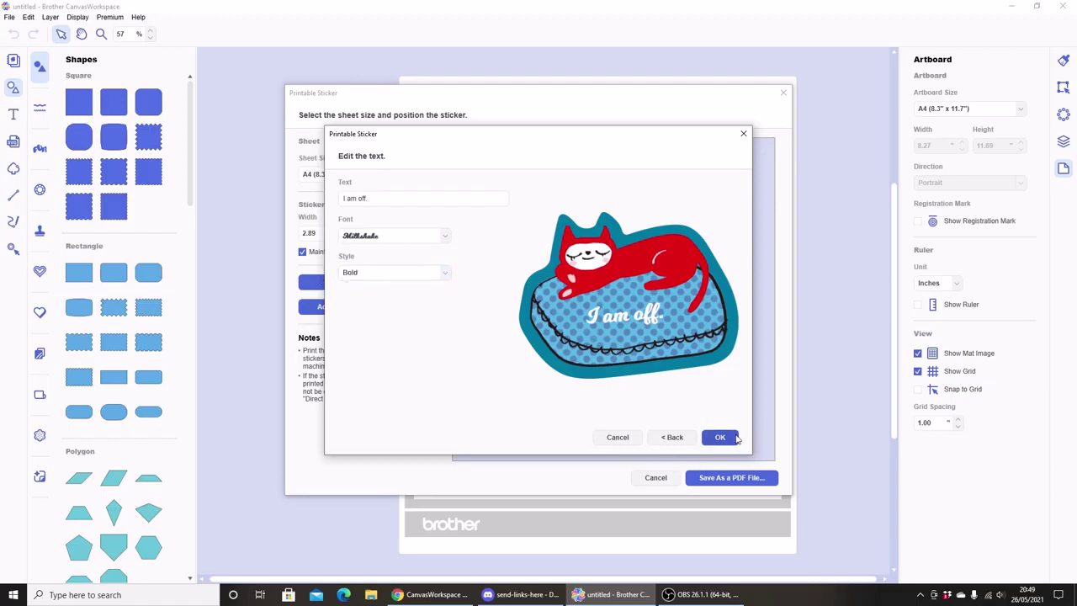
click(722, 438)
drag(553, 192, 641, 186)
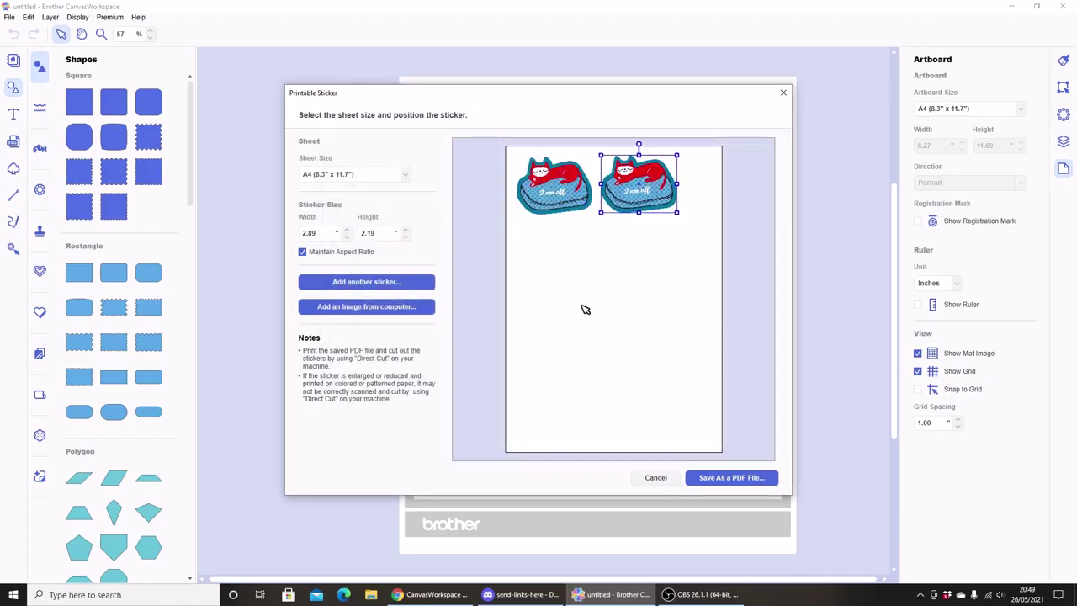
Step: Import handmade3.png as a sticker, move it lower, and set its width to 1.5
click(398, 311)
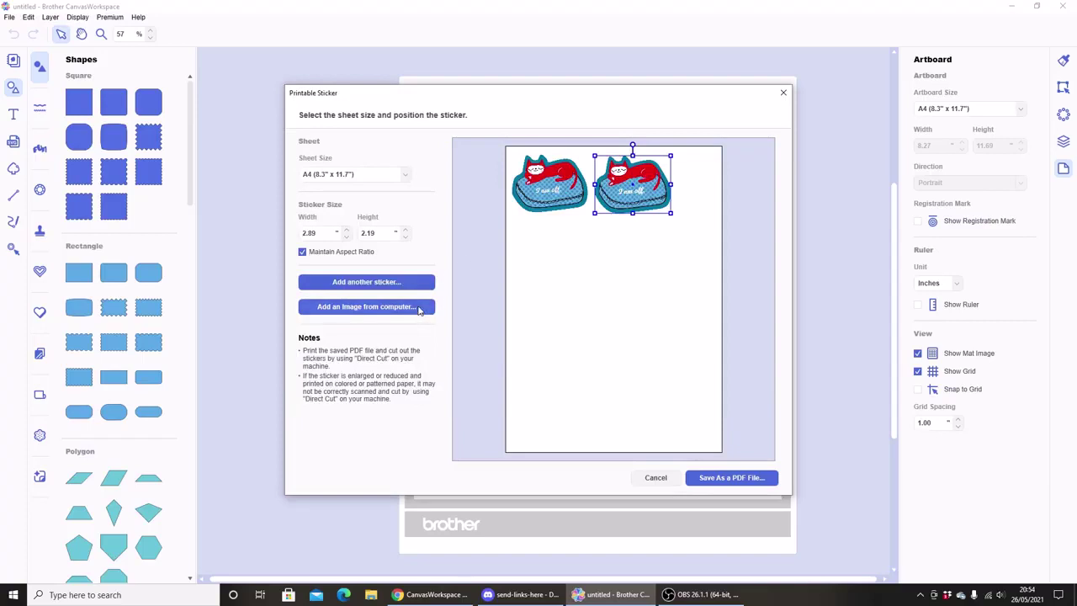
click(418, 308)
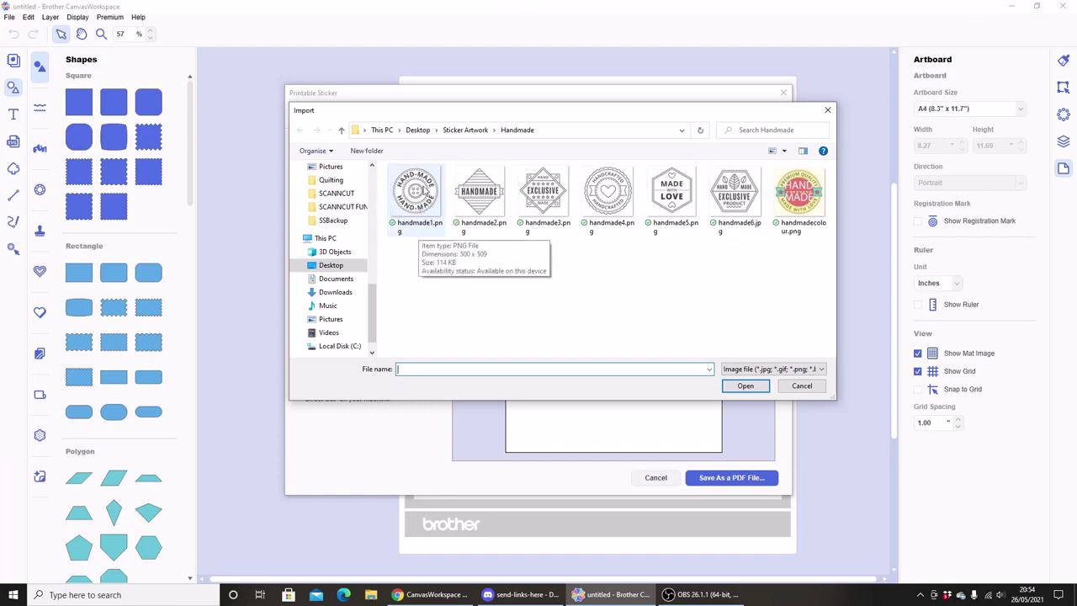
click(543, 200)
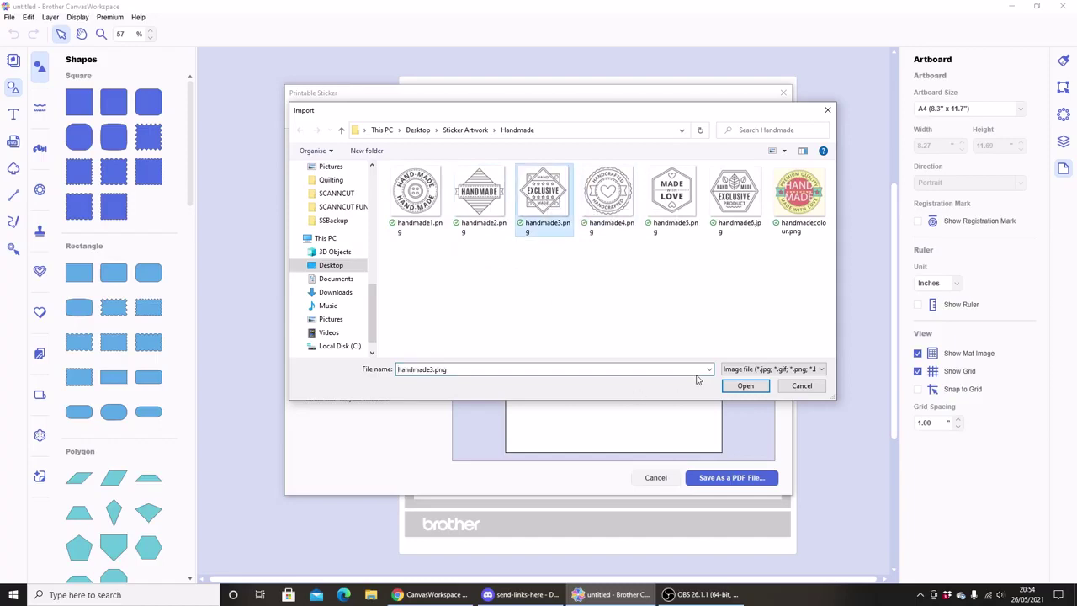
click(729, 387)
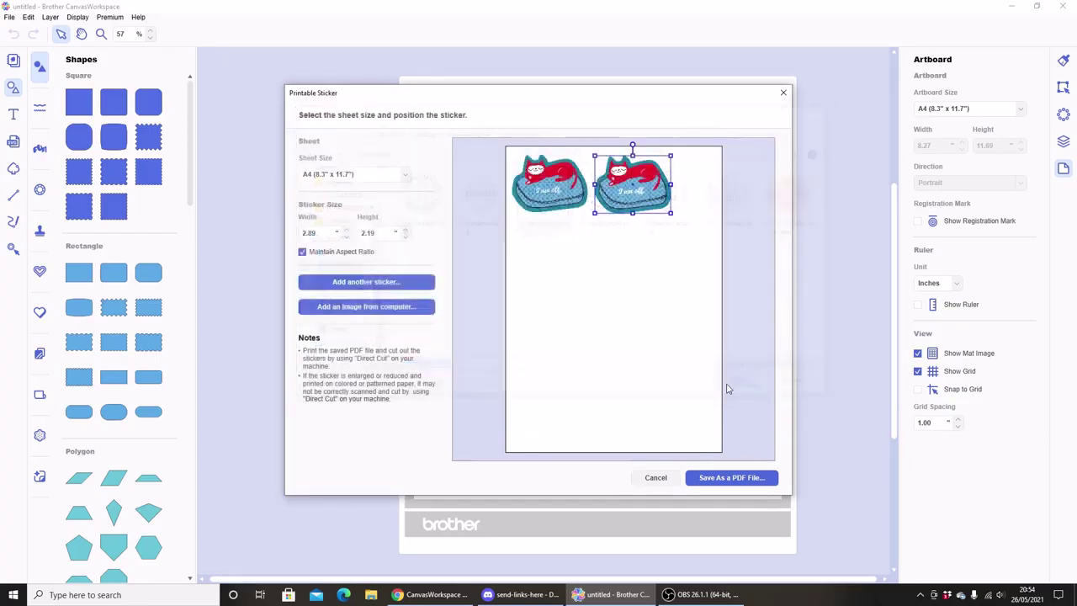
drag(587, 228, 577, 319)
key(Tab)
text(1.5)
key(Return)
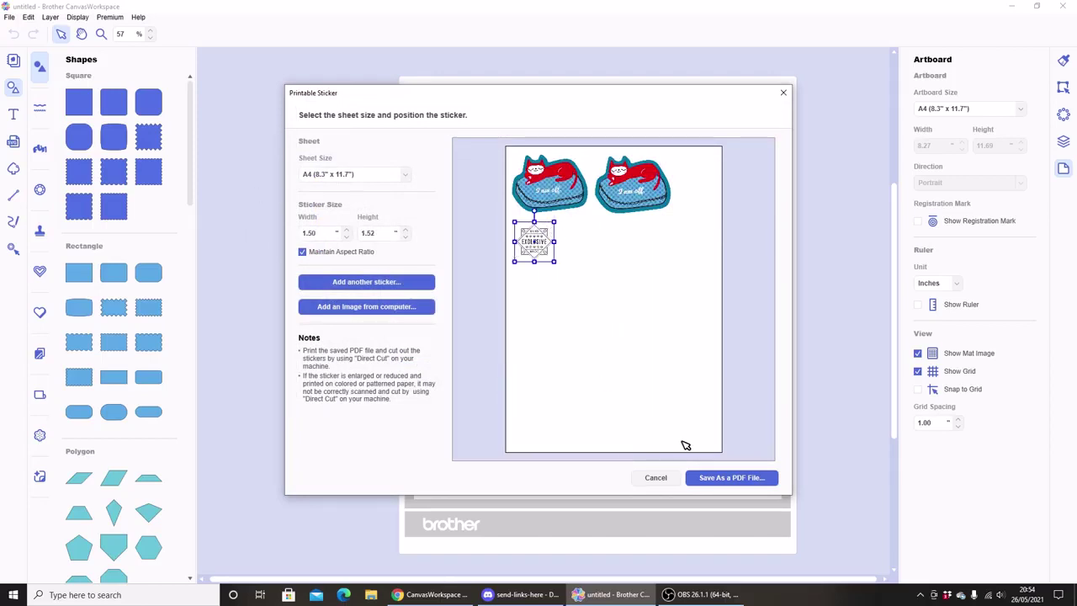
Step: Import a second handmade3.png at 1.5 width and place it beside the first
click(364, 307)
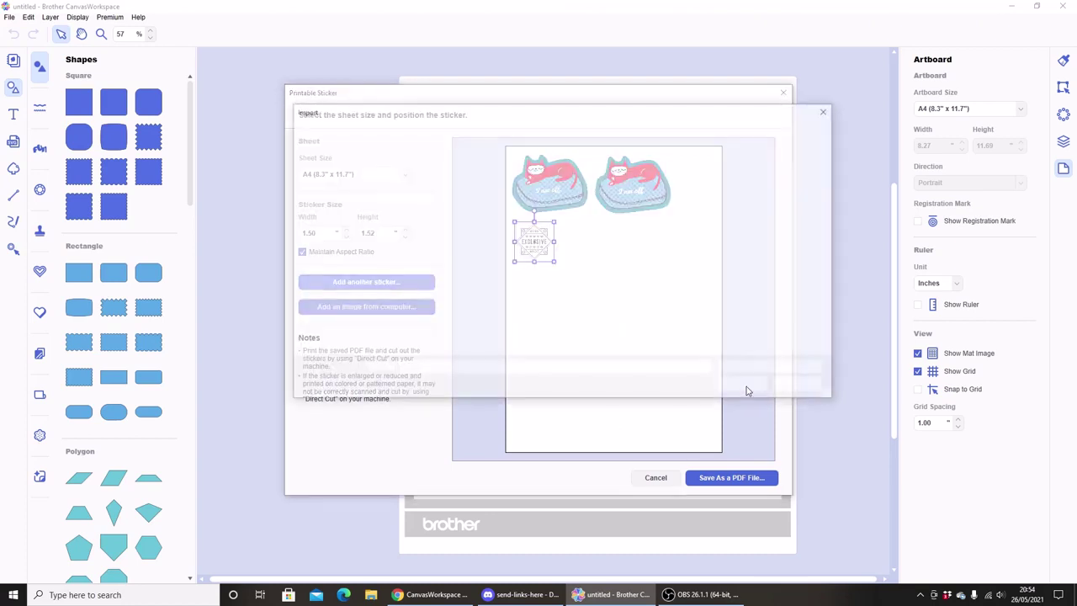
click(544, 195)
click(746, 386)
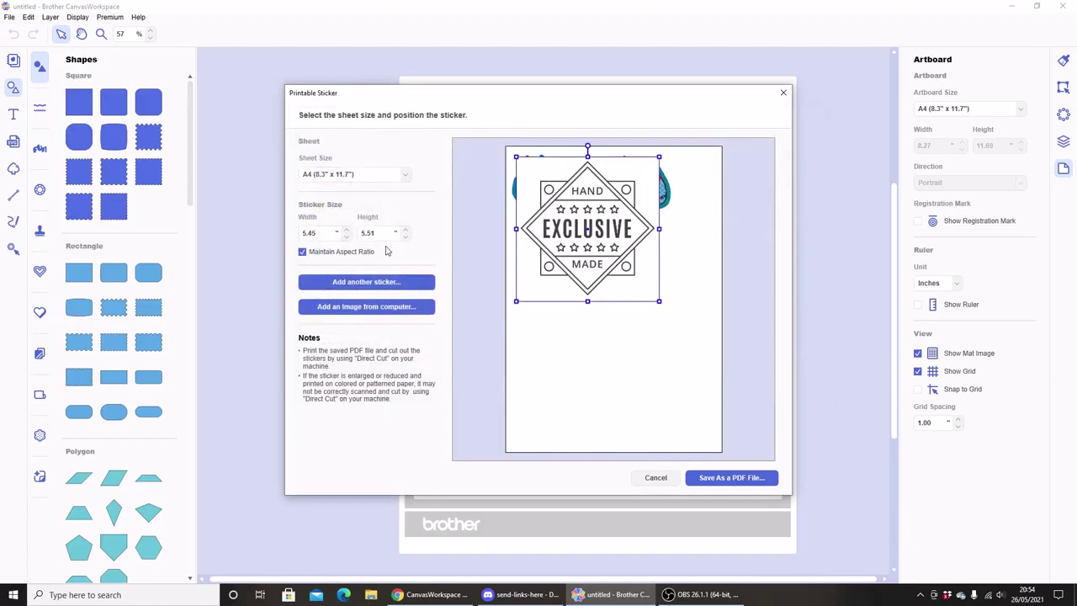
drag(323, 233, 257, 233)
text(1.5)
click(631, 228)
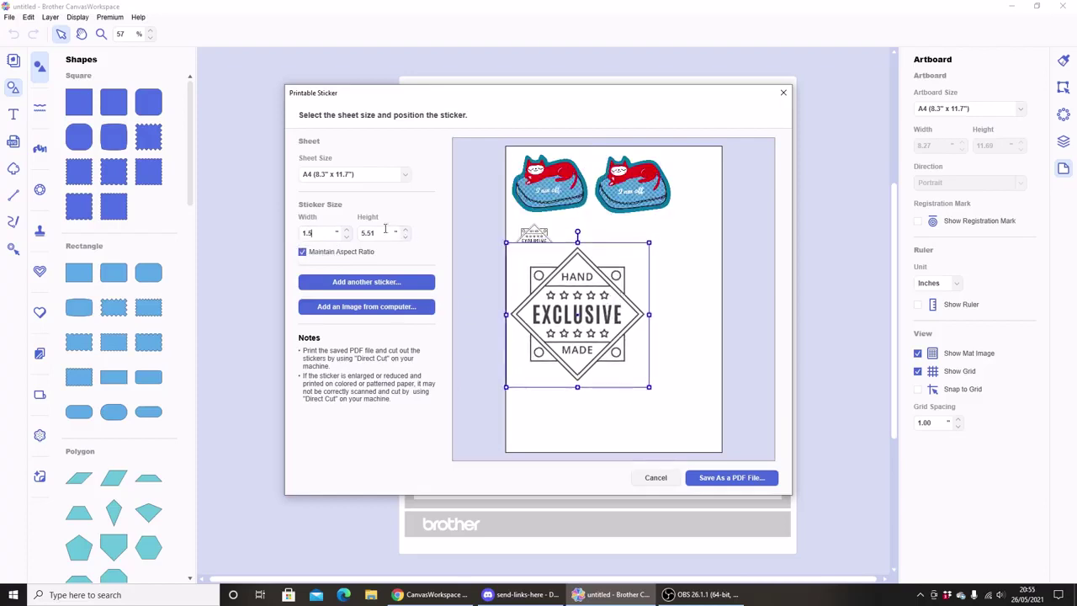
key(Return)
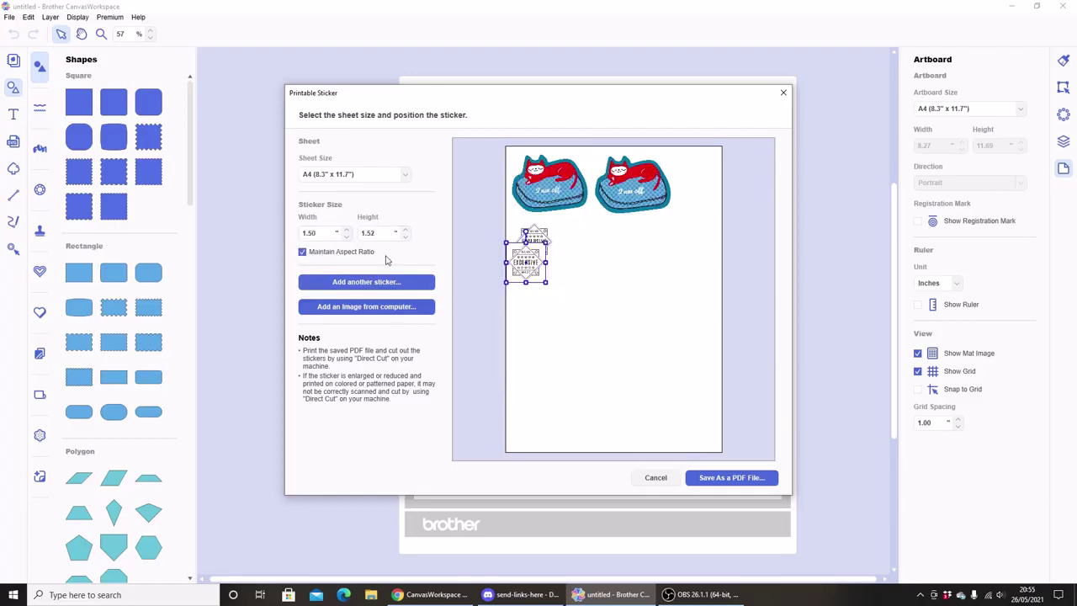
drag(534, 277, 578, 248)
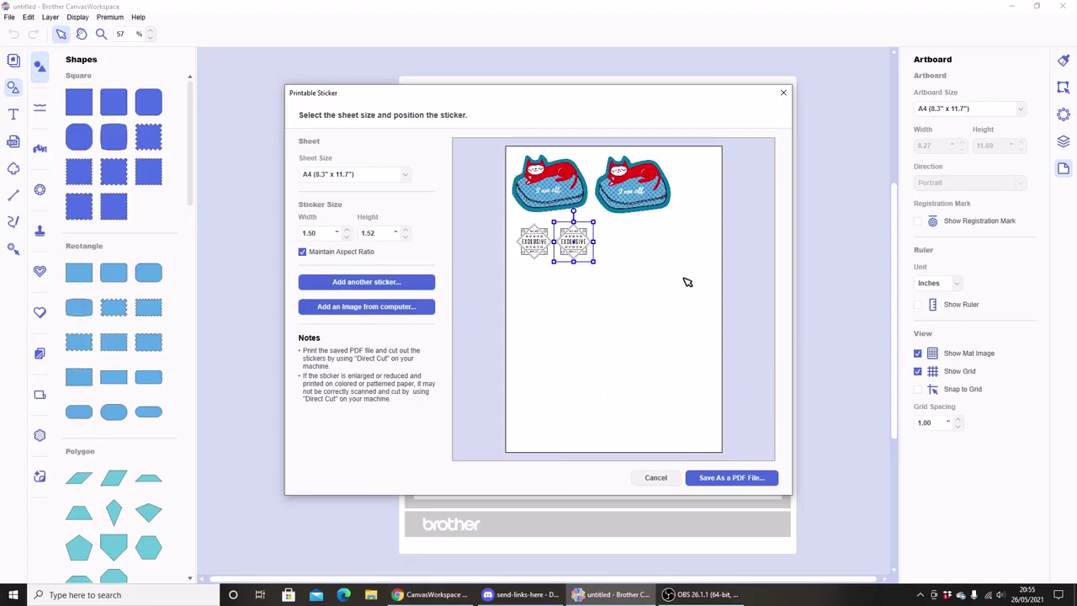
click(434, 593)
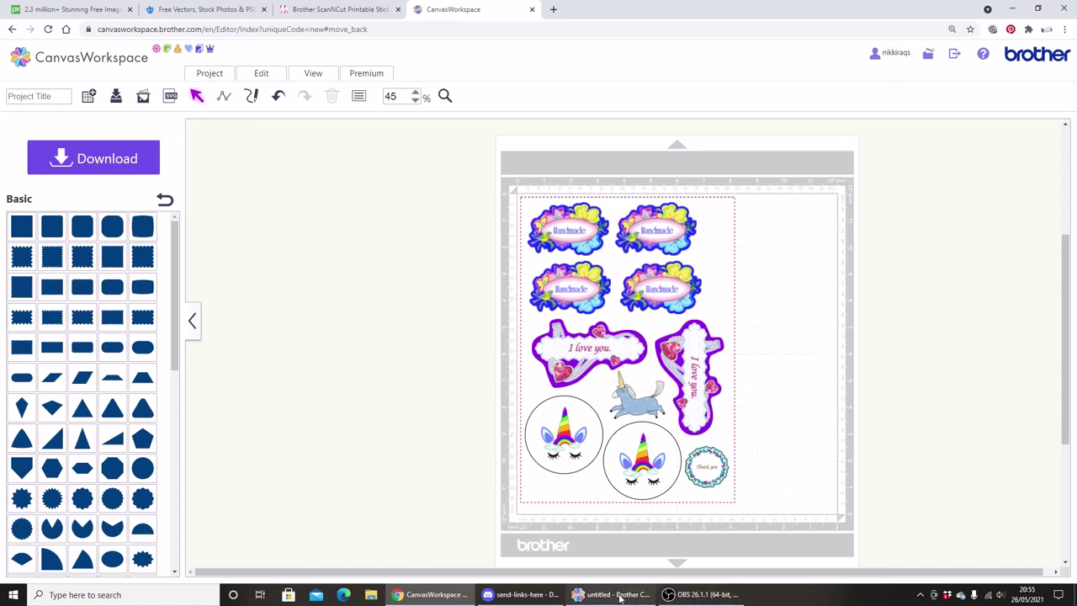
mouse_move(620, 597)
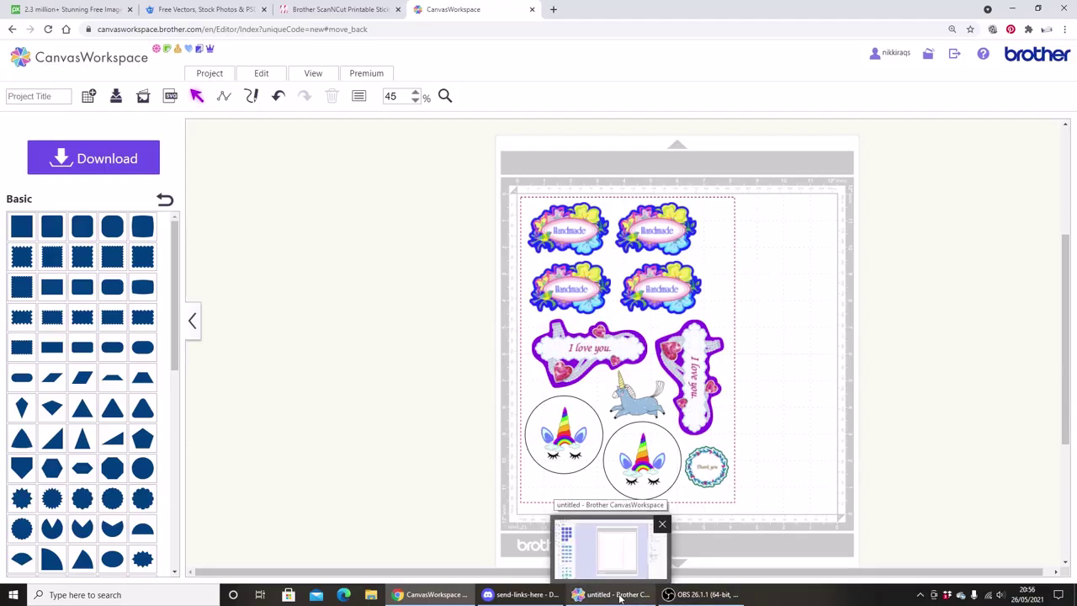
click(620, 597)
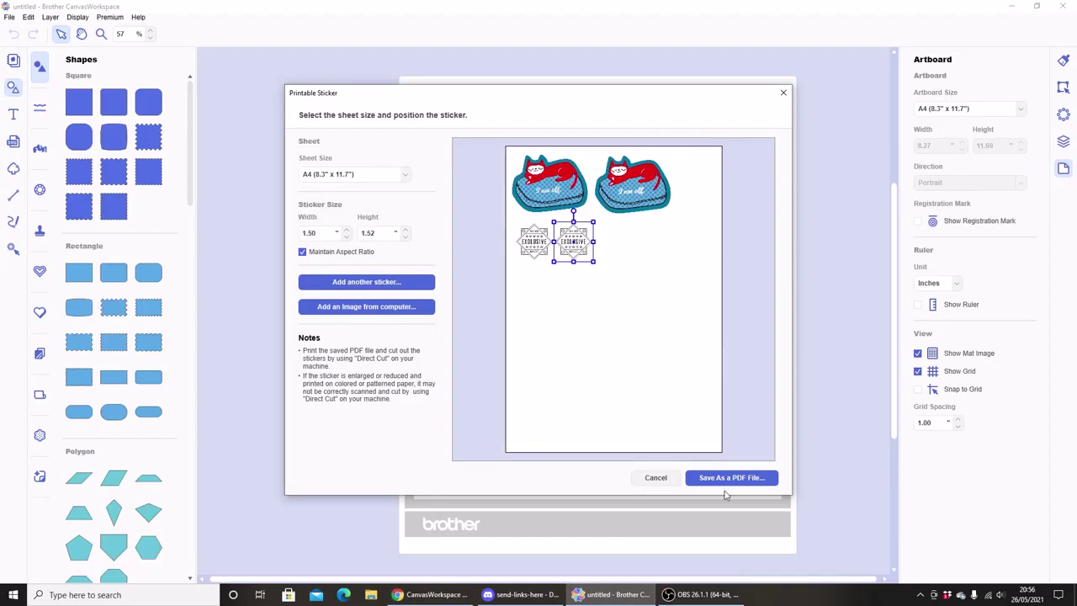
Step: Save the sheet as a PDF named 'stickers' in the Desktop folder
click(736, 480)
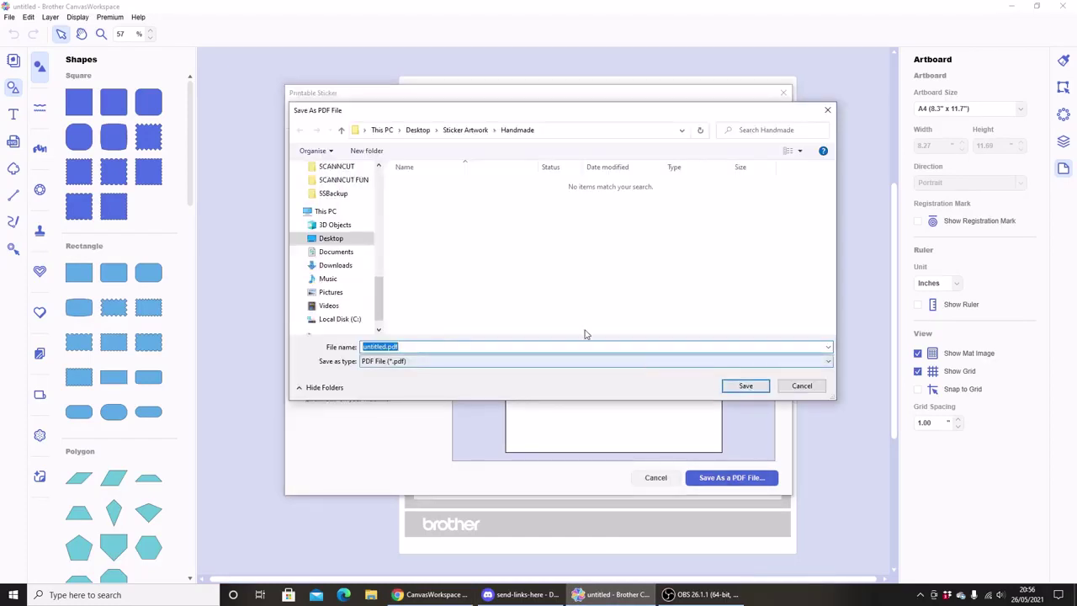
click(330, 240)
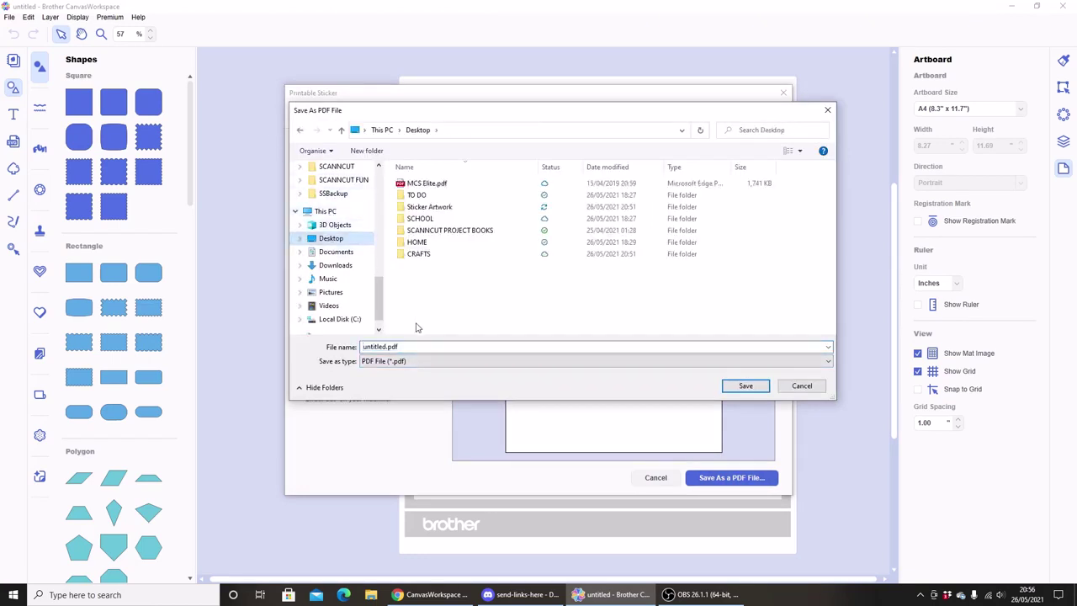
double_click(363, 348)
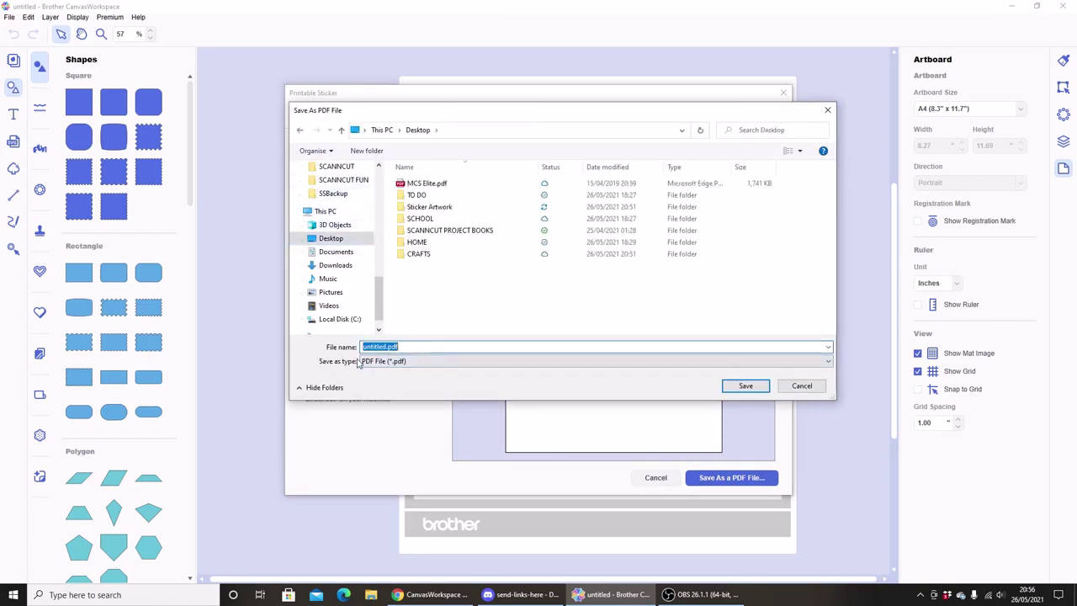
text(stickers)
click(744, 385)
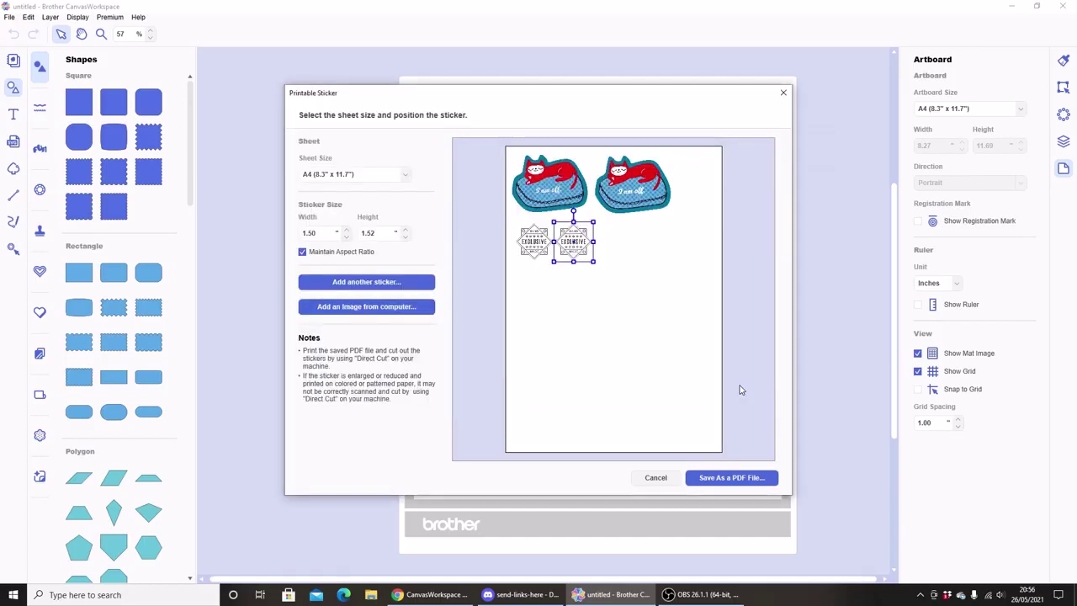
Step: Deselect the EXCLUSIVE sticker by clicking an empty area of the sheet
click(742, 389)
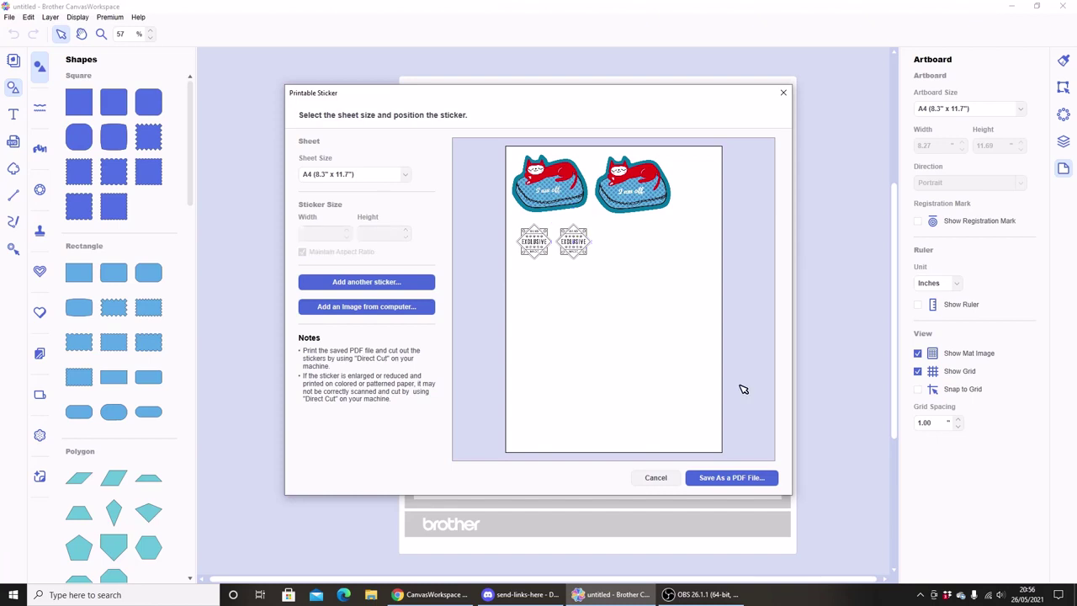